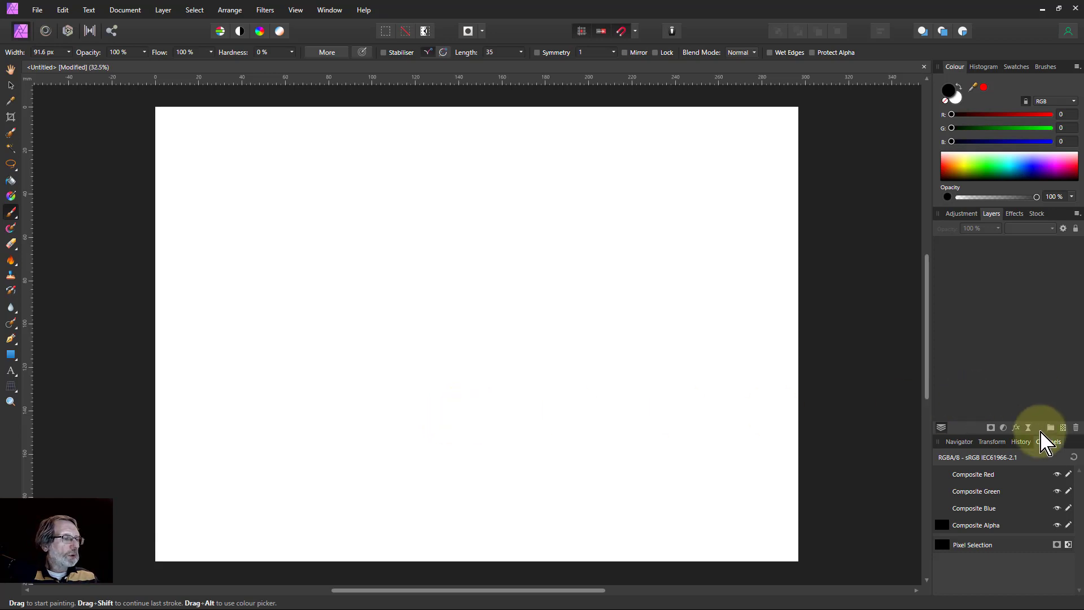
Step: On a new pixel layer, sketch the cube's front edge, sides and top face outline
{"action": "left_click", "coordinate": [1063, 427]}
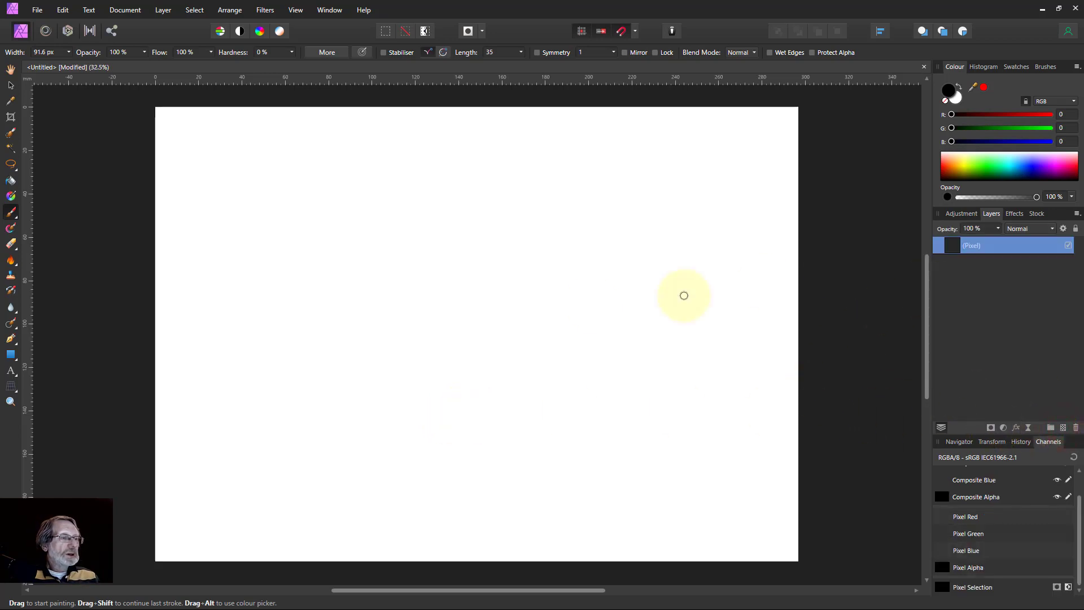
{"action": "left_click", "coordinate": [321, 357]}
{"action": "mouse_move", "coordinate": [453, 425]}
{"action": "left_mouse_down"}
{"action": "mouse_move", "coordinate": [449, 247]}
{"action": "mouse_move", "coordinate": [367, 186]}
{"action": "left_mouse_up"}
{"action": "mouse_move", "coordinate": [366, 246]}
{"action": "left_mouse_down"}
{"action": "mouse_move", "coordinate": [368, 348]}
{"action": "mouse_move", "coordinate": [461, 443]}
{"action": "mouse_move", "coordinate": [571, 350]}
{"action": "mouse_move", "coordinate": [568, 188]}
{"action": "mouse_move", "coordinate": [530, 217]}
{"action": "mouse_move", "coordinate": [453, 244]}
{"action": "left_mouse_up"}
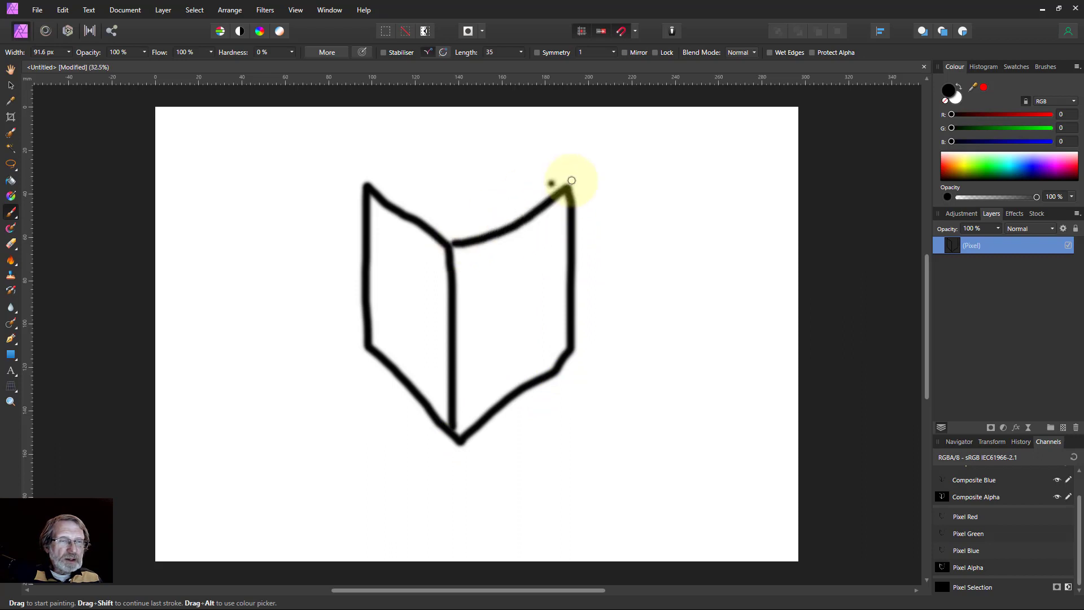
{"action": "mouse_move", "coordinate": [565, 184]}
{"action": "left_mouse_down"}
{"action": "mouse_move", "coordinate": [502, 175]}
{"action": "mouse_move", "coordinate": [457, 144]}
{"action": "mouse_move", "coordinate": [370, 184]}
{"action": "left_mouse_up"}
Step: Draw three axis arrows from the cube's bottom corner and label them, starting with R
{"action": "left_click", "coordinate": [502, 284]}
{"action": "left_click", "coordinate": [375, 405]}
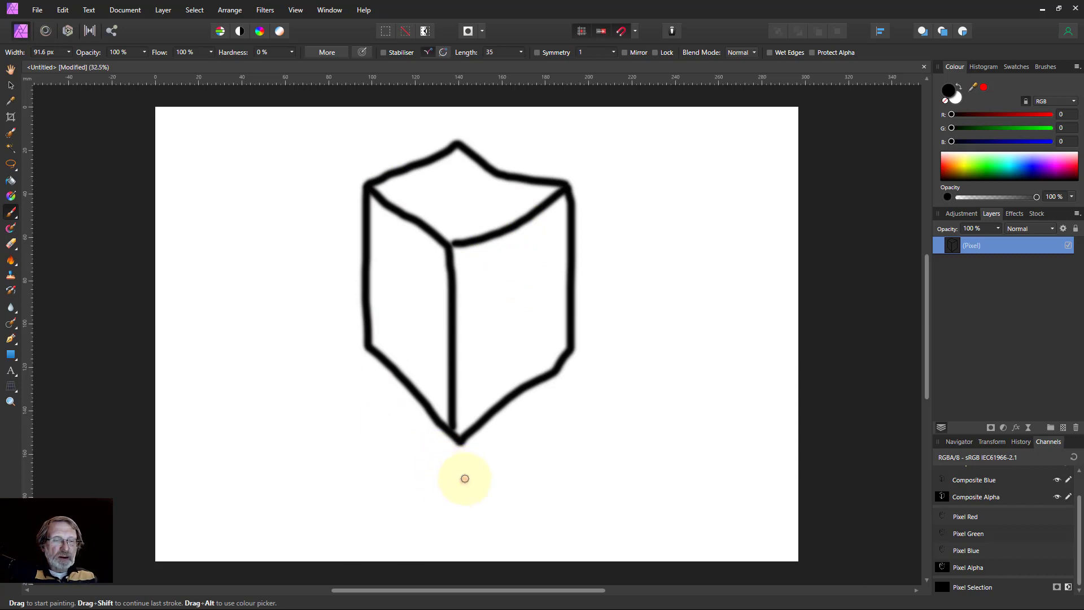
{"action": "mouse_move", "coordinate": [464, 478]}
{"action": "left_mouse_down"}
{"action": "mouse_move", "coordinate": [584, 373]}
{"action": "mouse_move", "coordinate": [575, 363]}
{"action": "mouse_move", "coordinate": [598, 379]}
{"action": "left_mouse_up"}
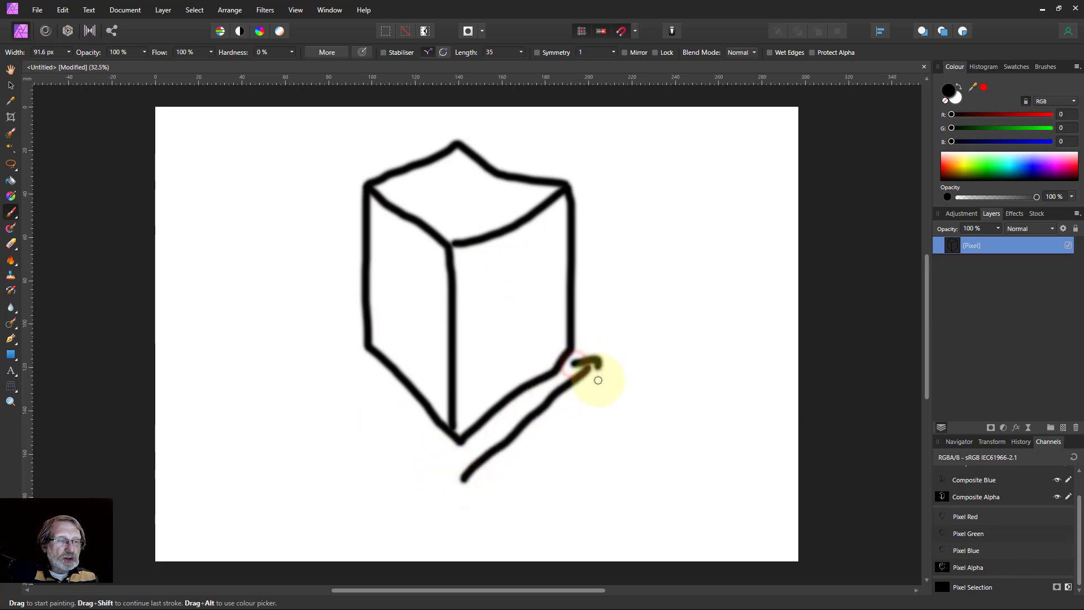
{"action": "left_click", "coordinate": [384, 493]}
{"action": "mouse_move", "coordinate": [577, 415]}
{"action": "left_mouse_down"}
{"action": "mouse_move", "coordinate": [569, 442]}
{"action": "mouse_move", "coordinate": [567, 410]}
{"action": "mouse_move", "coordinate": [593, 462]}
{"action": "mouse_move", "coordinate": [564, 459]}
{"action": "left_mouse_up"}
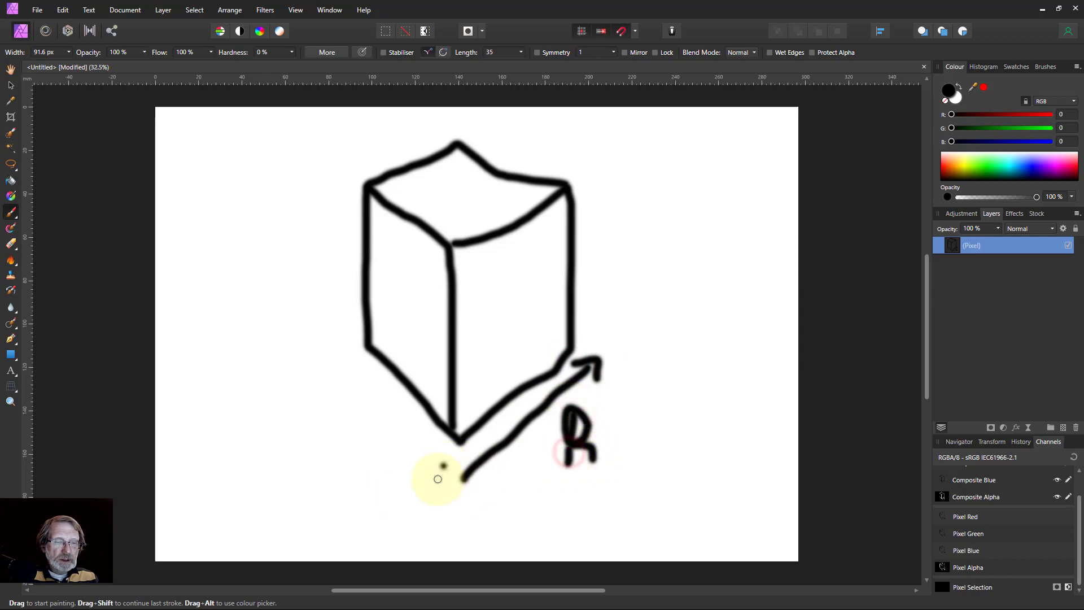
{"action": "mouse_move", "coordinate": [437, 479]}
{"action": "left_mouse_down"}
{"action": "mouse_move", "coordinate": [341, 378]}
{"action": "mouse_move", "coordinate": [317, 376]}
{"action": "mouse_move", "coordinate": [329, 404]}
{"action": "left_mouse_up"}
{"action": "left_click_drag", "start_coordinate": [369, 479], "coordinate": [380, 496]}
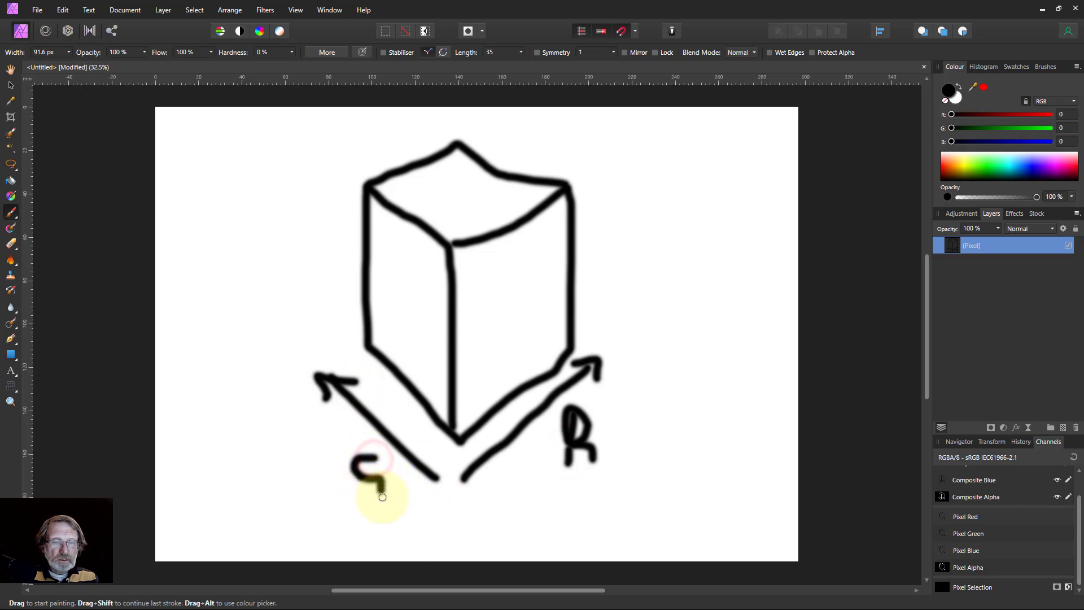
{"action": "mouse_move", "coordinate": [432, 381]}
{"action": "left_mouse_down"}
{"action": "mouse_move", "coordinate": [427, 253]}
{"action": "mouse_move", "coordinate": [399, 290]}
{"action": "mouse_move", "coordinate": [402, 314]}
{"action": "left_mouse_up"}
{"action": "left_click", "coordinate": [381, 373]}
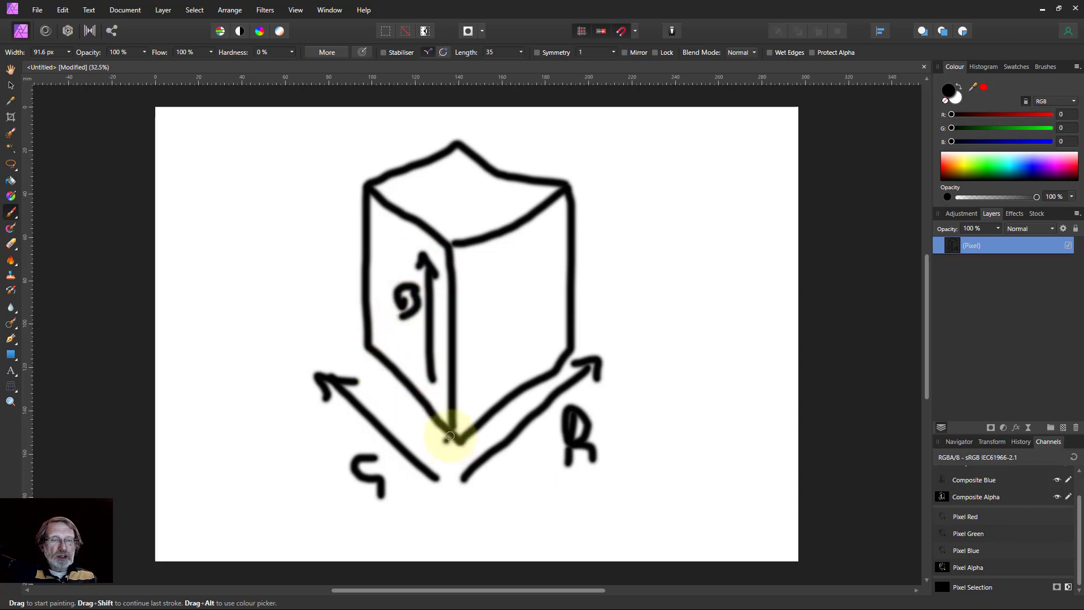
Step: Label the sketched cube's corners, including K at the bottom, C, M and W at the top
{"action": "mouse_move", "coordinate": [447, 454]}
{"action": "left_mouse_down"}
{"action": "mouse_move", "coordinate": [447, 474]}
{"action": "mouse_move", "coordinate": [457, 460]}
{"action": "mouse_move", "coordinate": [468, 474]}
{"action": "left_mouse_up"}
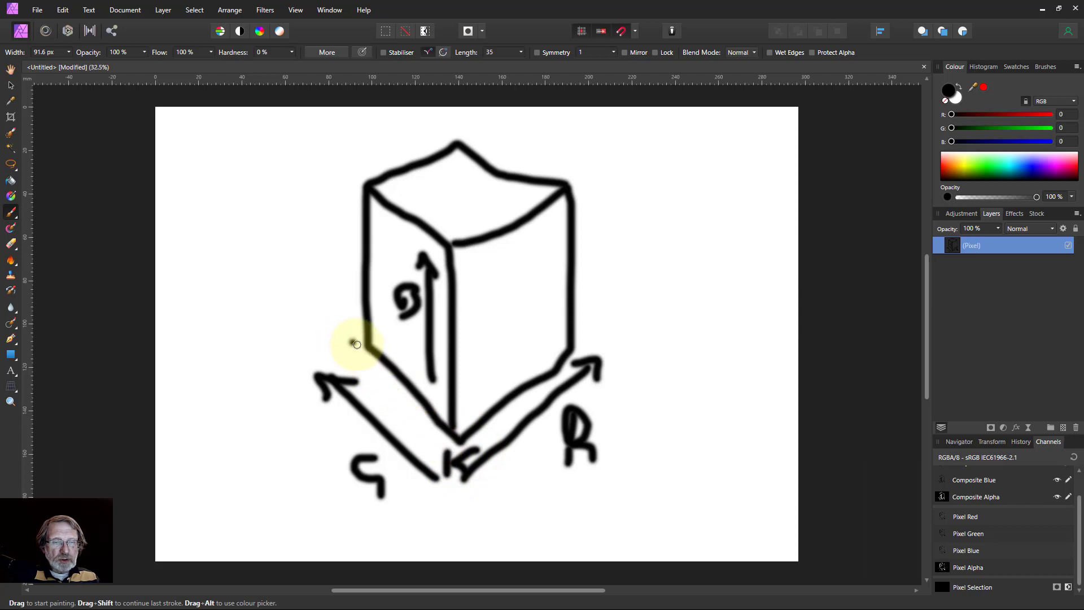
{"action": "left_click_drag", "start_coordinate": [341, 326], "coordinate": [351, 363]}
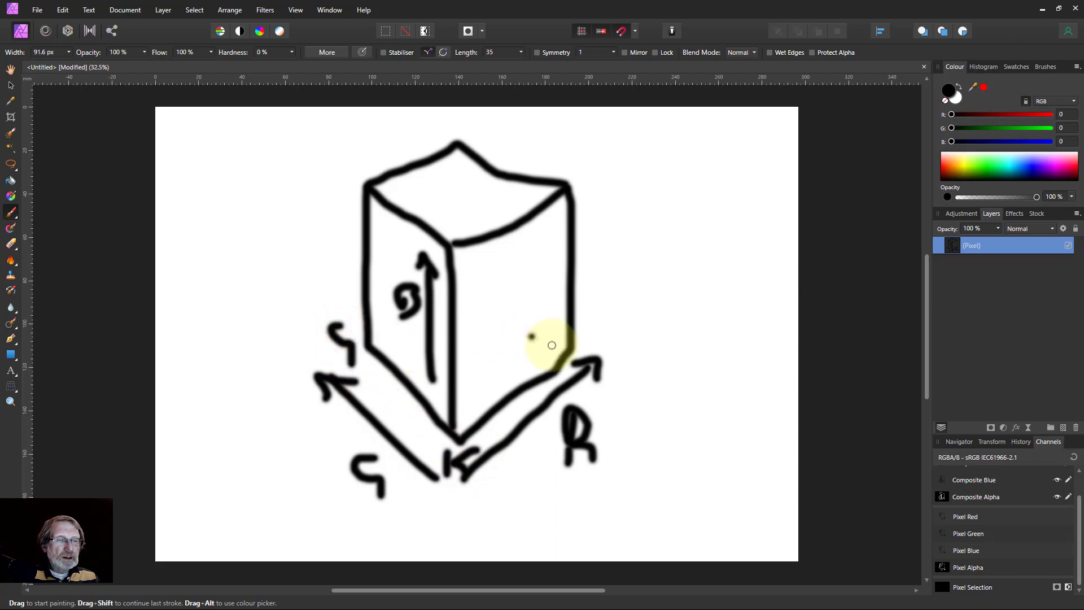
{"action": "left_click_drag", "start_coordinate": [592, 351], "coordinate": [593, 337]}
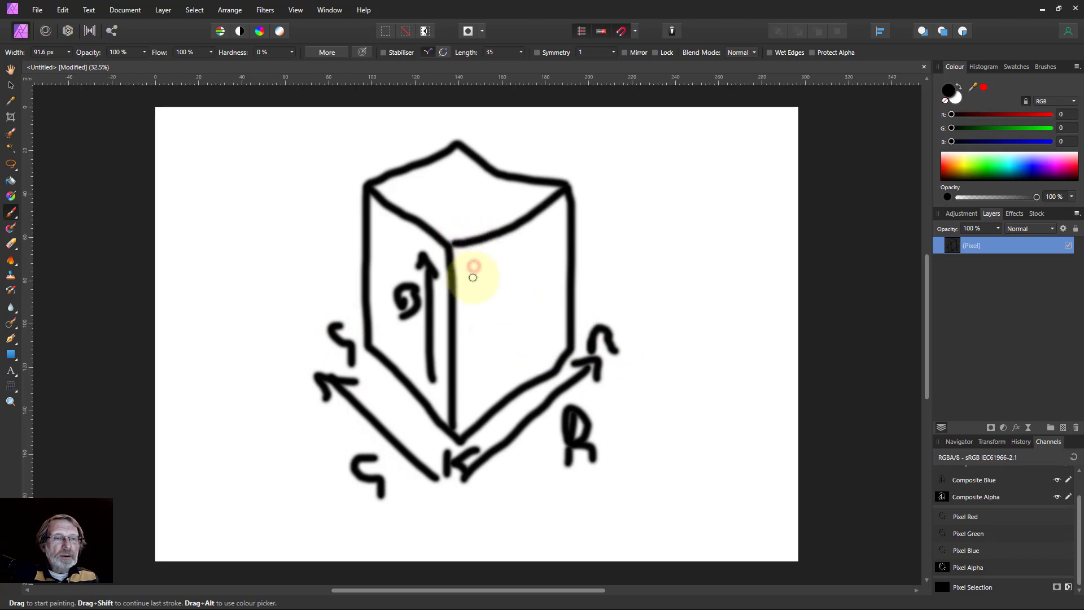
{"action": "mouse_move", "coordinate": [476, 276]}
{"action": "left_mouse_down"}
{"action": "mouse_move", "coordinate": [481, 252]}
{"action": "mouse_move", "coordinate": [495, 264]}
{"action": "mouse_move", "coordinate": [478, 275]}
{"action": "left_mouse_up"}
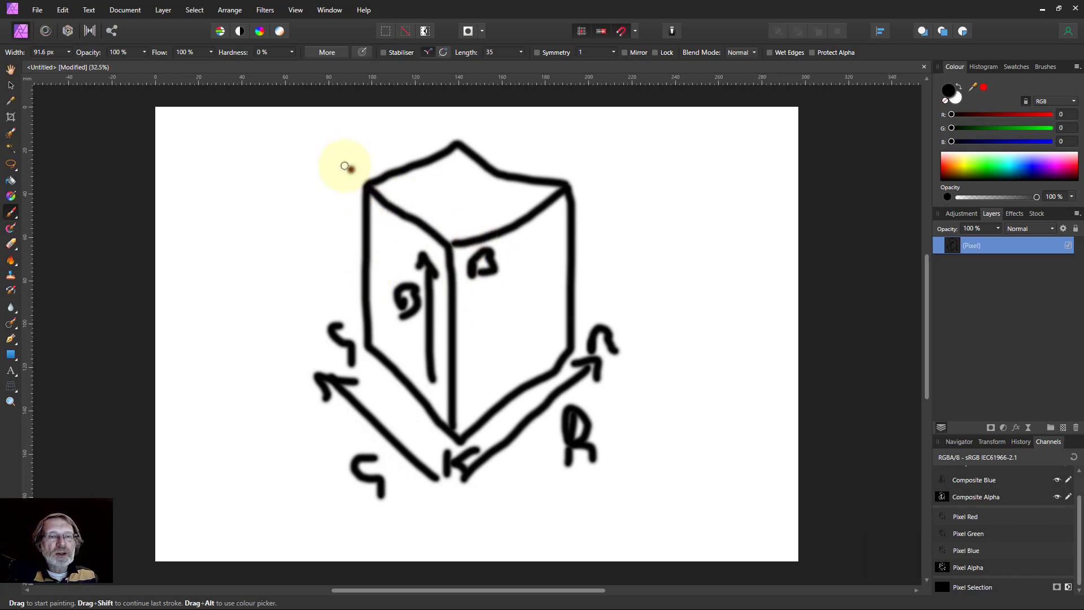
{"action": "mouse_move", "coordinate": [349, 167]}
{"action": "left_mouse_down"}
{"action": "mouse_move", "coordinate": [337, 193]}
{"action": "mouse_move", "coordinate": [359, 195]}
{"action": "left_mouse_up"}
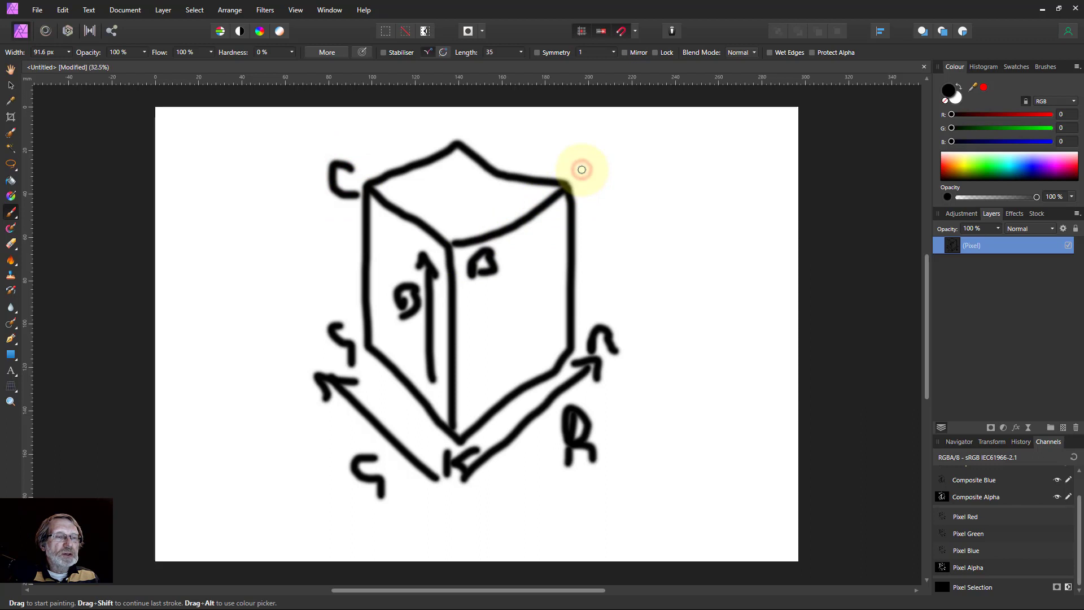
{"action": "mouse_move", "coordinate": [580, 168]}
{"action": "left_mouse_down"}
{"action": "mouse_move", "coordinate": [605, 190]}
{"action": "mouse_move", "coordinate": [585, 169]}
{"action": "mouse_move", "coordinate": [602, 173]}
{"action": "mouse_move", "coordinate": [617, 154]}
{"action": "mouse_move", "coordinate": [641, 188]}
{"action": "left_mouse_up"}
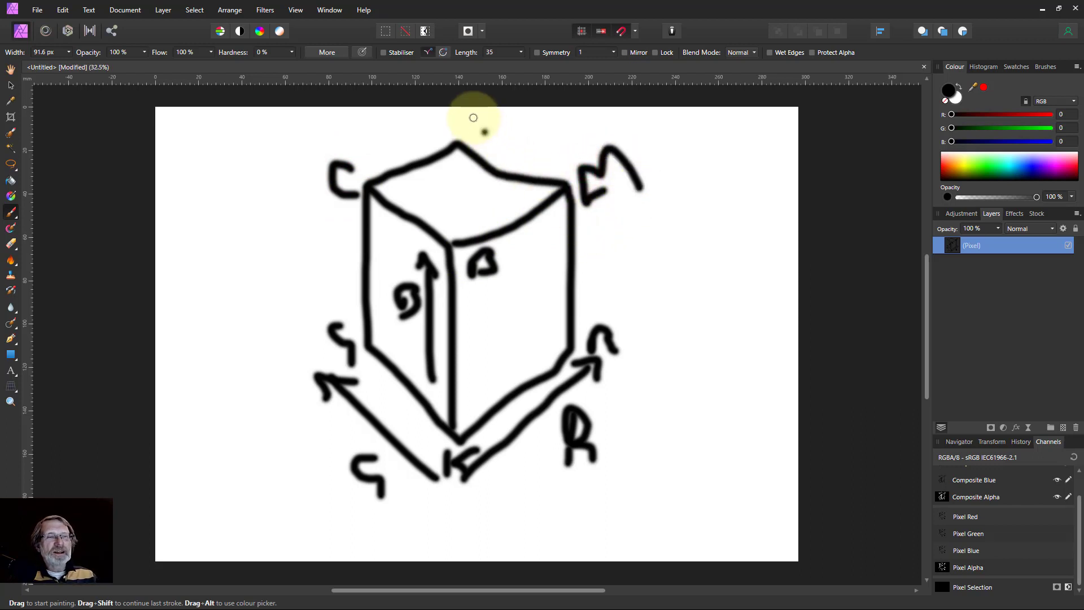
{"action": "mouse_move", "coordinate": [452, 117]}
{"action": "left_mouse_down"}
{"action": "mouse_move", "coordinate": [479, 145]}
{"action": "mouse_move", "coordinate": [490, 127]}
{"action": "mouse_move", "coordinate": [511, 144]}
{"action": "mouse_move", "coordinate": [528, 111]}
{"action": "left_mouse_up"}
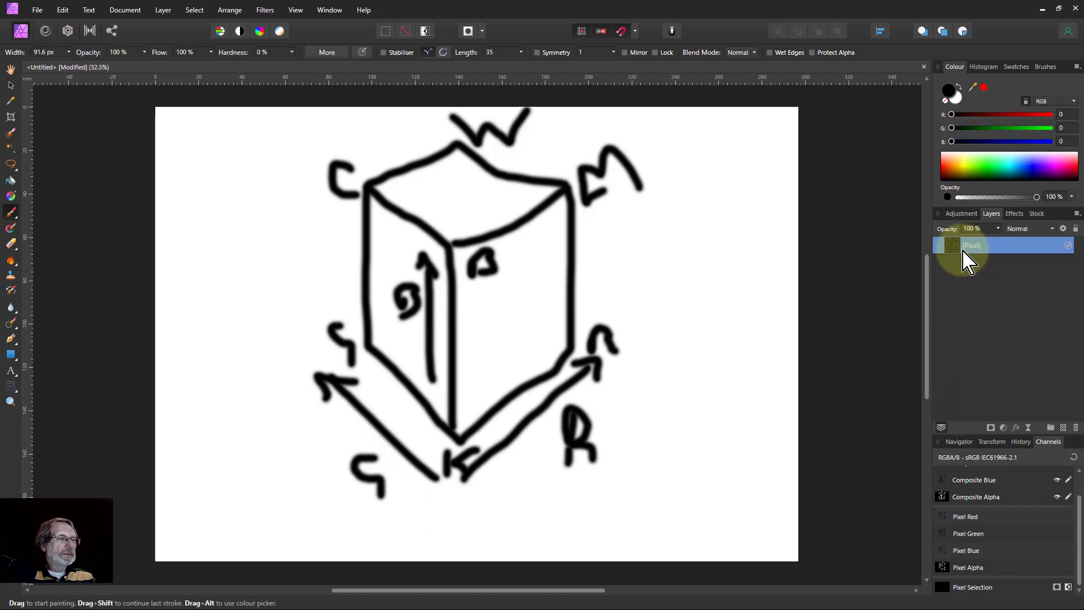
Step: Delete the sketch layer, draw a square rectangle, and bring up the stroke colour swatches
{"action": "key", "text": "Delete"}
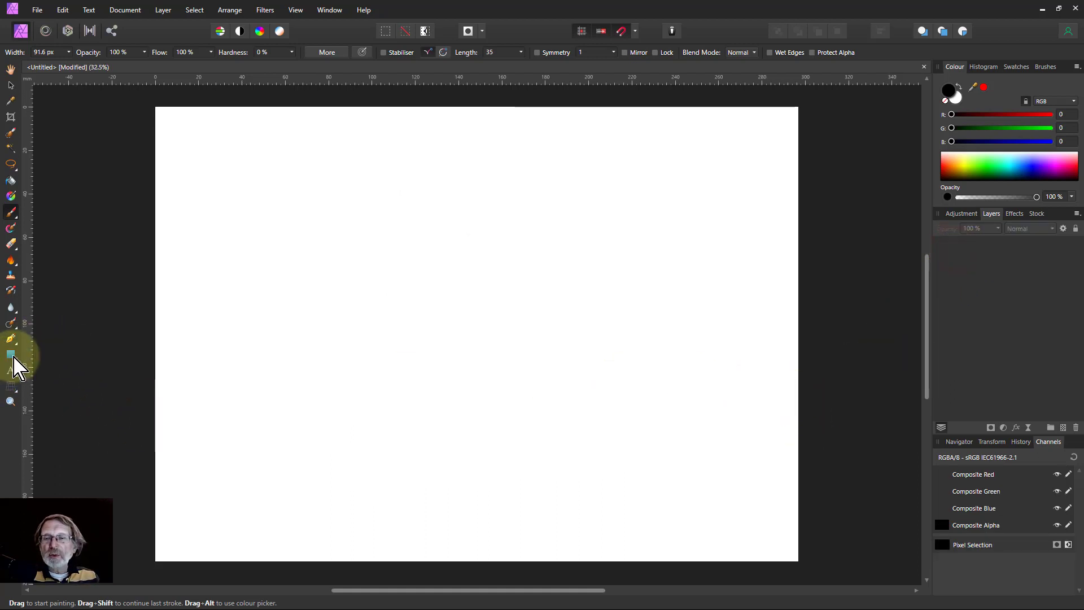
{"action": "left_click", "coordinate": [11, 353]}
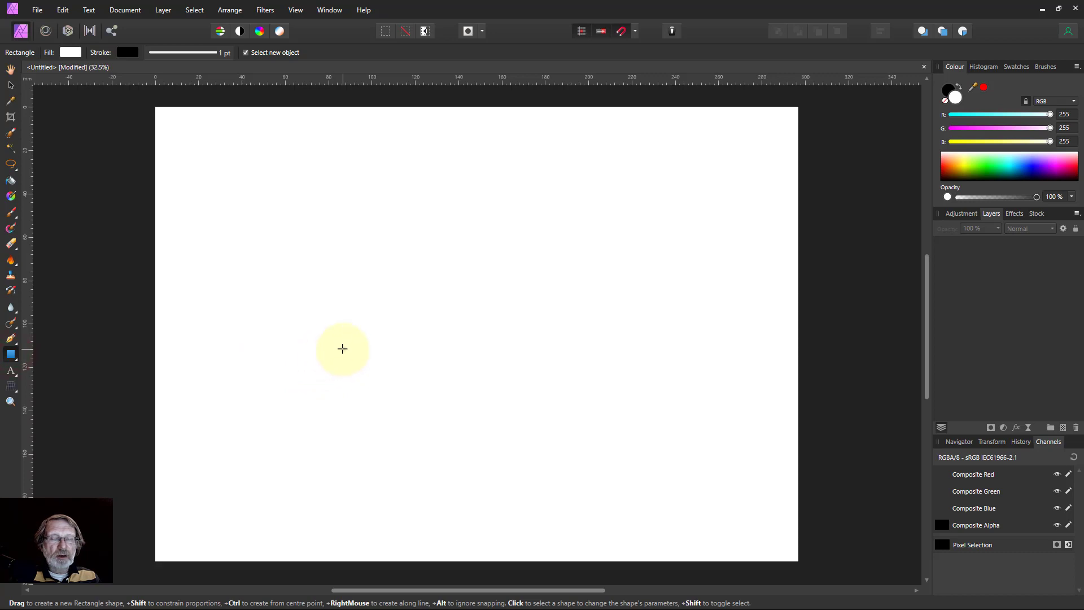
{"action": "left_click_drag", "start_coordinate": [342, 348], "coordinate": [433, 439]}
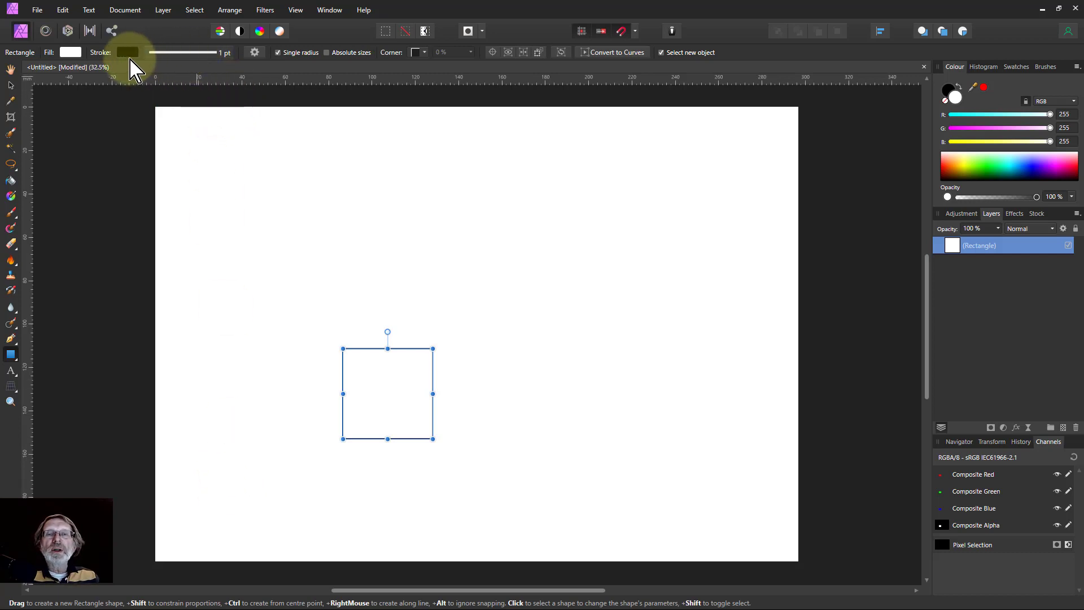
{"action": "left_click", "coordinate": [129, 53]}
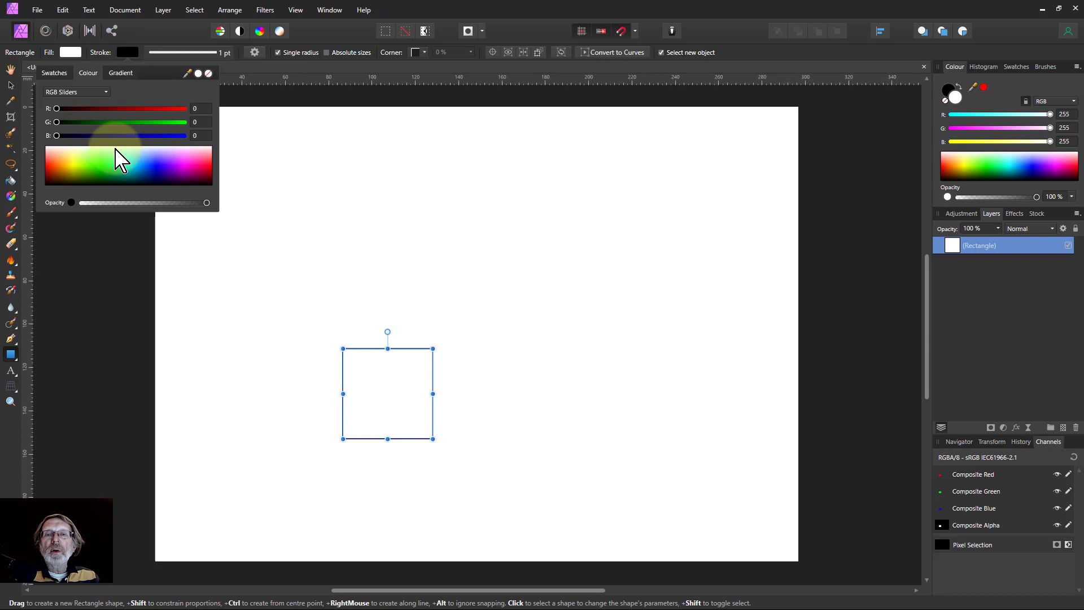
{"action": "left_click", "coordinate": [53, 73]}
Step: Make the square's outline grey and give it a gradient fill with a bright green first stop
{"action": "left_click", "coordinate": [201, 106]}
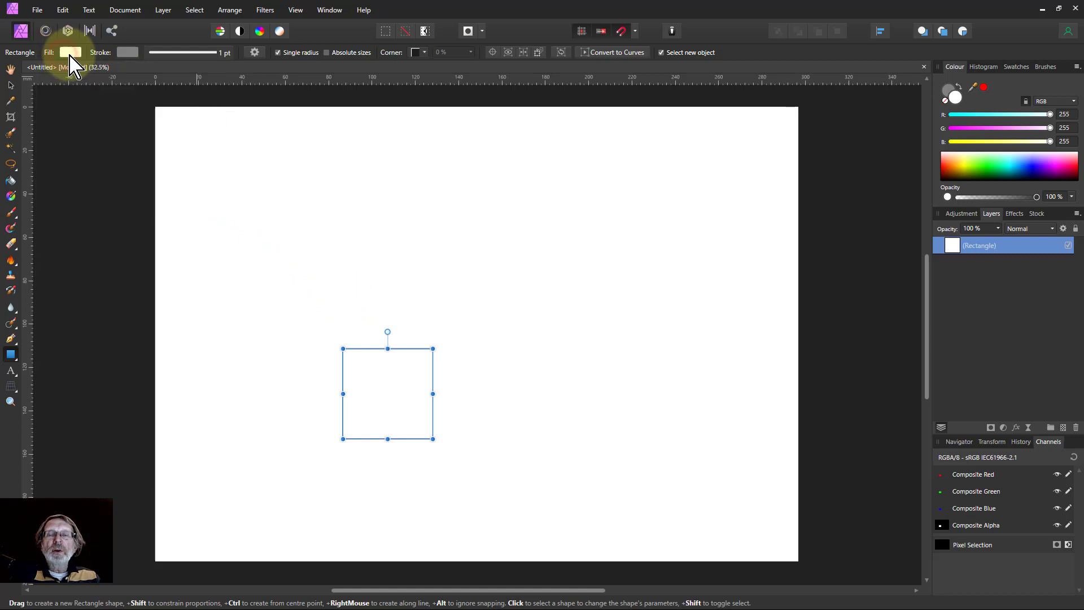
{"action": "left_click", "coordinate": [70, 52]}
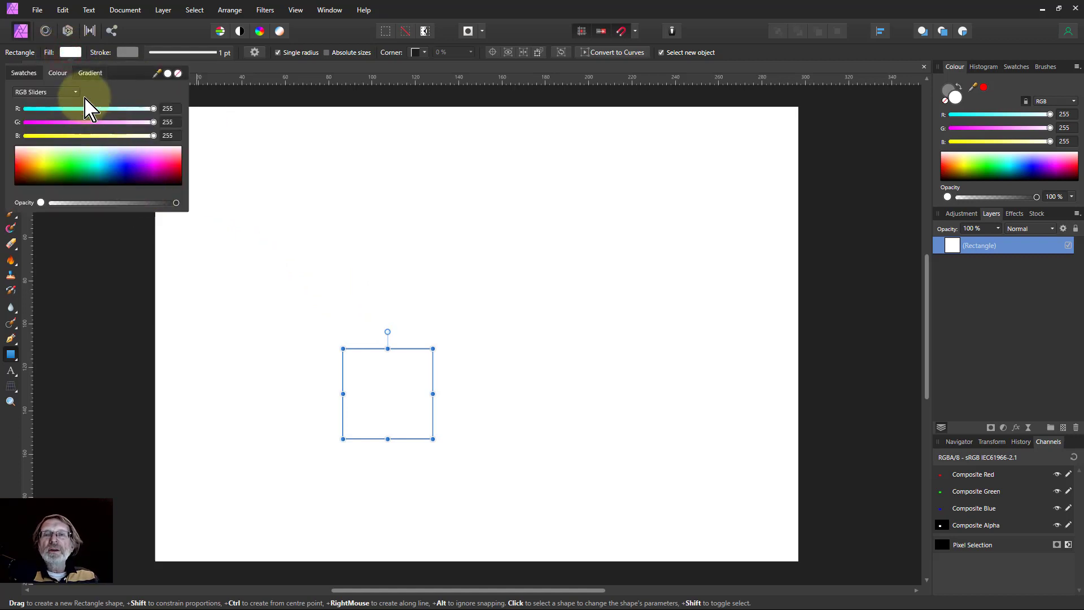
{"action": "left_click", "coordinate": [90, 77]}
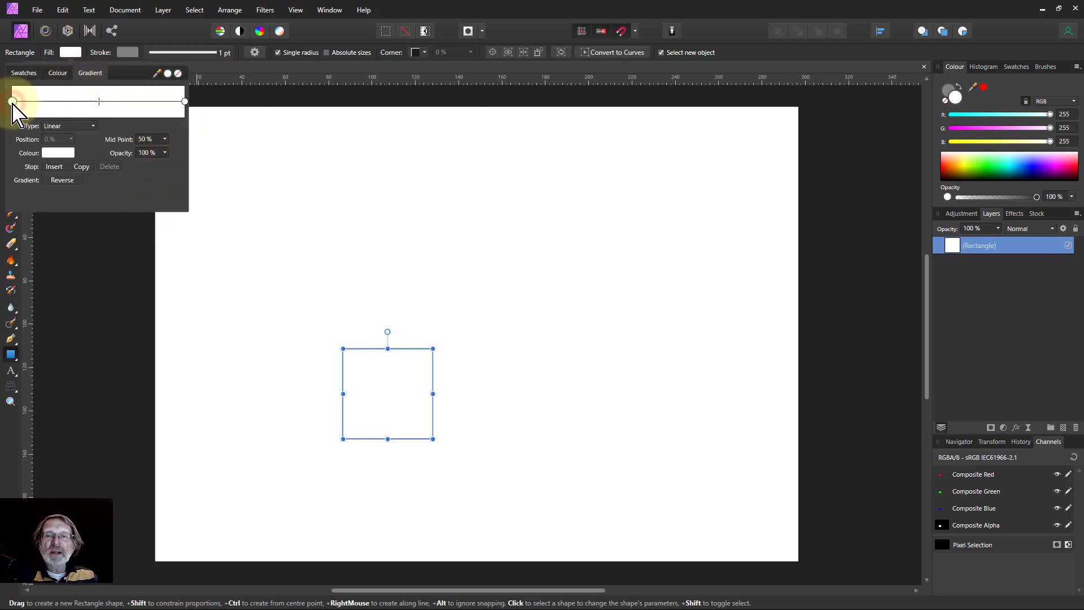
{"action": "left_click", "coordinate": [56, 153]}
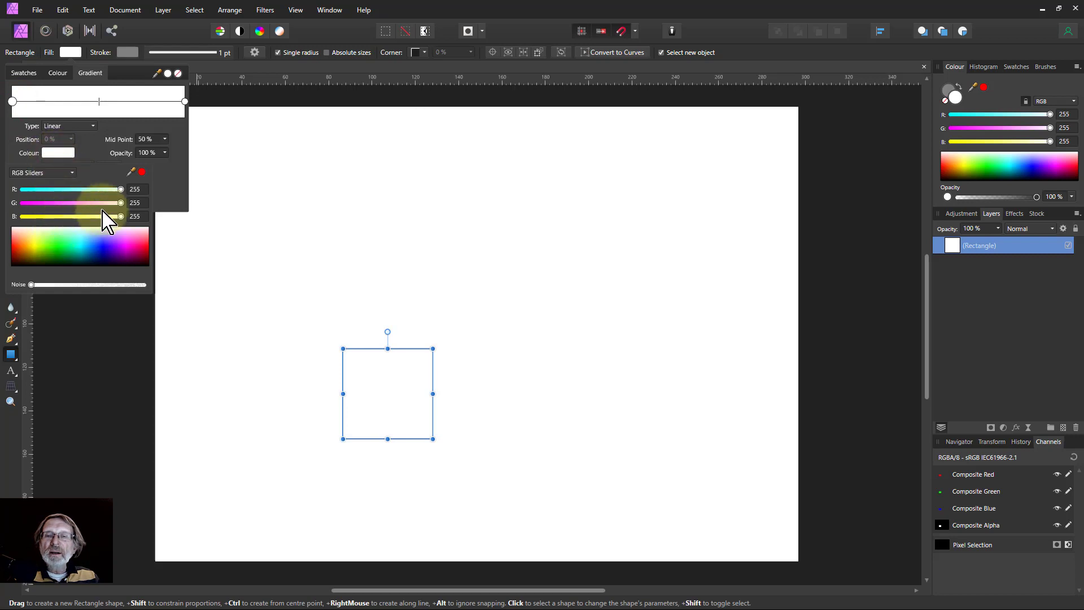
{"action": "left_click_drag", "start_coordinate": [120, 216], "coordinate": [23, 189]}
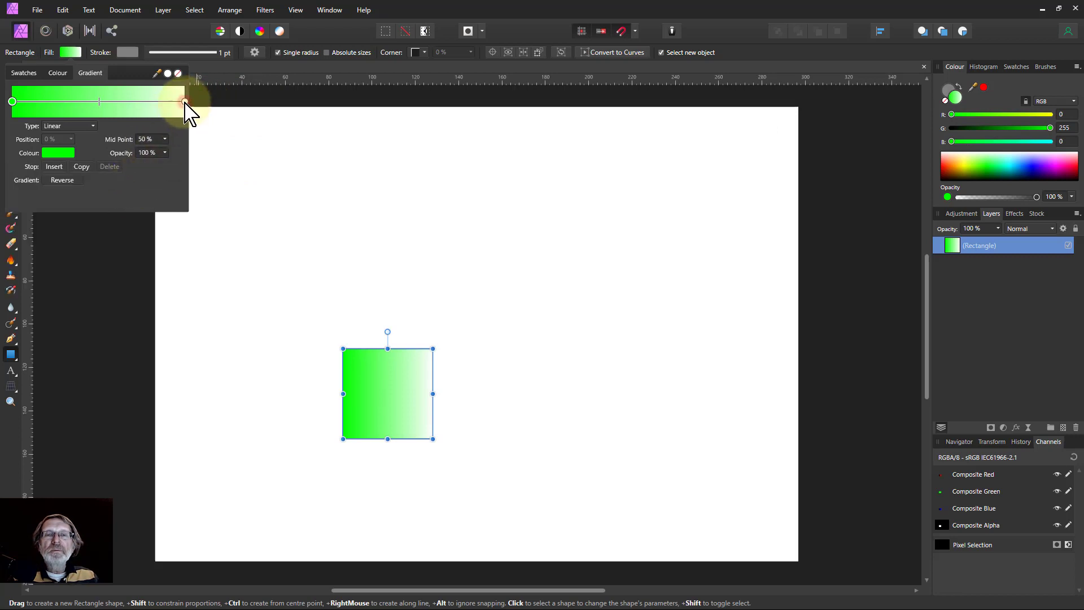
Step: Set the gradient's right end stop to black and close the fill options
{"action": "left_click", "coordinate": [186, 101]}
{"action": "left_click", "coordinate": [62, 155]}
{"action": "left_click_drag", "start_coordinate": [85, 254], "coordinate": [87, 308]}
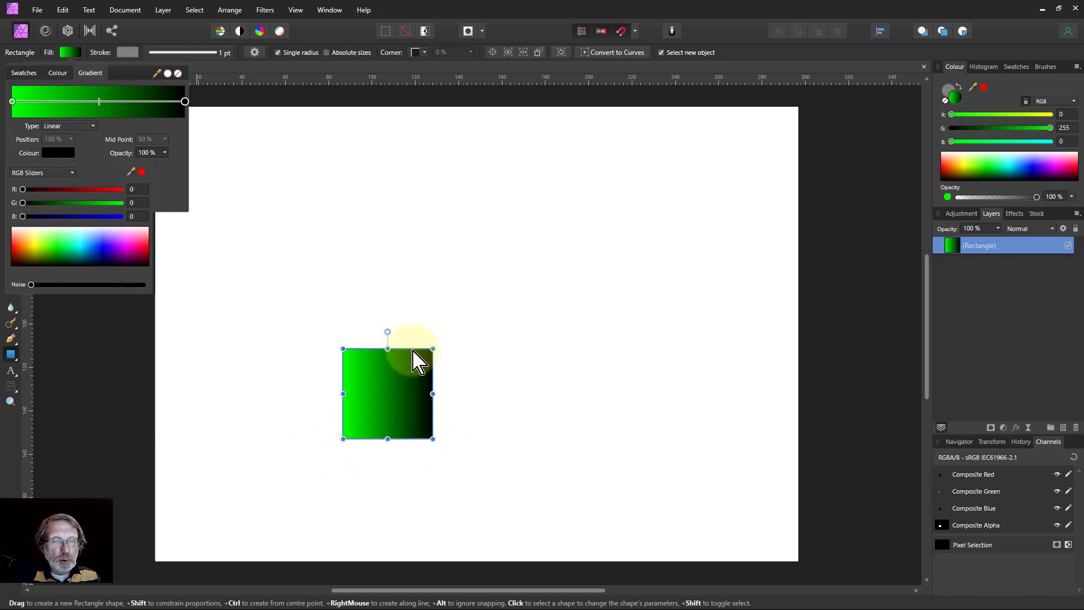
{"action": "left_click", "coordinate": [953, 249]}
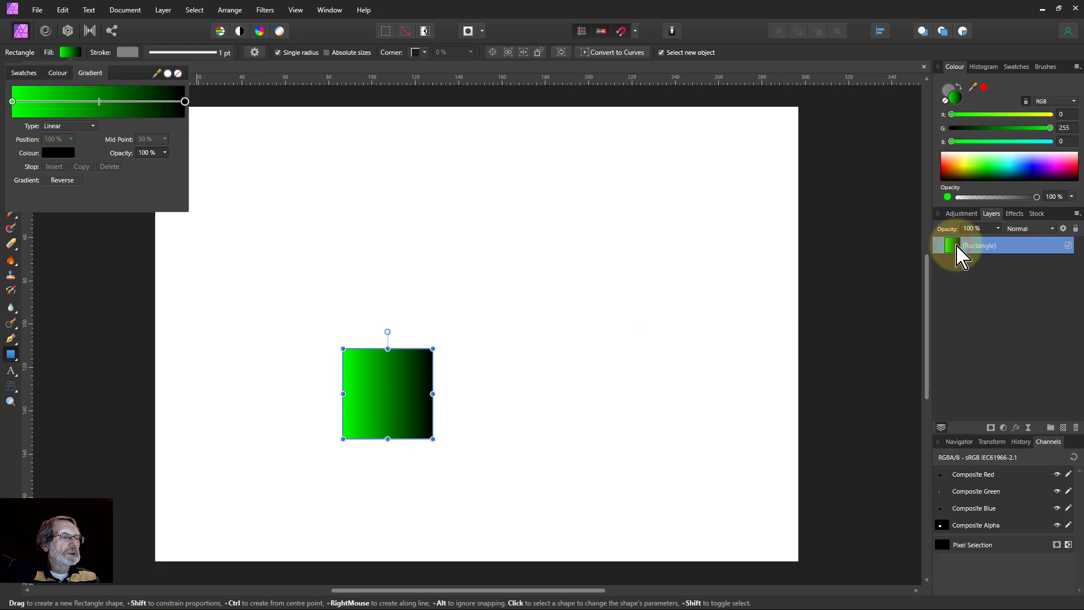
{"action": "left_click", "coordinate": [958, 253]}
Step: Duplicate the gradient square and make the copy's gradient vertical, black at bottom to cyan at top
{"action": "key", "text": "ctrl+j"}
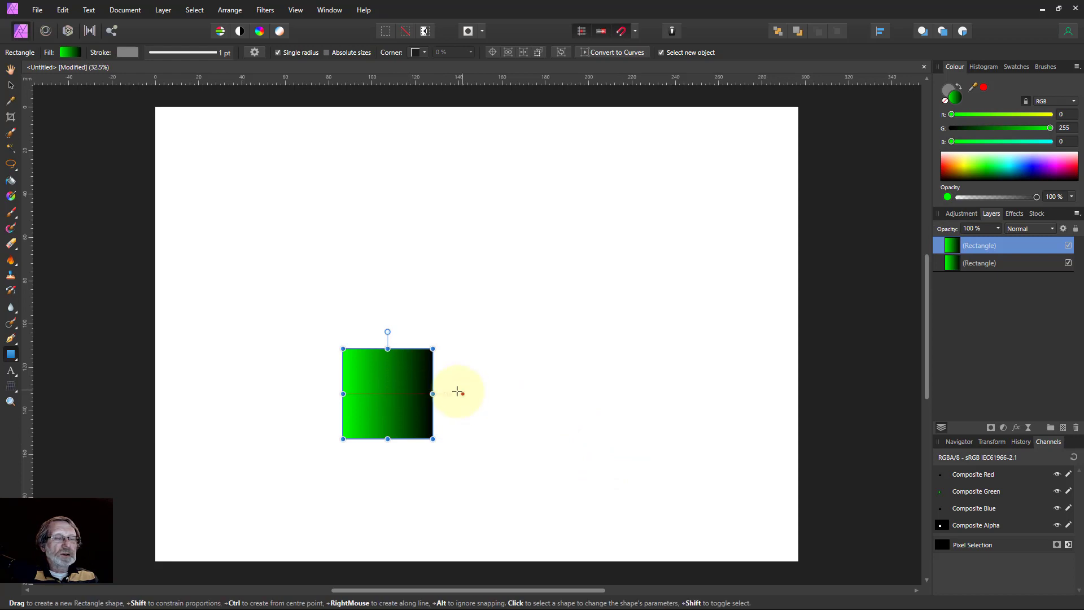
{"action": "left_click", "coordinate": [12, 196]}
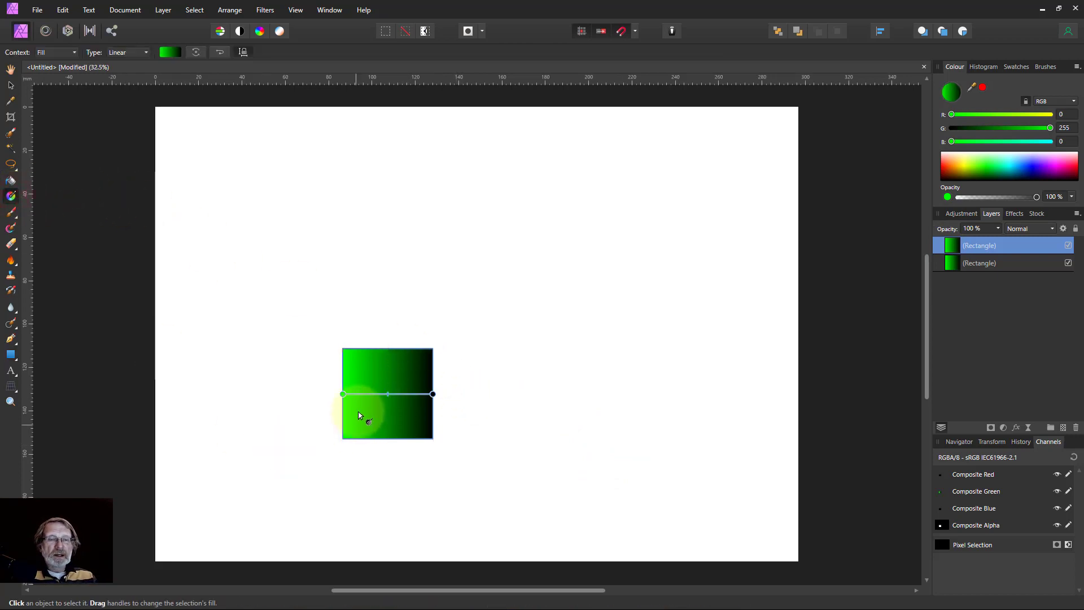
{"action": "left_click_drag", "start_coordinate": [342, 394], "coordinate": [387, 349]}
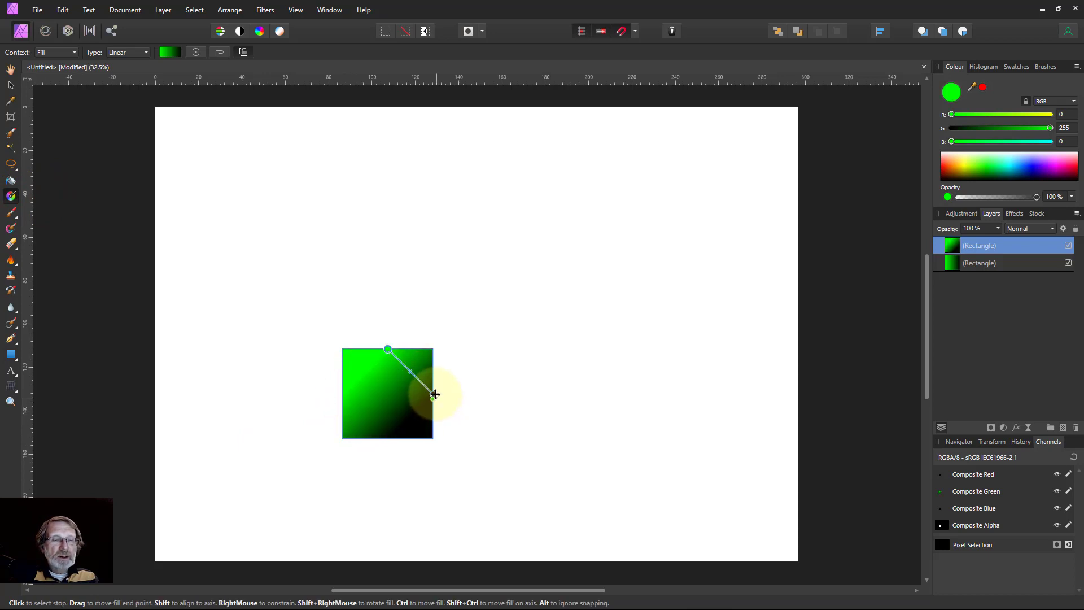
{"action": "left_click_drag", "start_coordinate": [432, 393], "coordinate": [388, 432]}
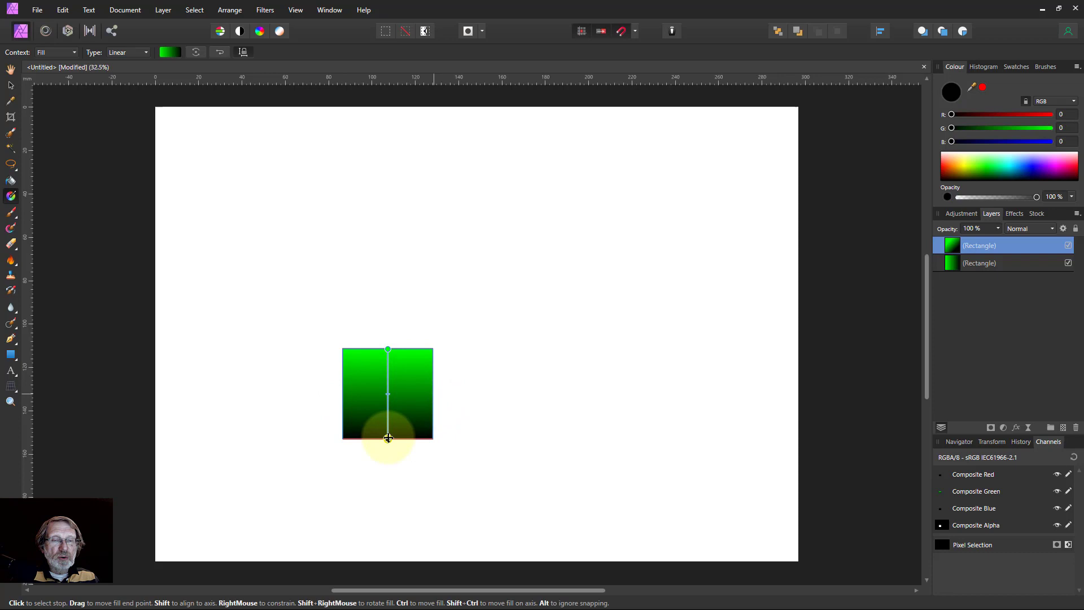
{"action": "left_click", "coordinate": [388, 438]}
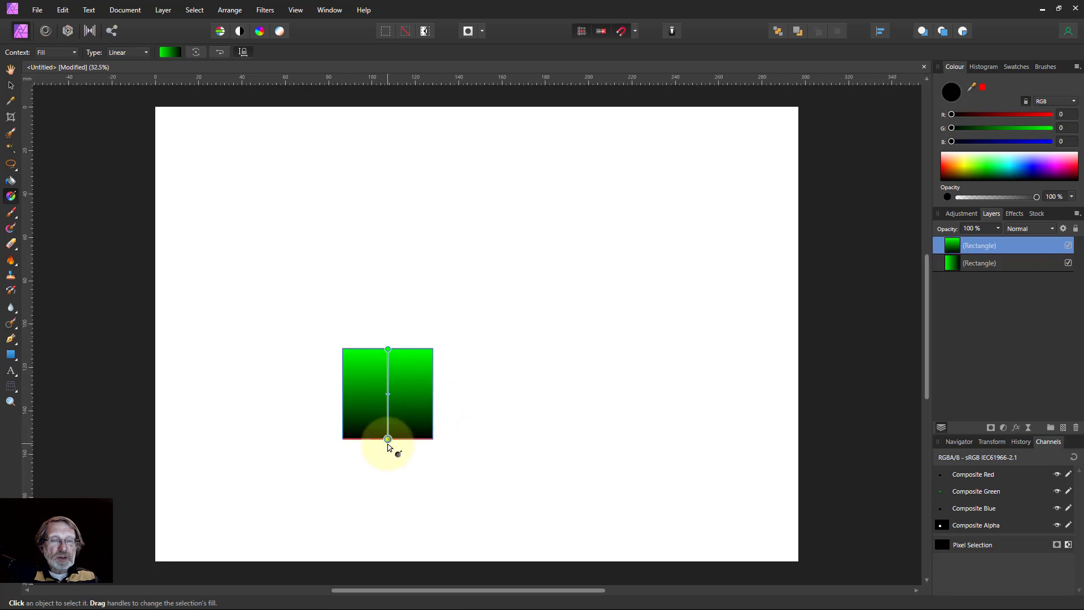
{"action": "left_click", "coordinate": [388, 349]}
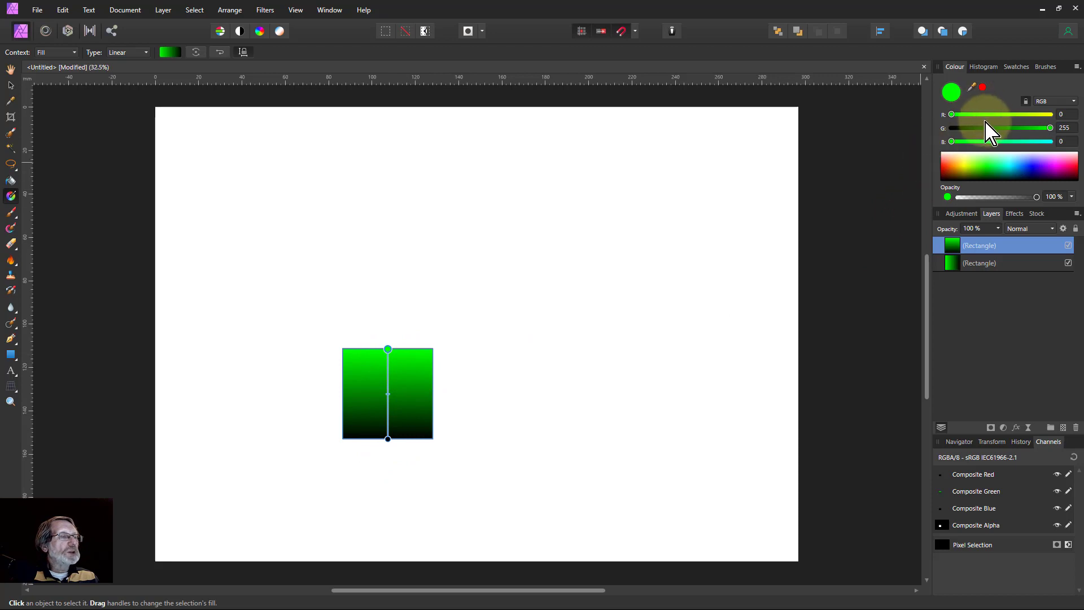
{"action": "mouse_move", "coordinate": [951, 142]}
{"action": "left_mouse_down"}
{"action": "mouse_move", "coordinate": [1070, 148]}
{"action": "mouse_move", "coordinate": [933, 135]}
{"action": "left_mouse_up"}
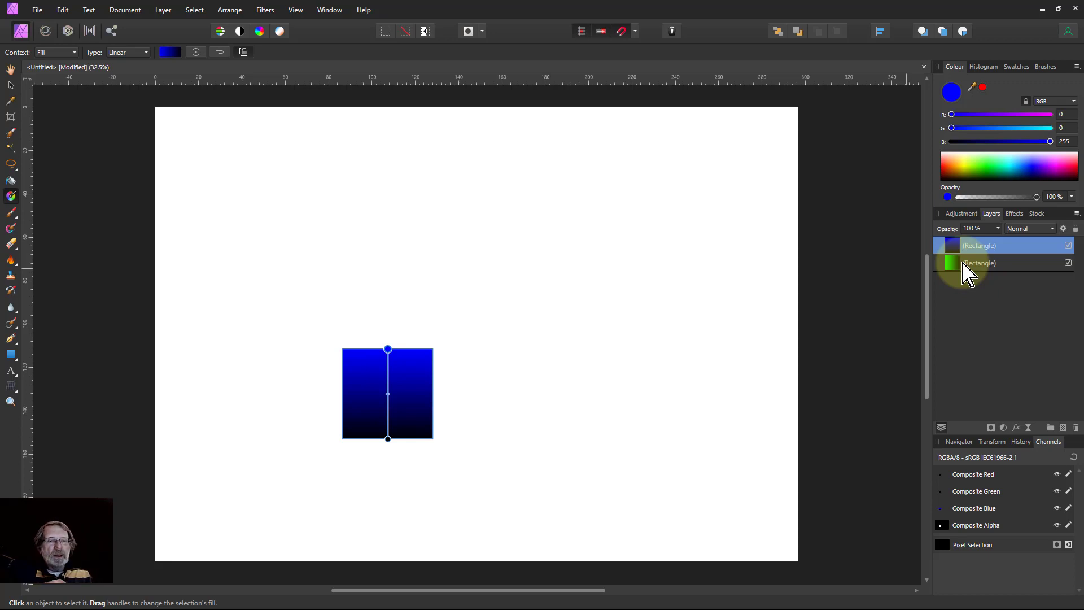
Step: Set the blue-gradient rectangle's blend mode to Add, preview it, and reselect that layer
{"action": "left_click", "coordinate": [1022, 229]}
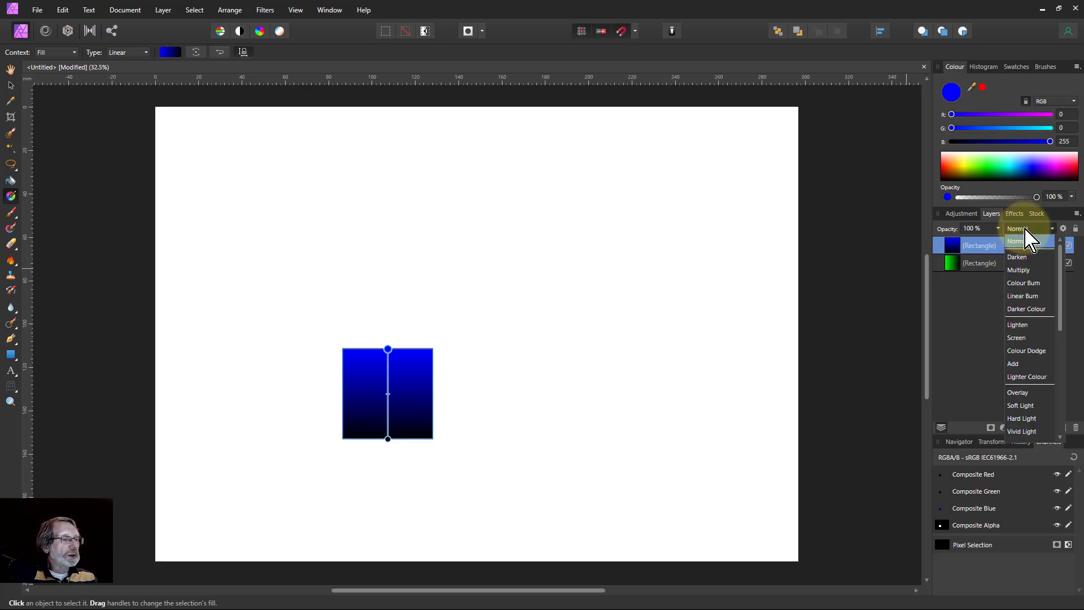
{"action": "left_click", "coordinate": [1017, 364]}
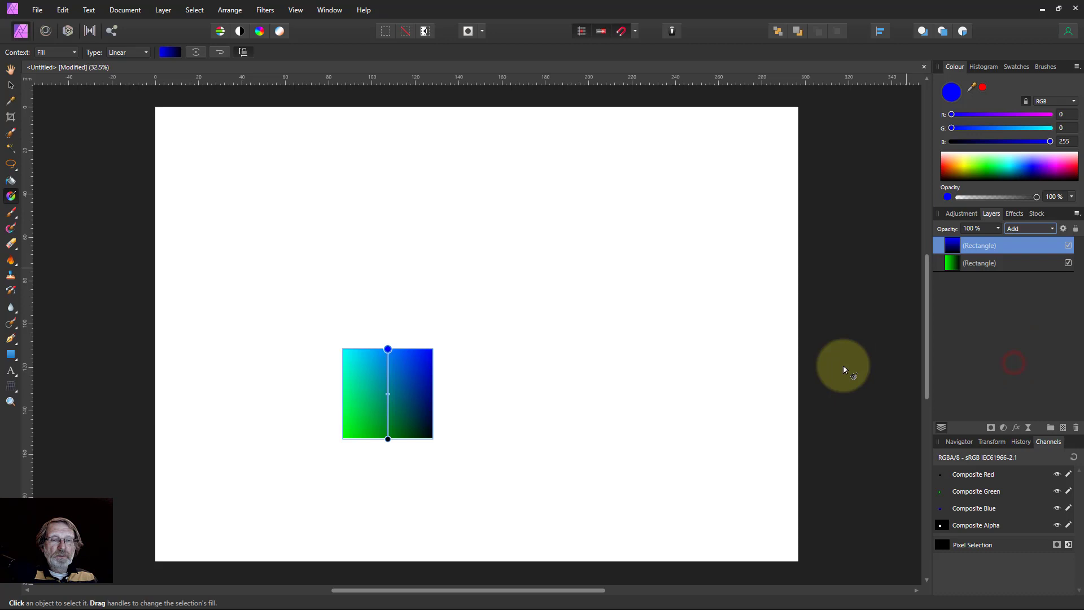
{"action": "left_click", "coordinate": [504, 384]}
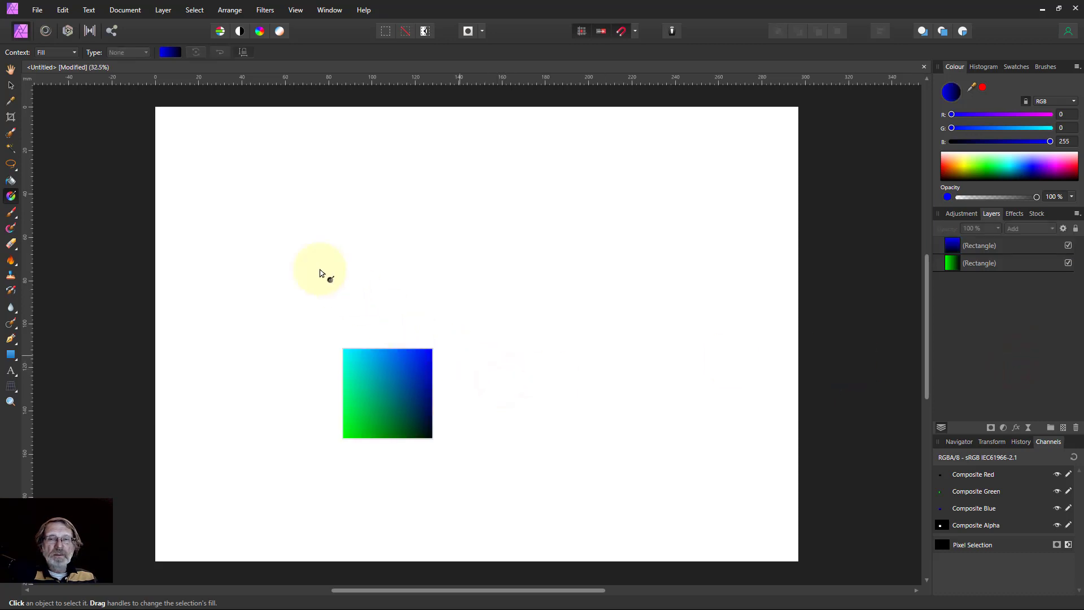
{"action": "left_click", "coordinate": [962, 248]}
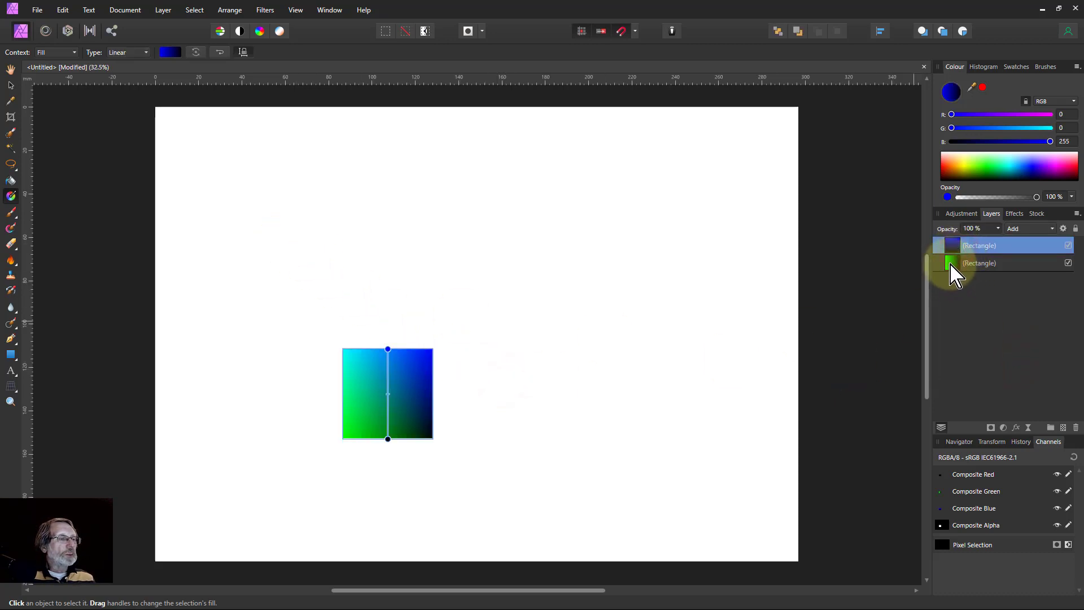
Step: Group the blue and green gradient rectangles and enlarge the grouped square up and left
{"action": "left_click", "coordinate": [954, 264], "text": "shift"}
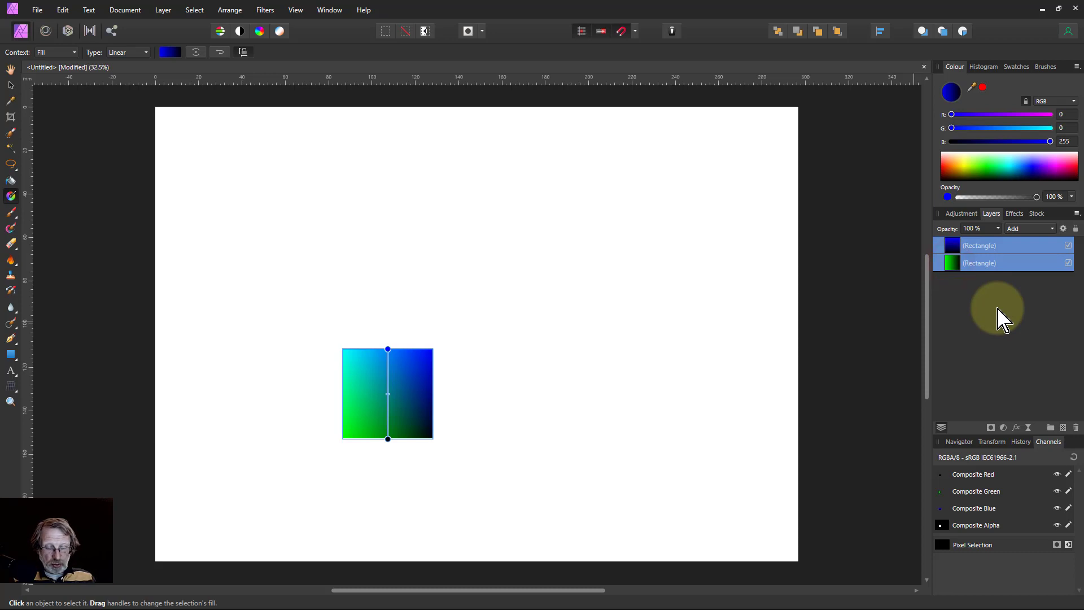
{"action": "key", "text": "ctrl+g"}
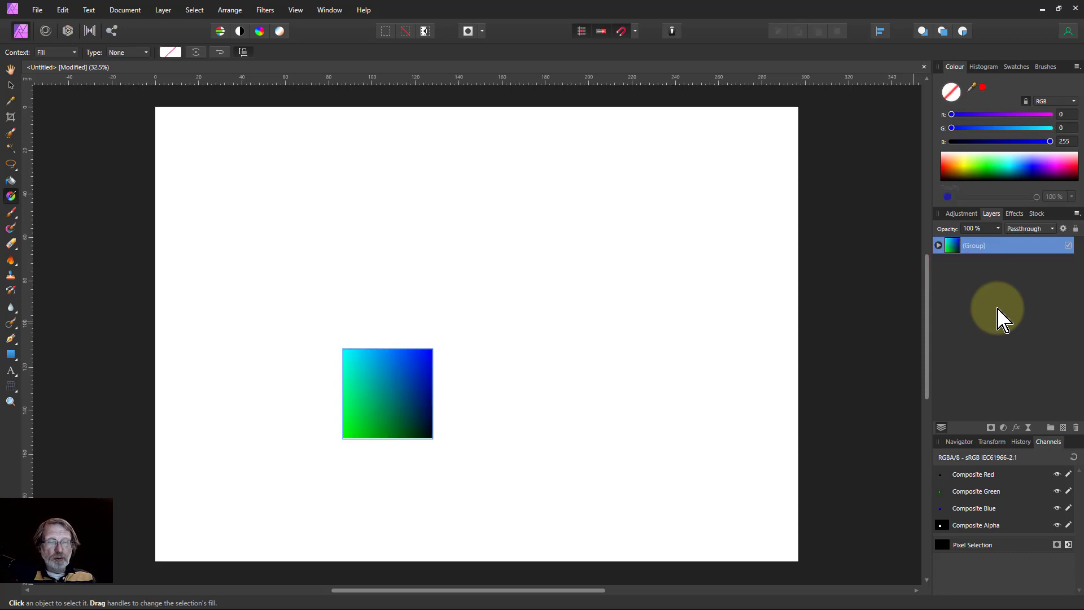
{"action": "left_click", "coordinate": [10, 85]}
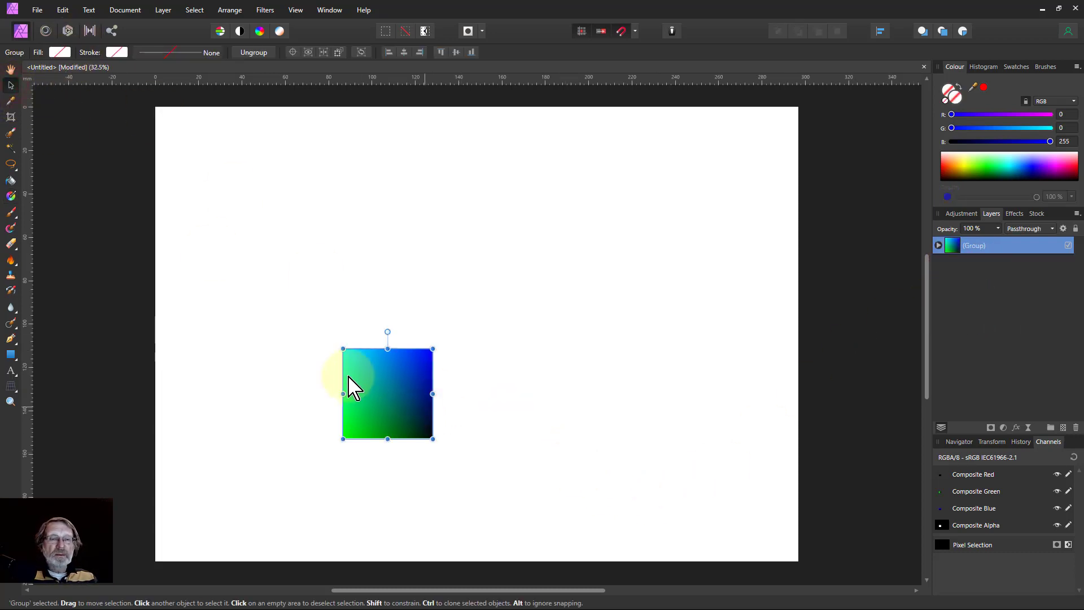
{"action": "left_click_drag", "start_coordinate": [341, 347], "coordinate": [319, 340]}
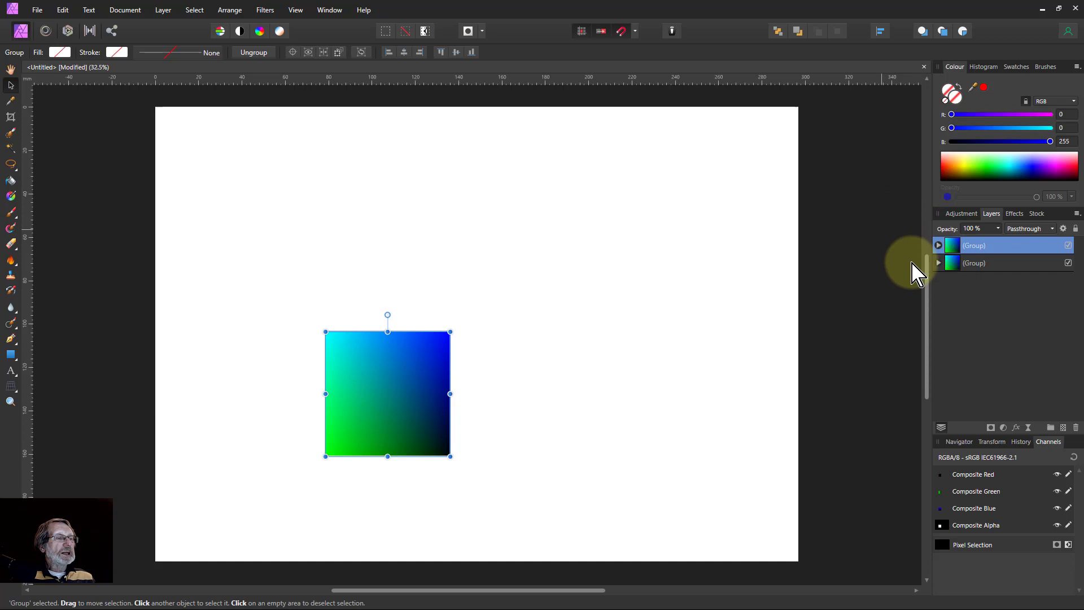
Step: Move the copied square beside the original and select its green rectangle in the group
{"action": "left_click_drag", "start_coordinate": [380, 416], "coordinate": [504, 404]}
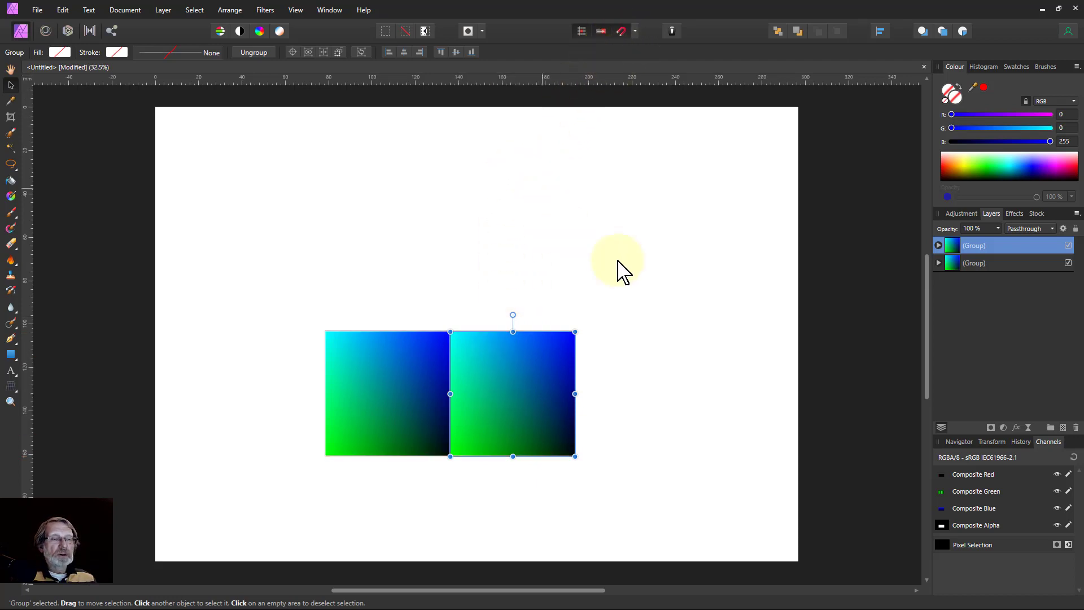
{"action": "left_click", "coordinate": [939, 245]}
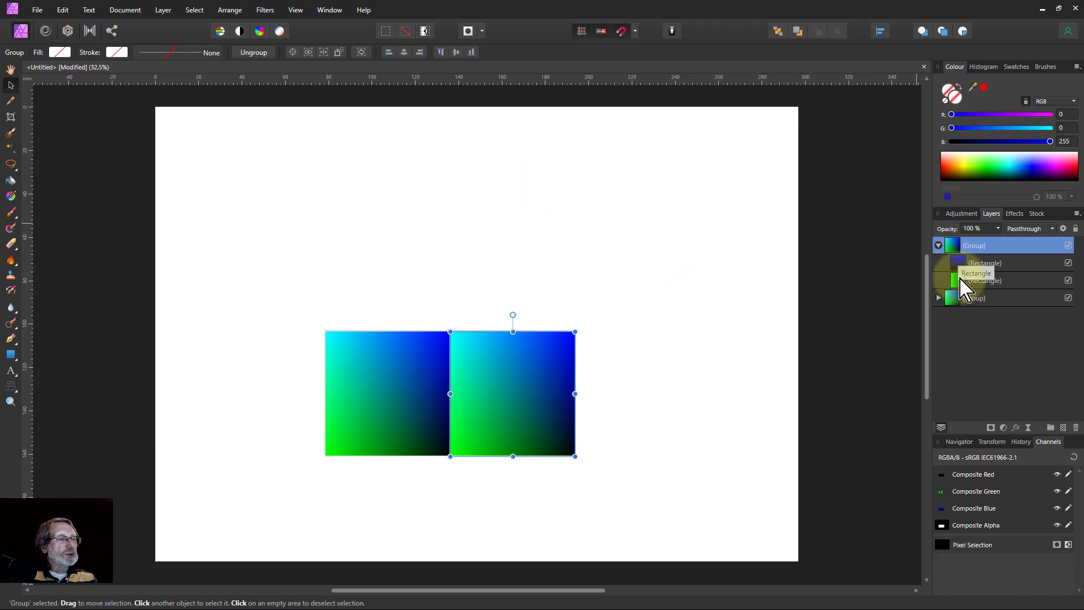
{"action": "left_click", "coordinate": [960, 281]}
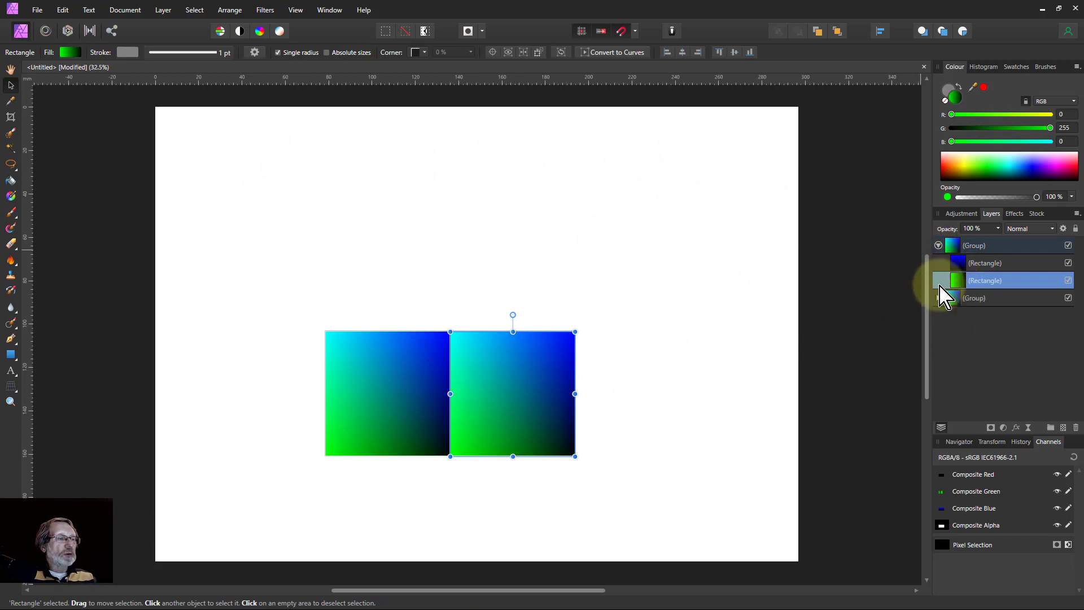
Step: Reverse the right square's green gradient and change its bright stop to red (R 255, G 0, B 0)
{"action": "left_click", "coordinate": [70, 52]}
{"action": "left_click", "coordinate": [59, 180]}
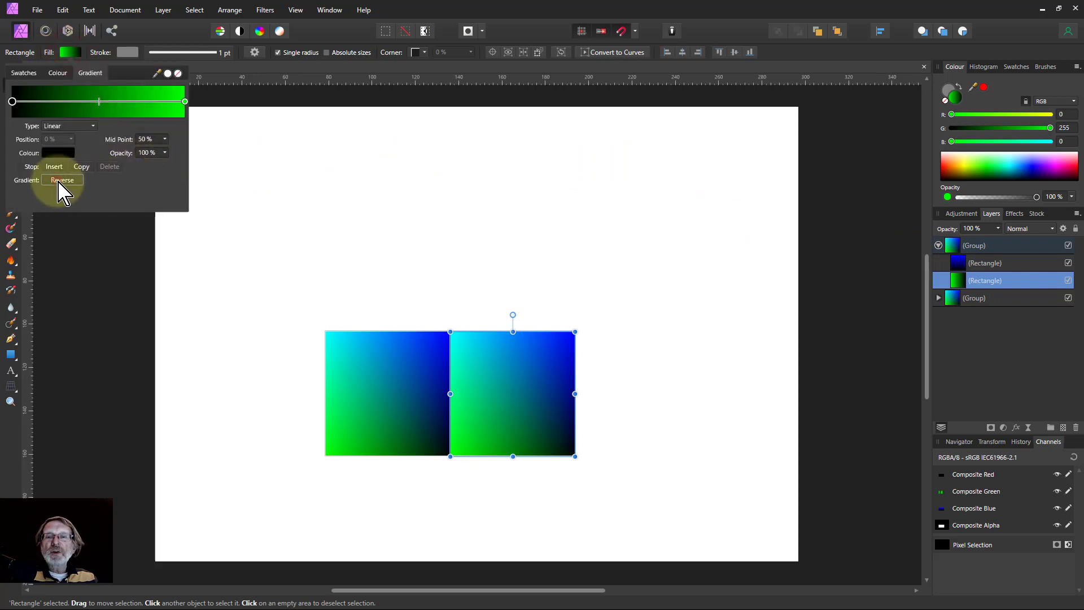
{"action": "left_click", "coordinate": [185, 102]}
{"action": "left_click", "coordinate": [58, 154]}
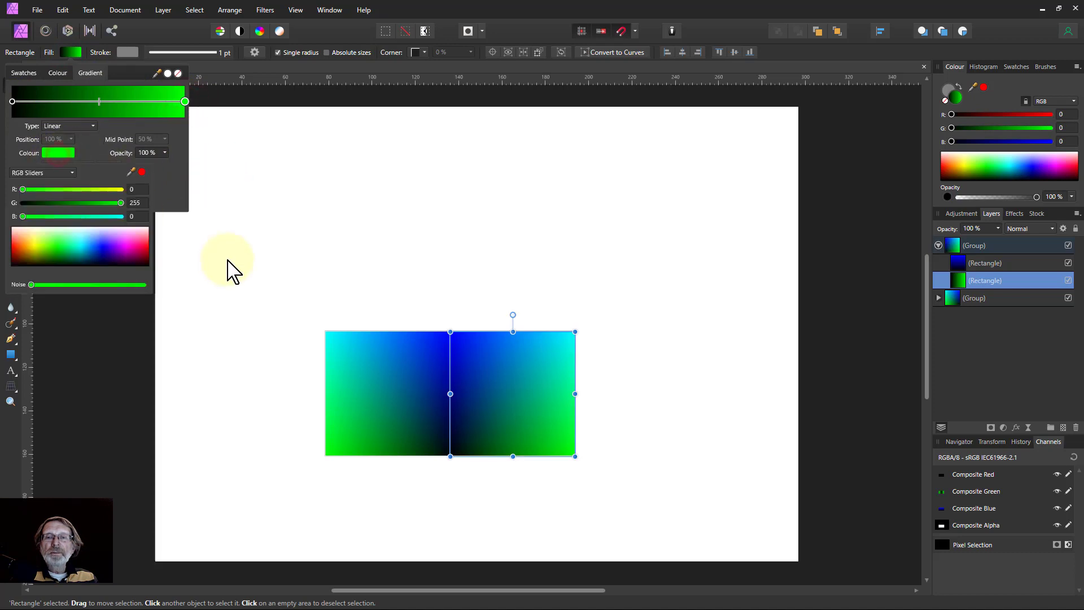
{"action": "mouse_move", "coordinate": [121, 202]}
{"action": "left_mouse_down"}
{"action": "mouse_move", "coordinate": [24, 202]}
{"action": "mouse_move", "coordinate": [121, 189]}
{"action": "left_mouse_up"}
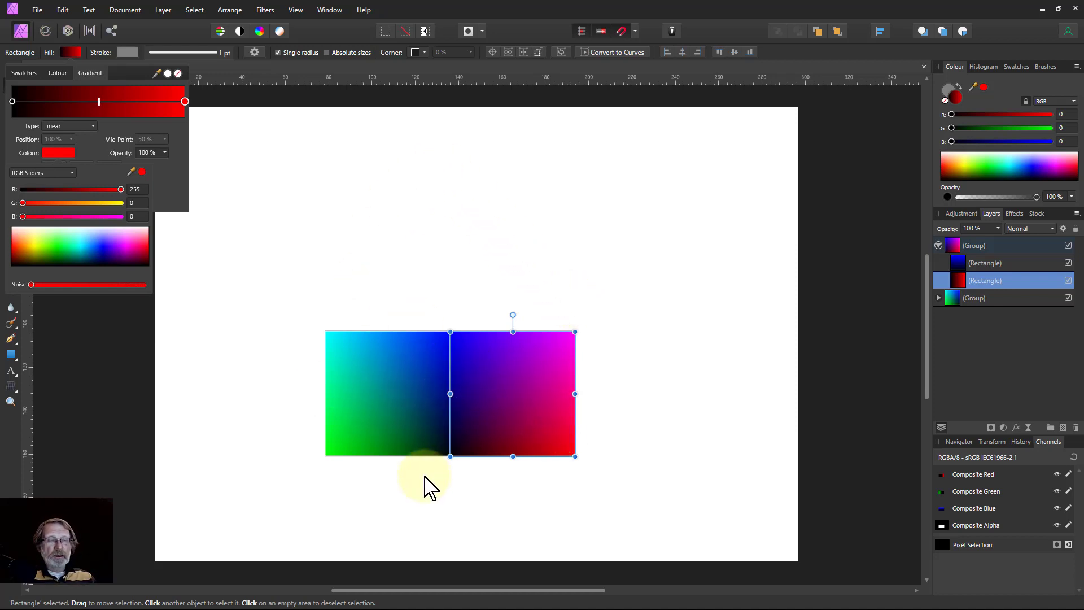
{"action": "left_click", "coordinate": [263, 101]}
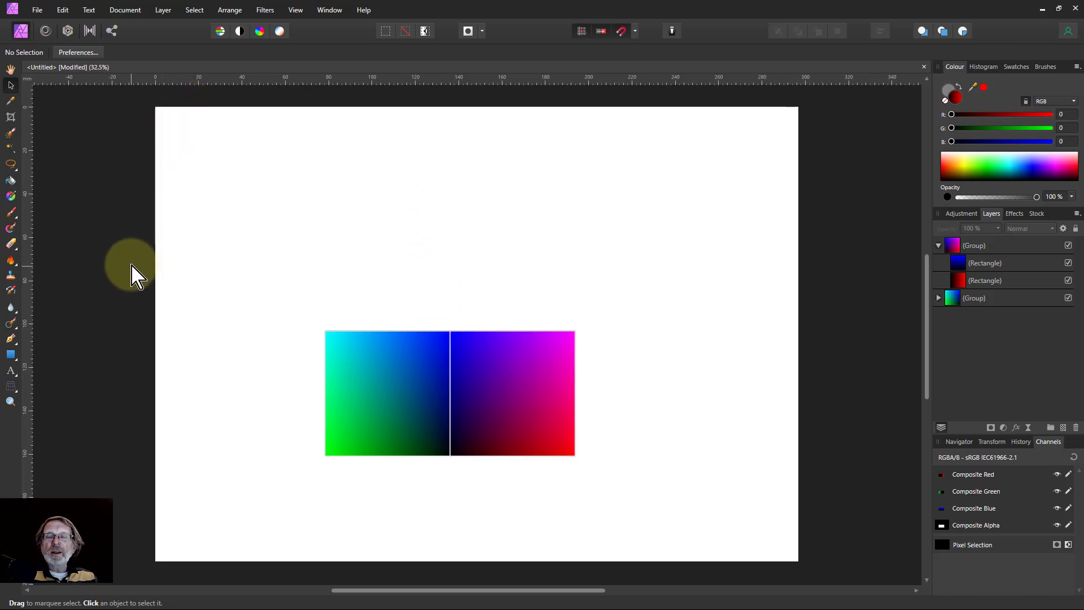
Step: Turn on Show Guides from the View menu
{"action": "left_click", "coordinate": [296, 11]}
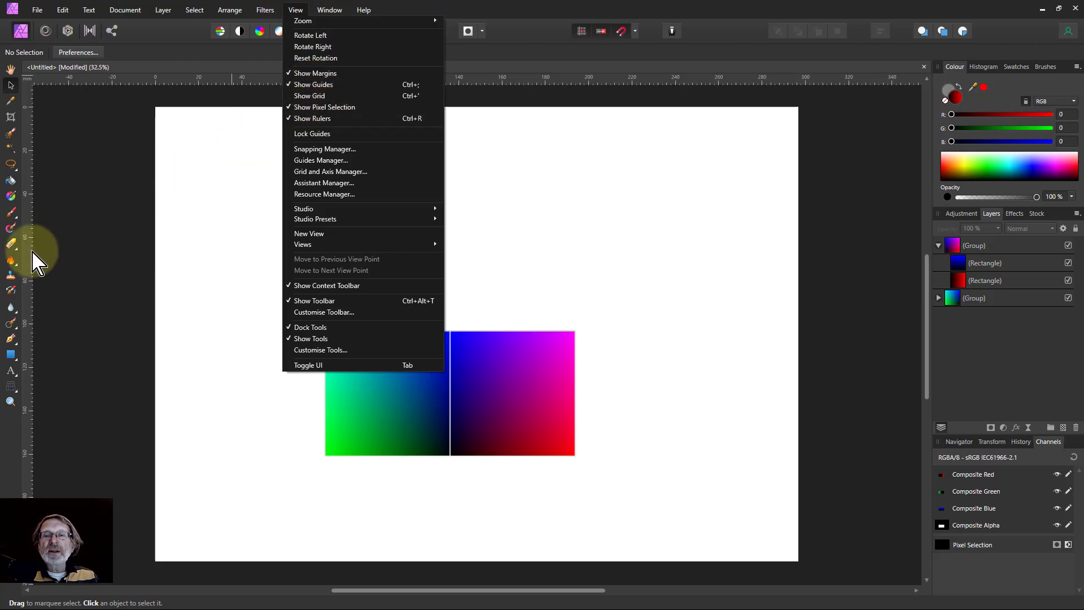
{"action": "right_click", "coordinate": [27, 269]}
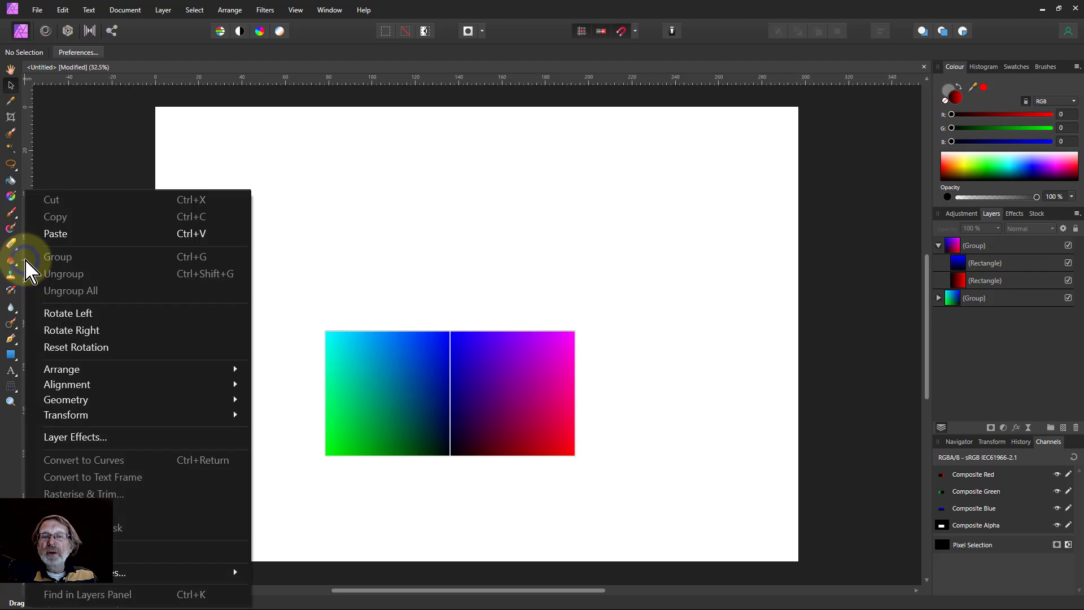
{"action": "left_click", "coordinate": [29, 170]}
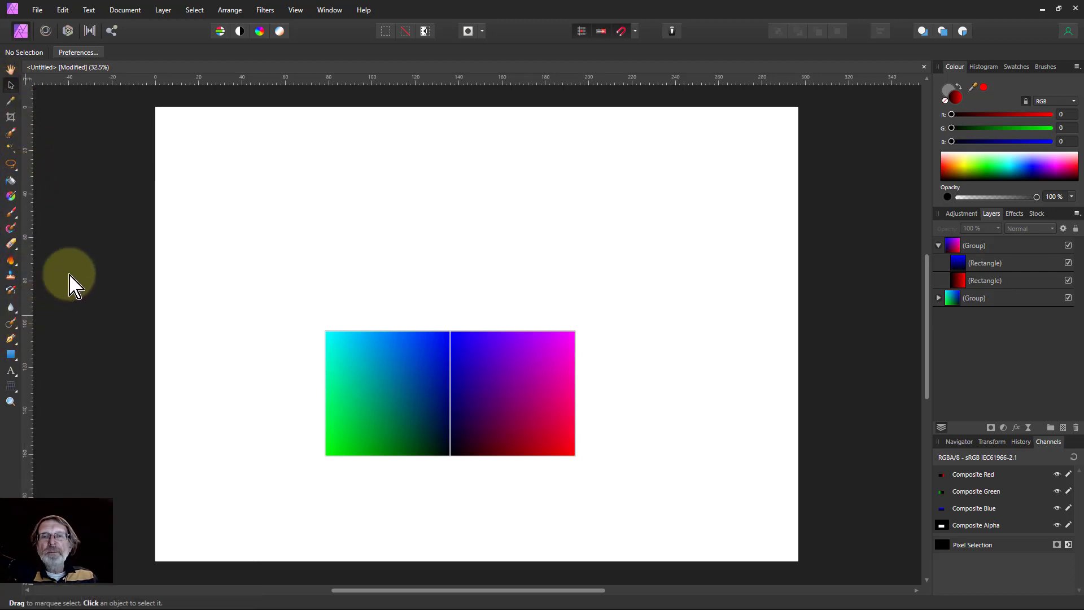
{"action": "left_click", "coordinate": [289, 12]}
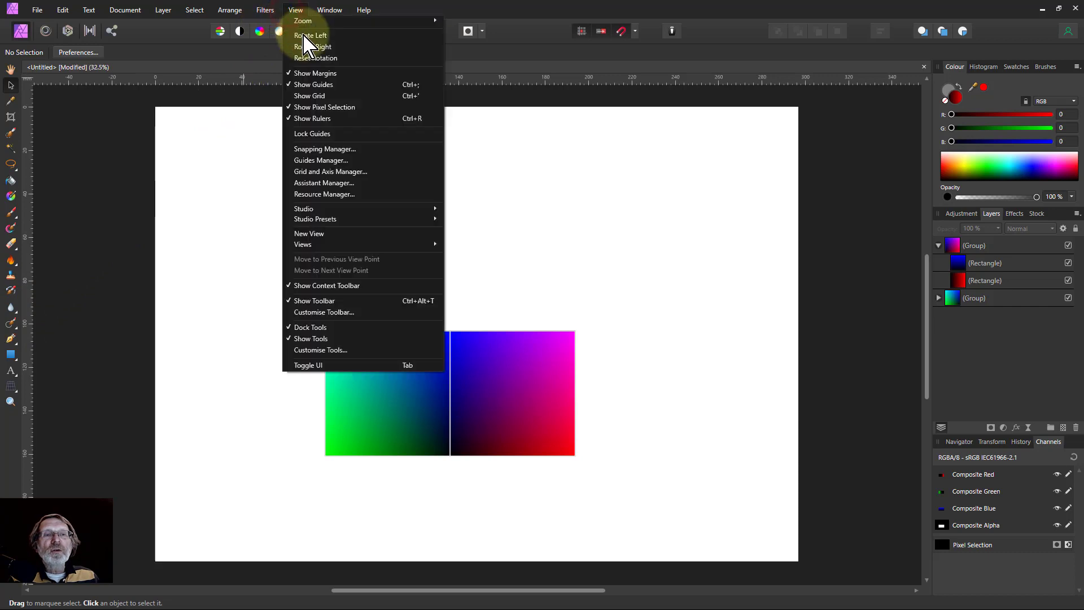
Step: Add vertical guides at the squares' shared seam, left edge and right edge
{"action": "left_click", "coordinate": [26, 351]}
{"action": "left_click_drag", "start_coordinate": [26, 350], "coordinate": [450, 485]}
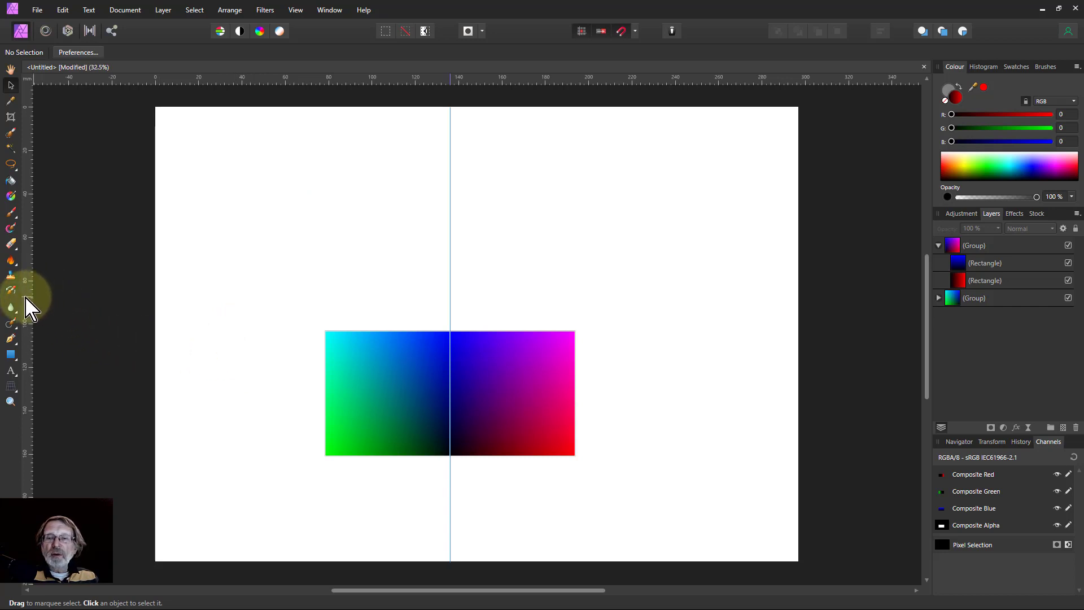
{"action": "left_click_drag", "start_coordinate": [28, 302], "coordinate": [325, 298]}
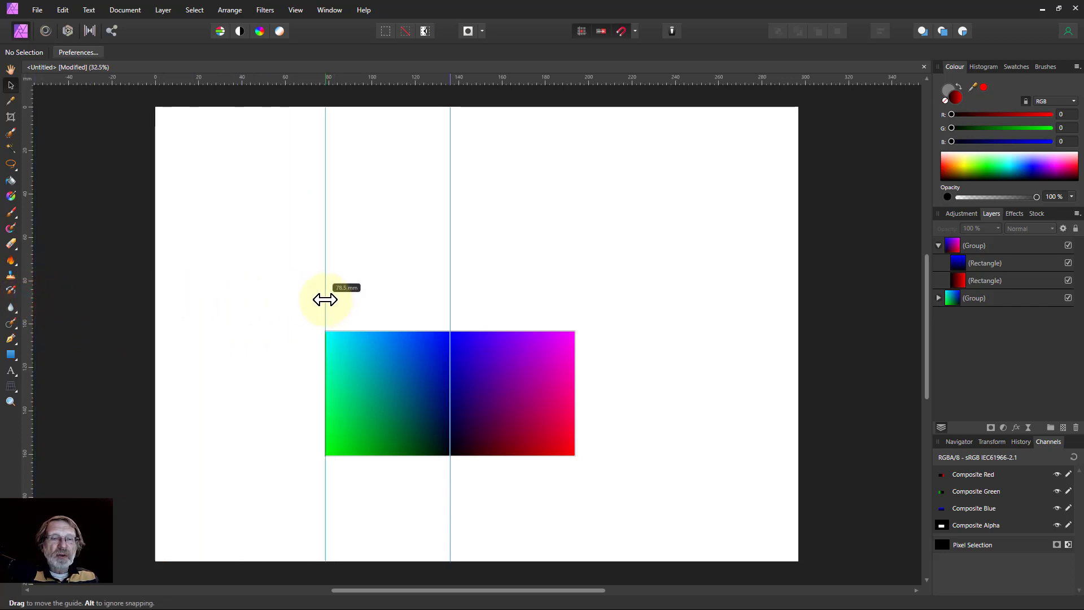
{"action": "left_click_drag", "start_coordinate": [32, 313], "coordinate": [573, 308]}
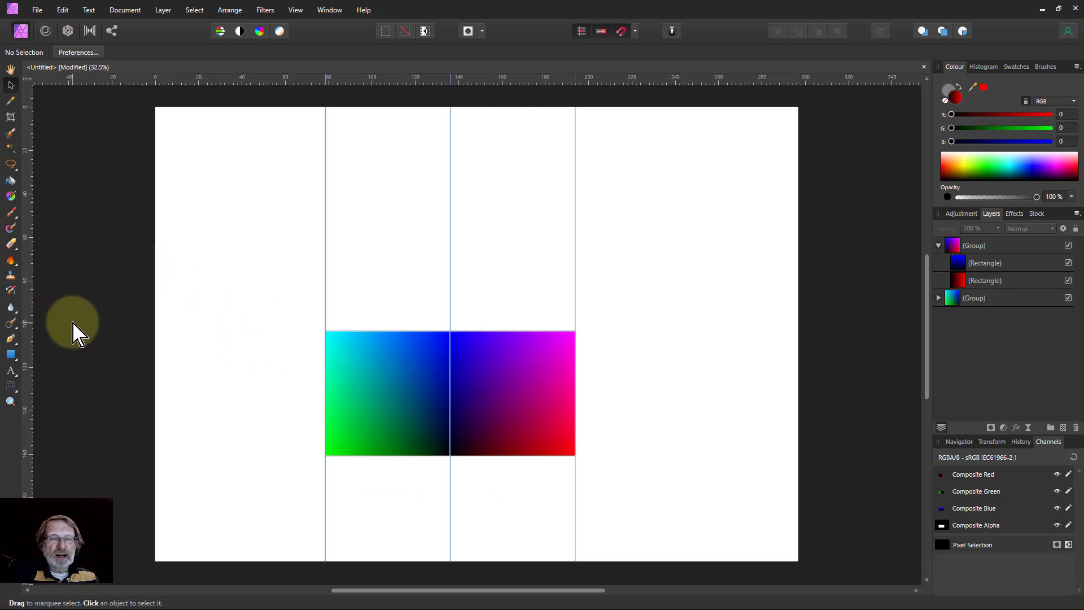
Step: Collapse the red-magenta group and hide both gradient square groups
{"action": "left_click", "coordinate": [938, 245]}
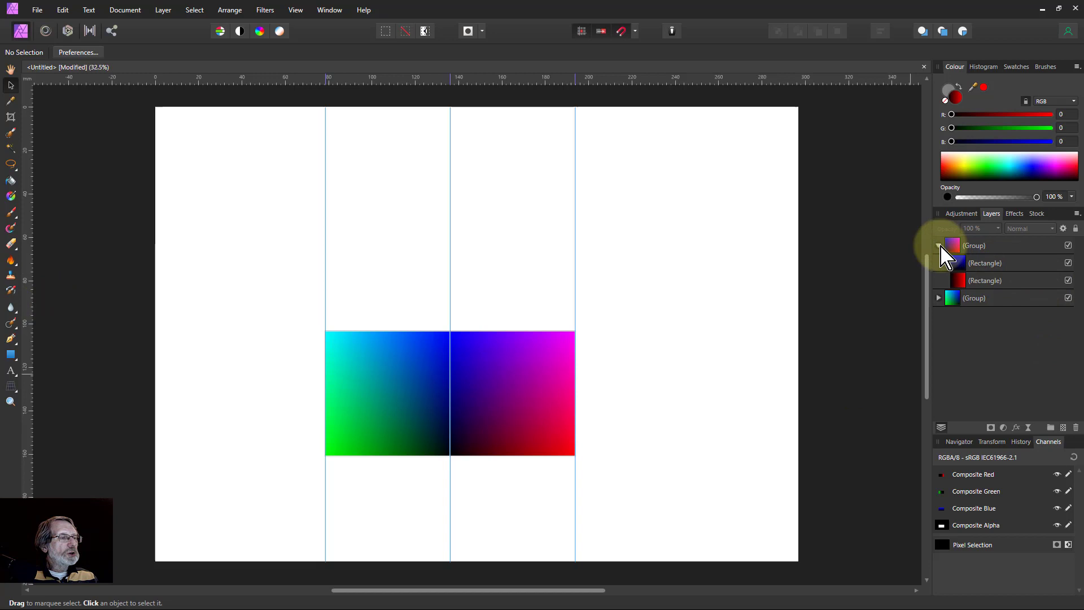
{"action": "left_click", "coordinate": [1068, 245]}
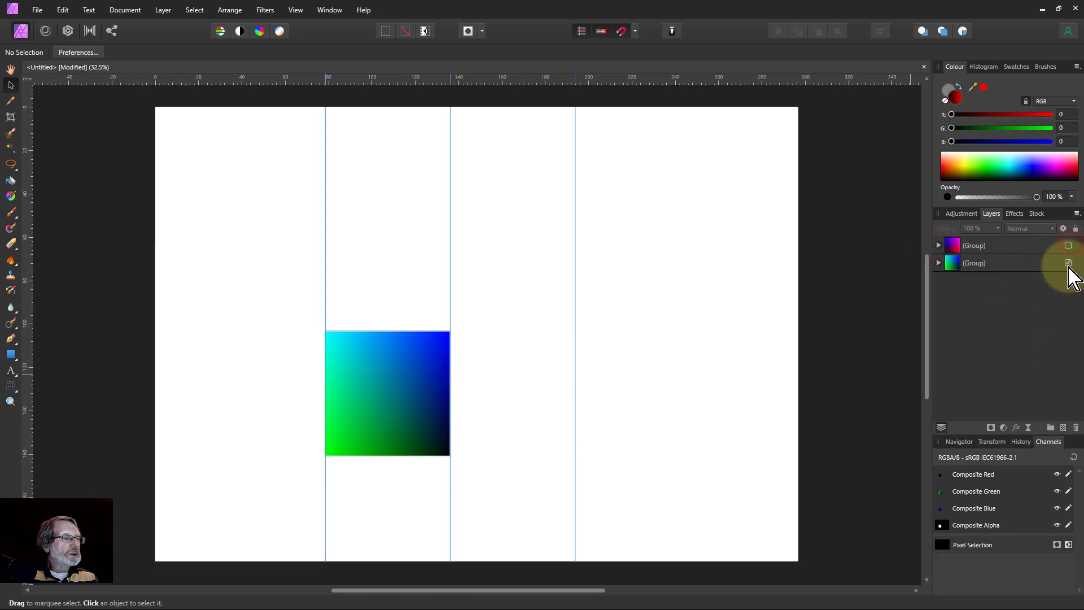
{"action": "left_click", "coordinate": [1068, 262]}
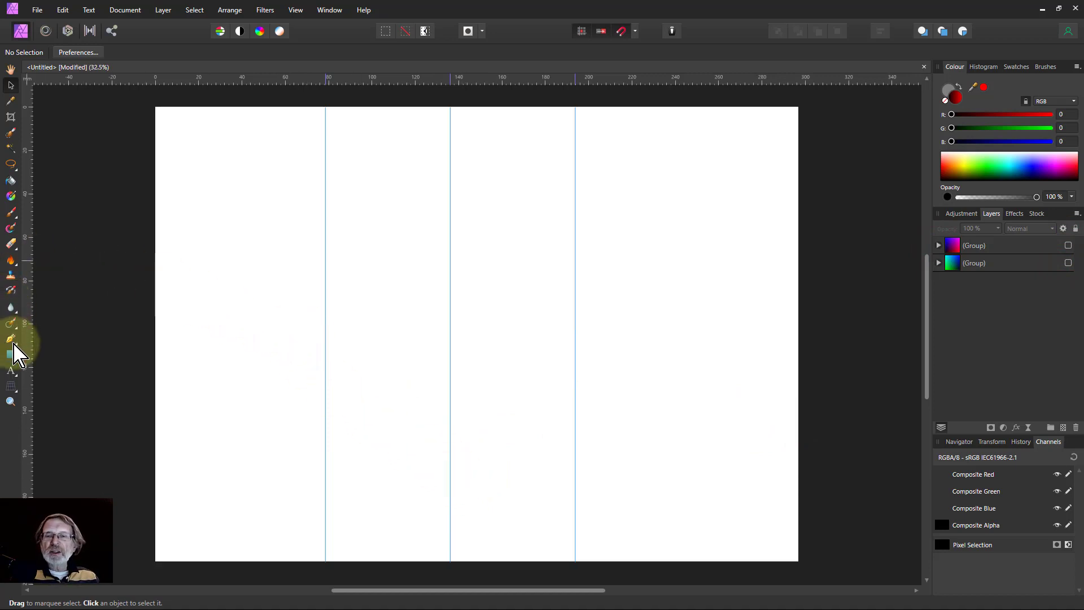
Step: Draw a straight horizontal Pen line from left of the first guide past the second
{"action": "left_click", "coordinate": [10, 339]}
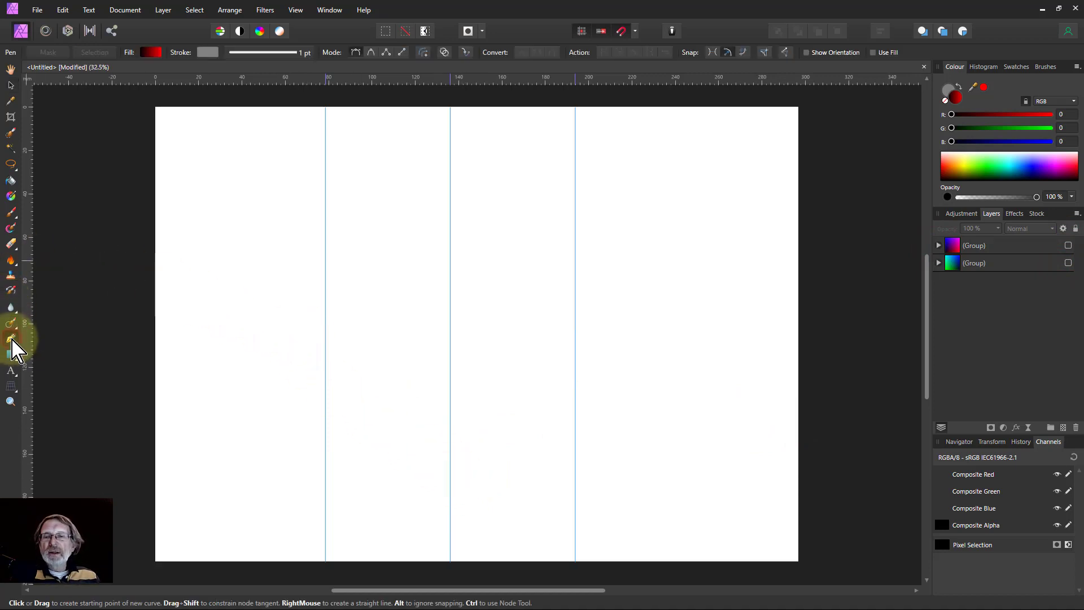
{"action": "left_click", "coordinate": [243, 335]}
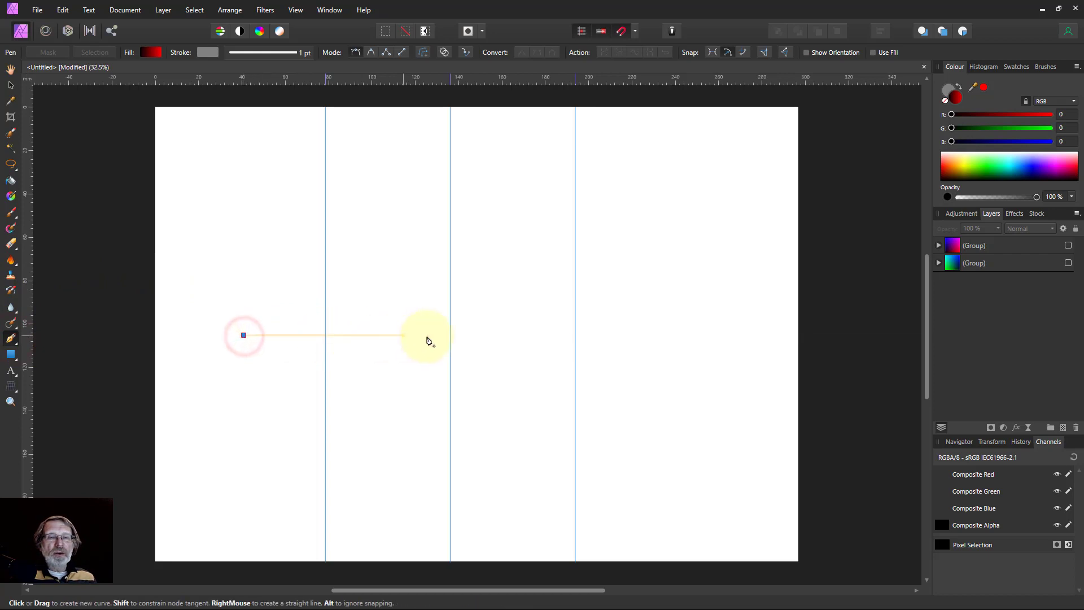
{"action": "left_click", "coordinate": [501, 335]}
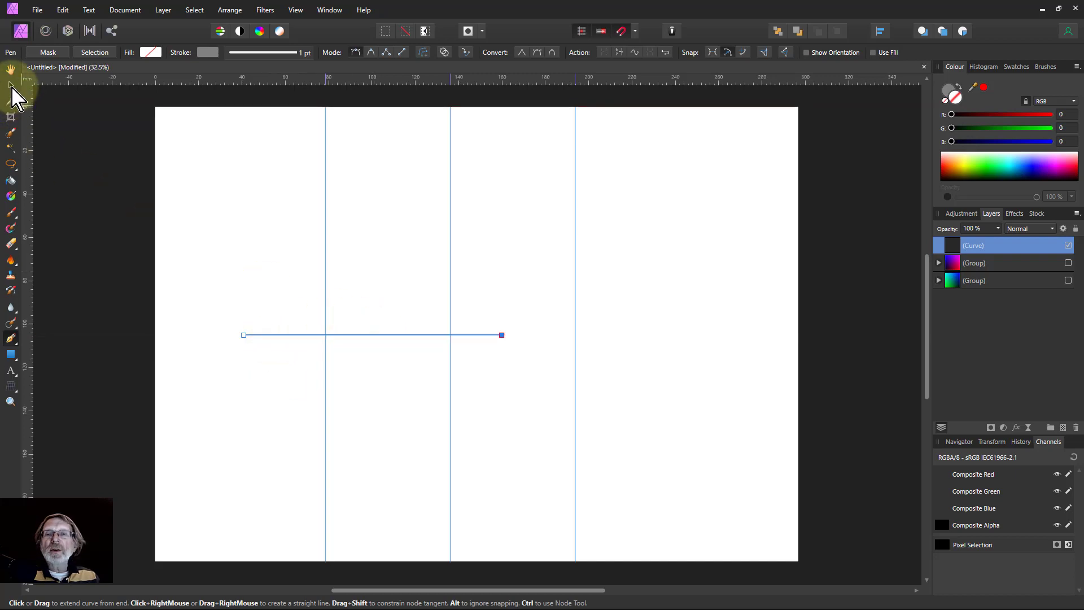
Step: Rotate the line to -30° and lower it until its right end snaps to the centre guide
{"action": "left_click", "coordinate": [10, 86]}
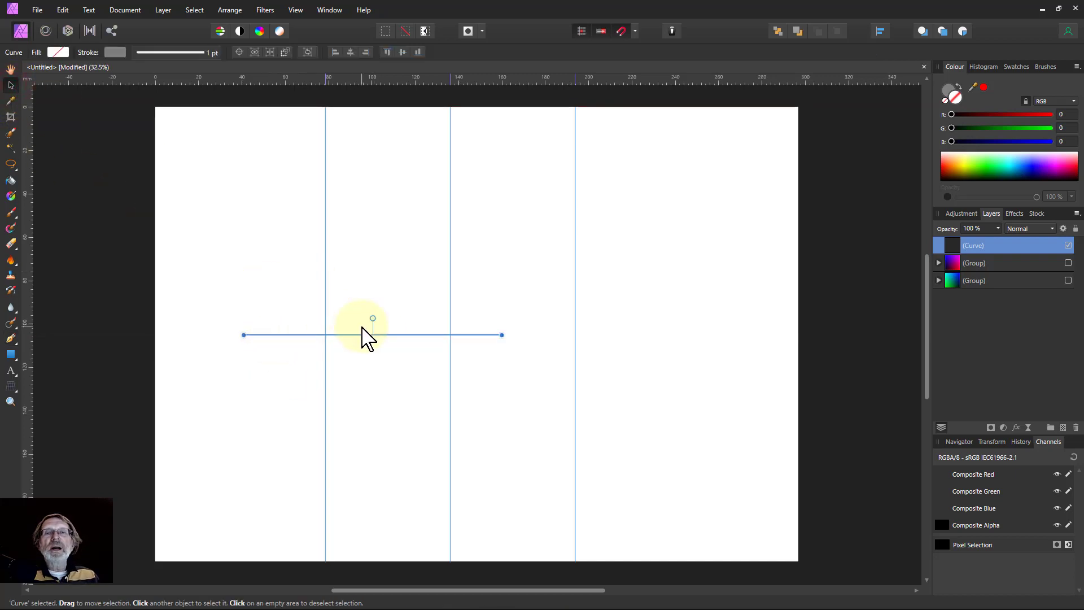
{"action": "left_click_drag", "start_coordinate": [372, 317], "coordinate": [452, 130]}
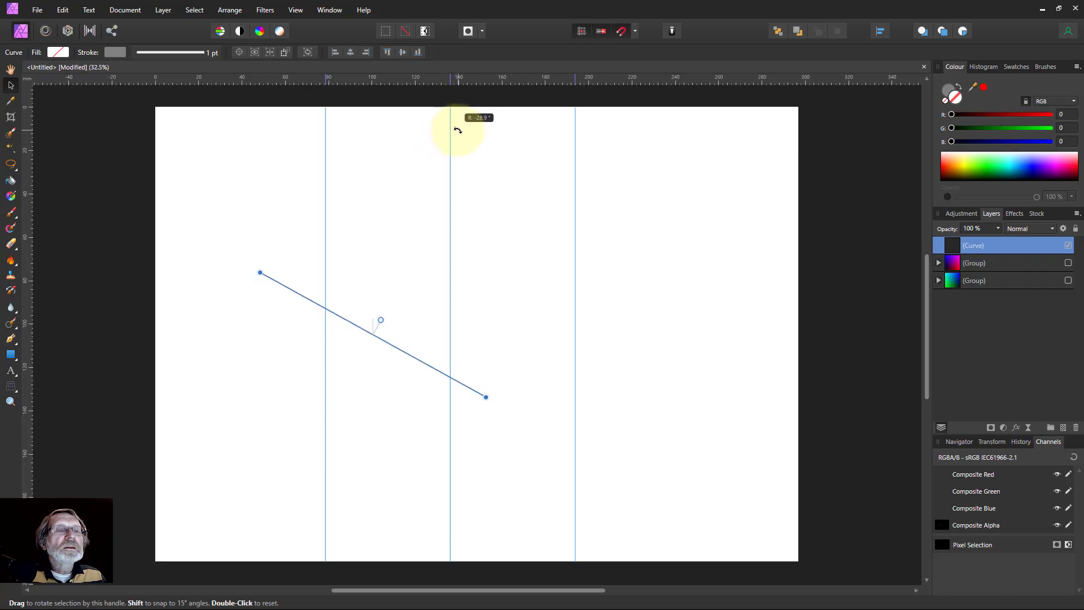
{"action": "left_click_drag", "start_coordinate": [458, 130], "coordinate": [460, 130]}
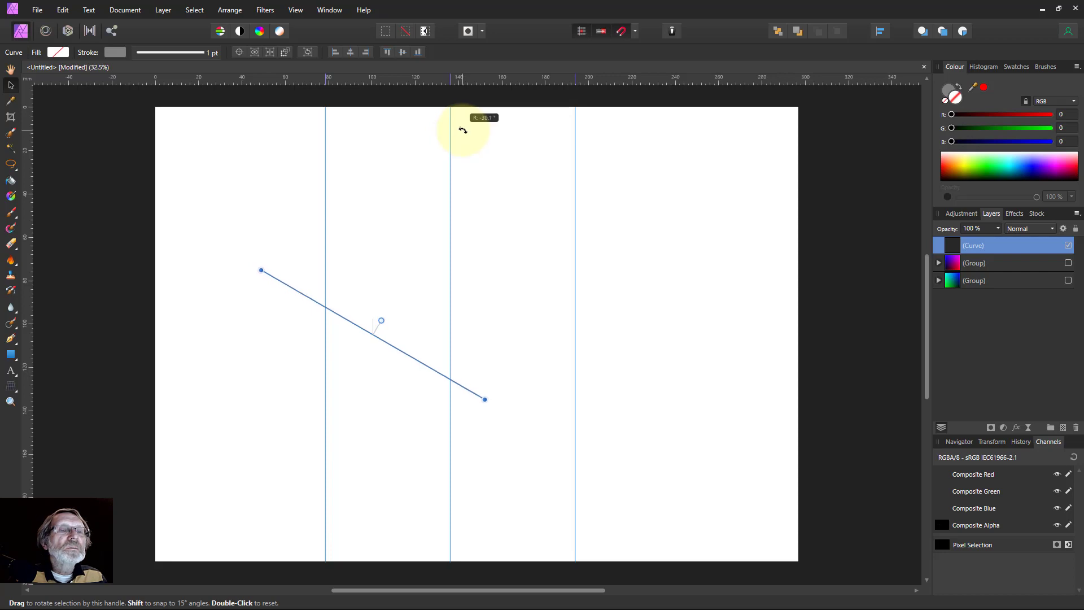
{"action": "left_click_drag", "start_coordinate": [462, 131], "coordinate": [463, 130]}
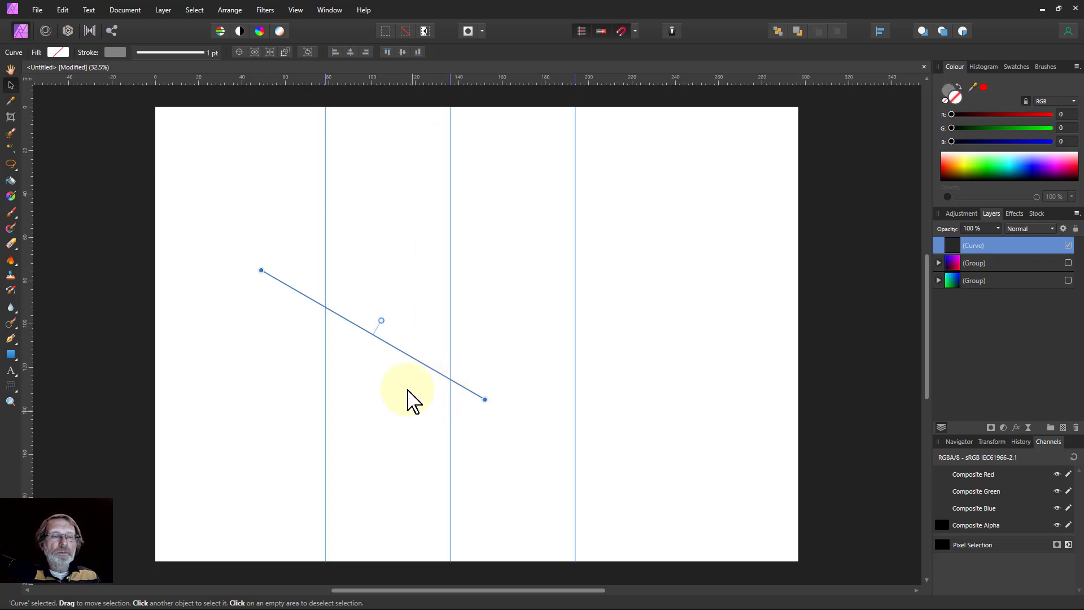
{"action": "left_click_drag", "start_coordinate": [362, 329], "coordinate": [371, 422]}
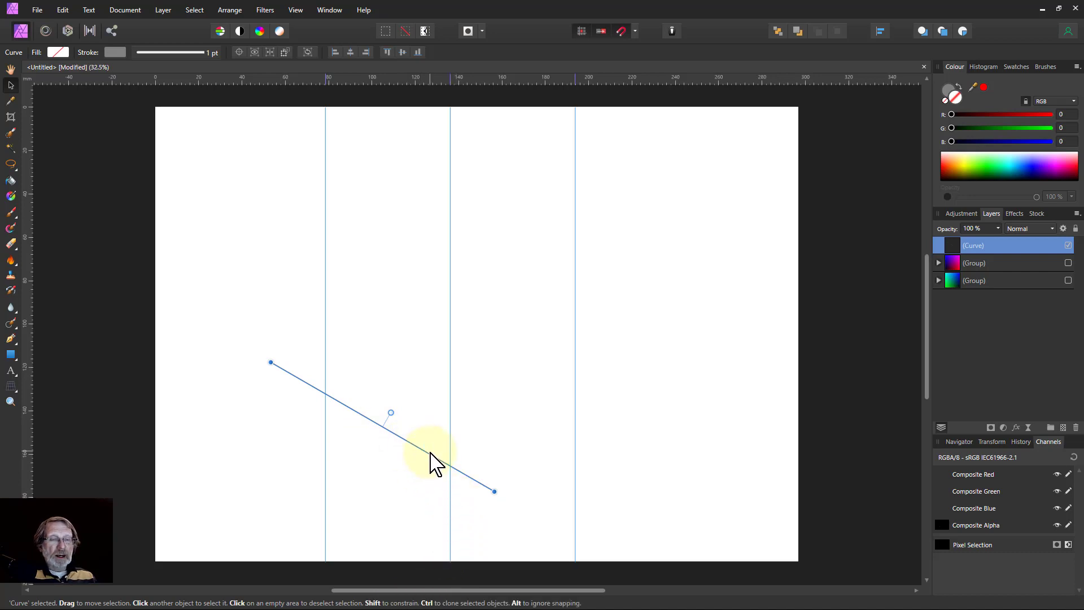
{"action": "left_click_drag", "start_coordinate": [425, 451], "coordinate": [386, 451]}
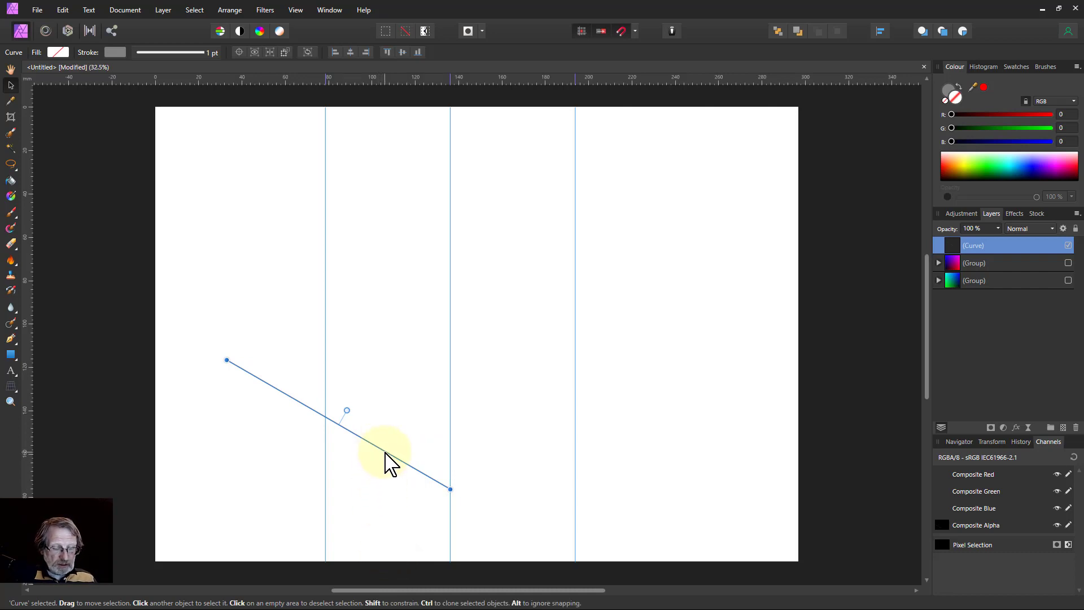
Step: Duplicate the slanted line, flip the copy vertically and slide it right to meet on the centre guide
{"action": "key", "text": "ctrl+j"}
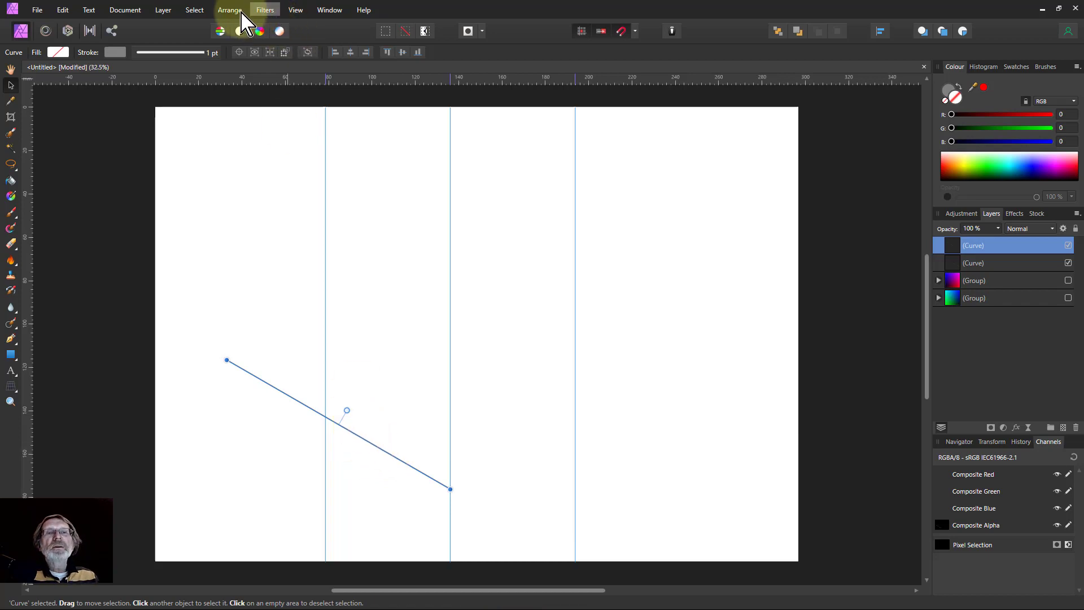
{"action": "left_click", "coordinate": [230, 12]}
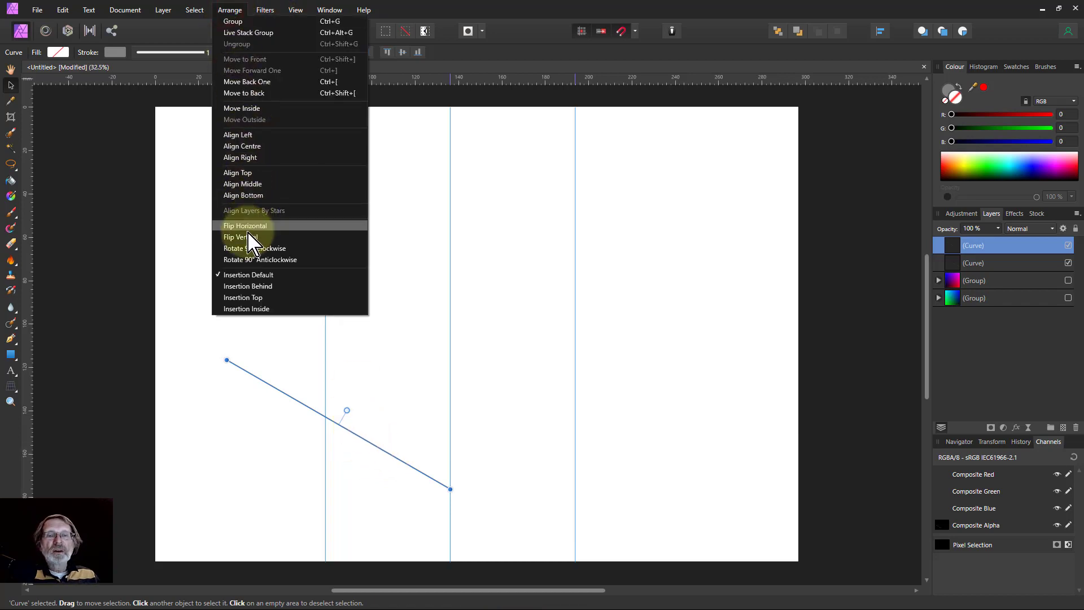
{"action": "left_click", "coordinate": [248, 237]}
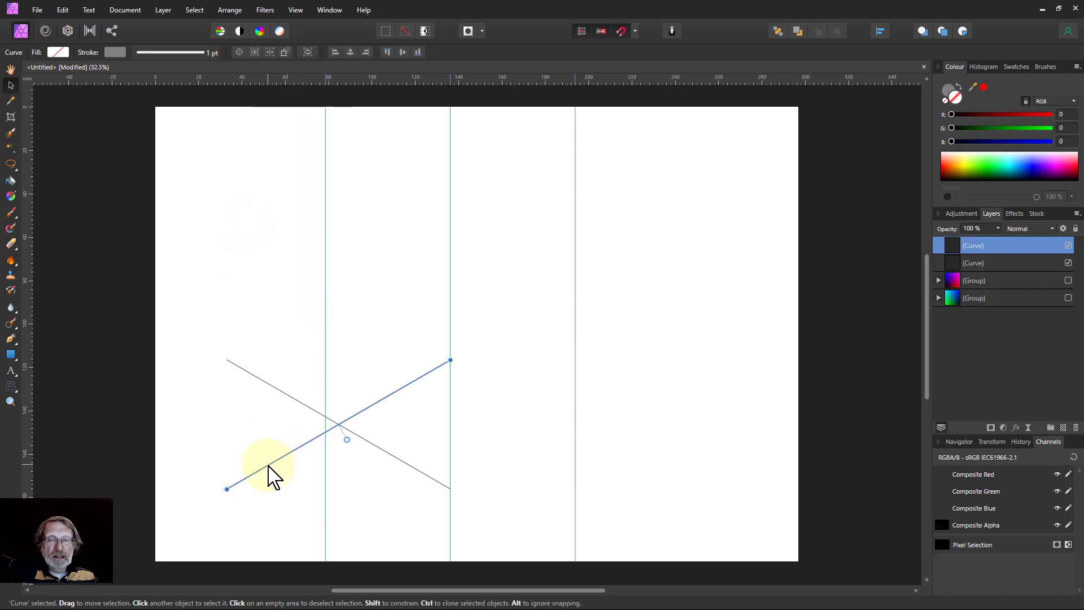
{"action": "left_click_drag", "start_coordinate": [270, 477], "coordinate": [493, 478]}
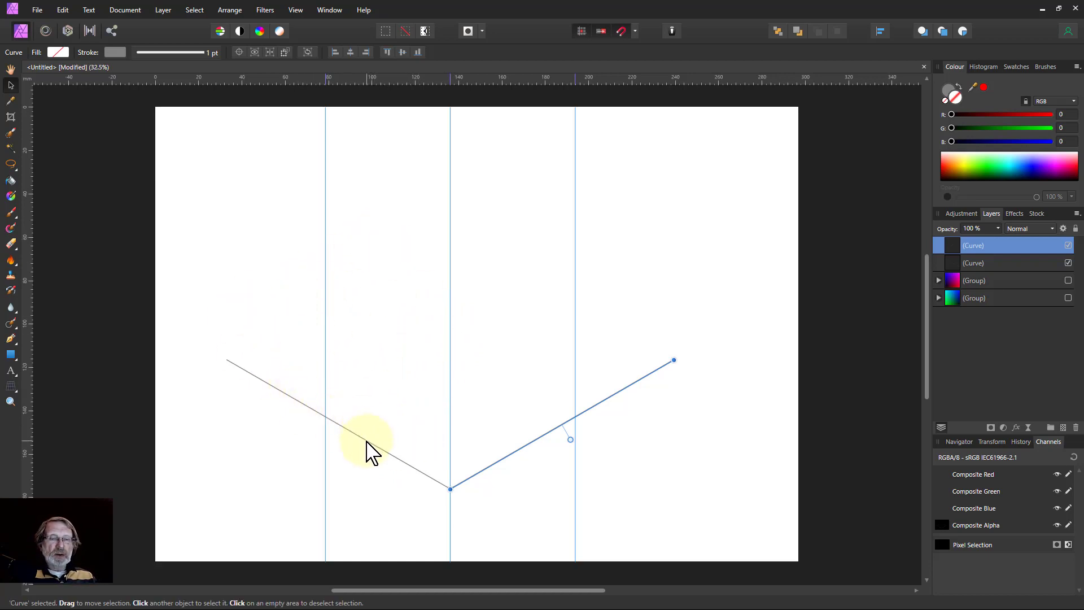
Step: Group the V's left and right lines into one group
{"action": "left_click", "coordinate": [367, 448]}
{"action": "left_click", "coordinate": [480, 471], "text": "shift"}
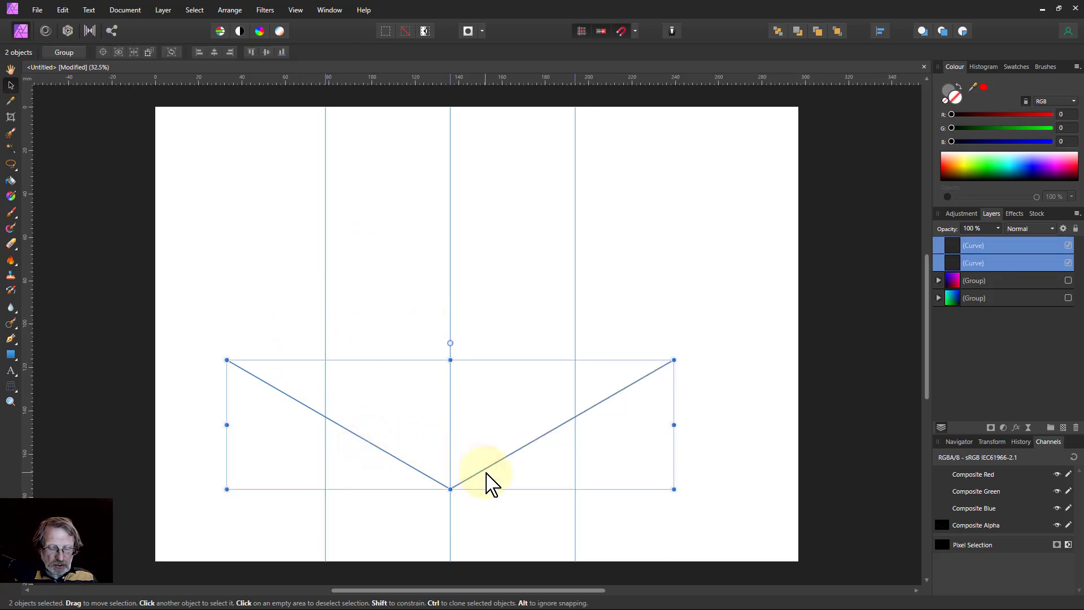
{"action": "key", "text": "ctrl+g"}
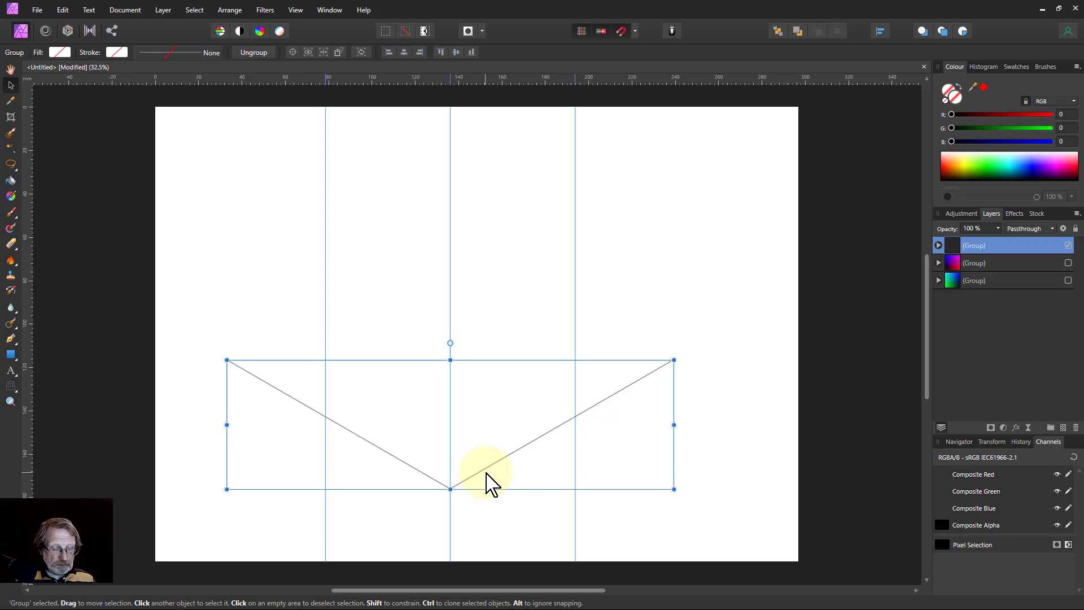
Step: Duplicate the V group and position the copy directly above the original on the guides
{"action": "key", "text": "ctrl+j"}
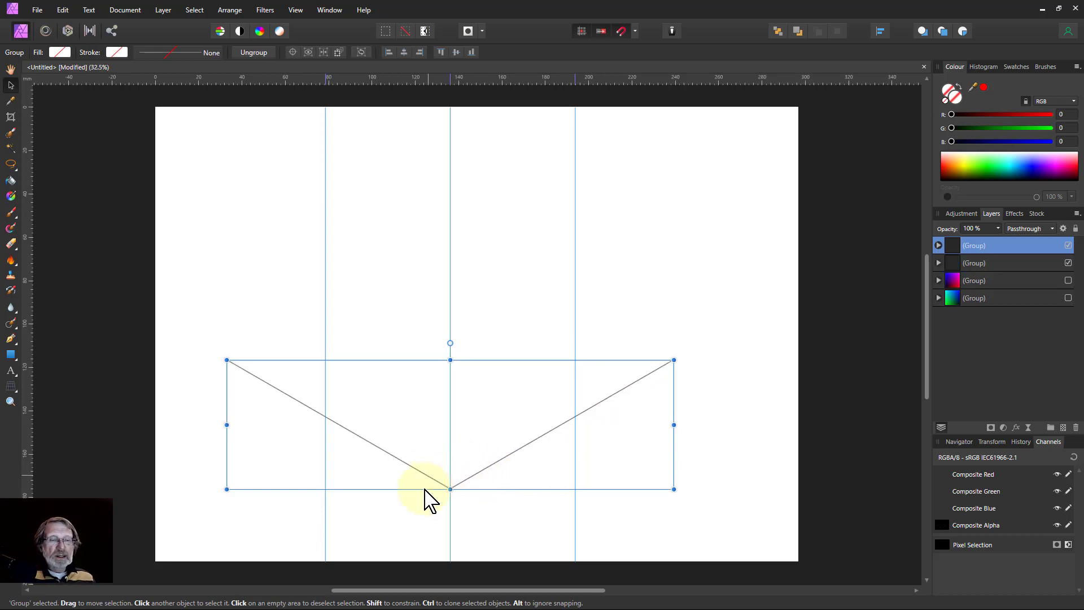
{"action": "left_click_drag", "start_coordinate": [424, 470], "coordinate": [422, 320]}
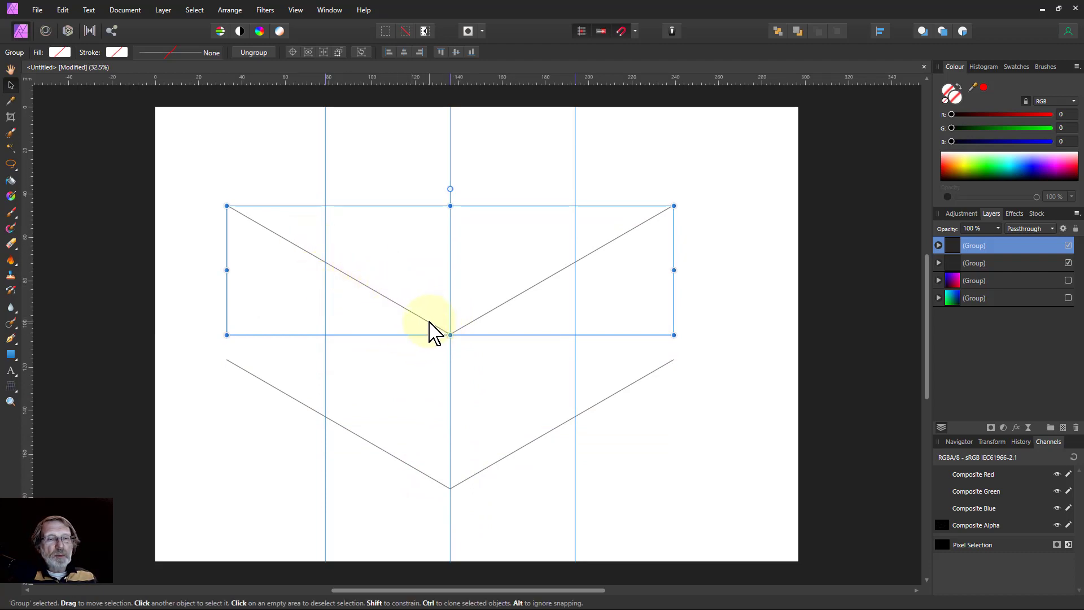
{"action": "left_click_drag", "start_coordinate": [429, 326], "coordinate": [431, 329]}
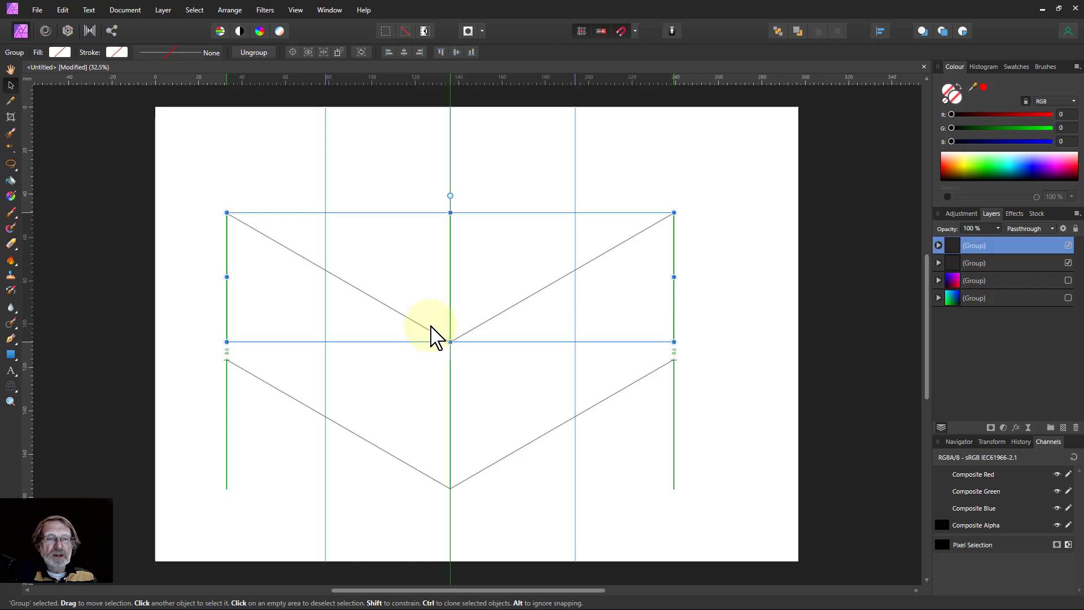
{"action": "left_click_drag", "start_coordinate": [436, 338], "coordinate": [436, 336]}
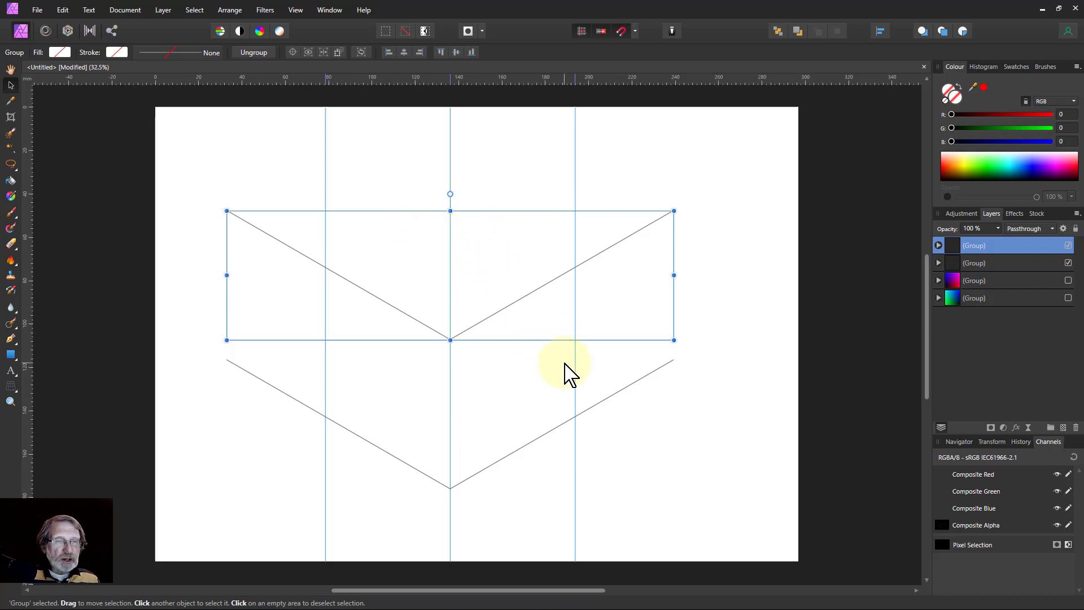
Step: Copy the upper V, flip it upside down and align it over the upper V so crossings meet the guides
{"action": "key", "text": "ctrl+j"}
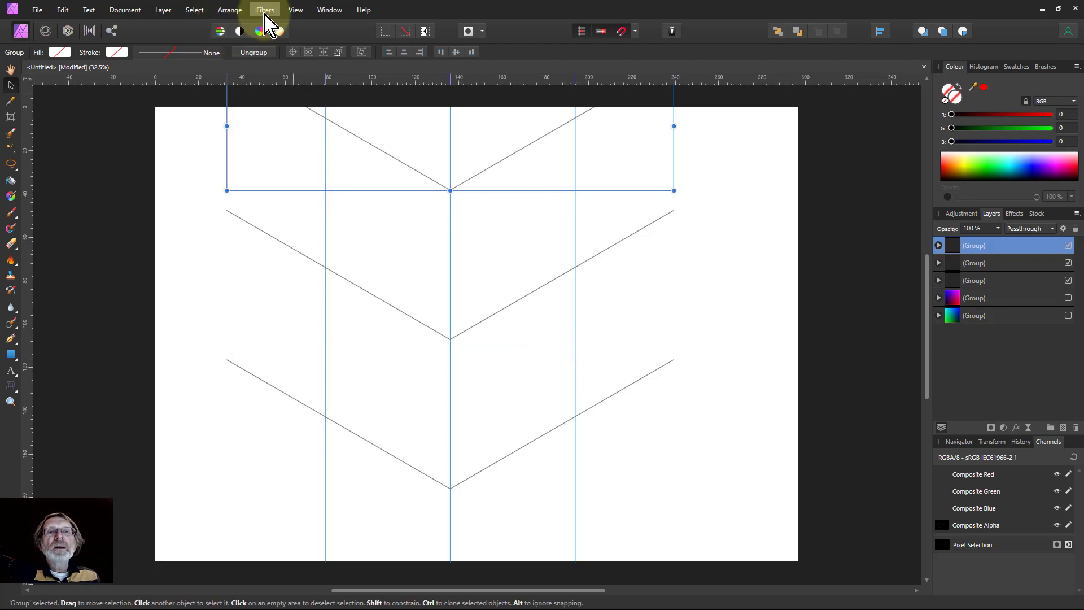
{"action": "left_click", "coordinate": [231, 10]}
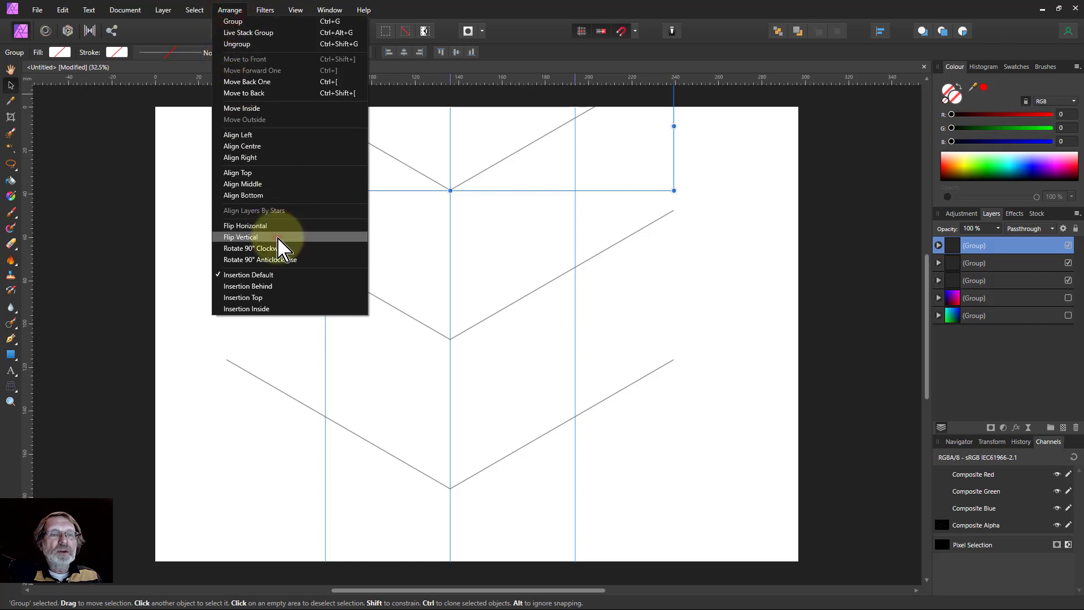
{"action": "left_click", "coordinate": [278, 238]}
{"action": "left_click_drag", "start_coordinate": [305, 146], "coordinate": [311, 278]}
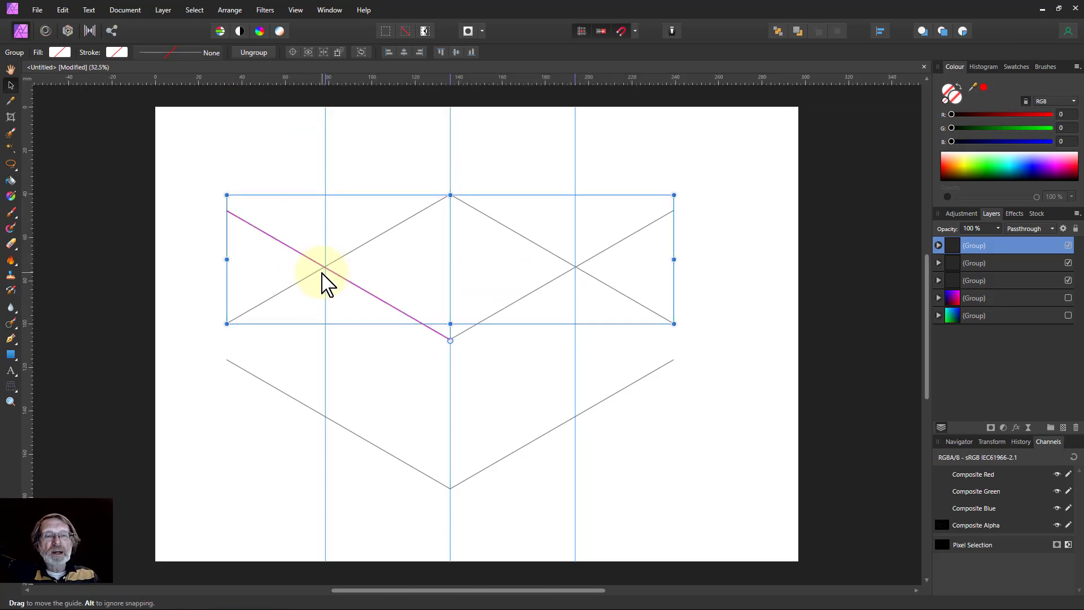
{"action": "scroll", "coordinate": [323, 274], "scroll_direction": "up", "scroll_amount": 10}
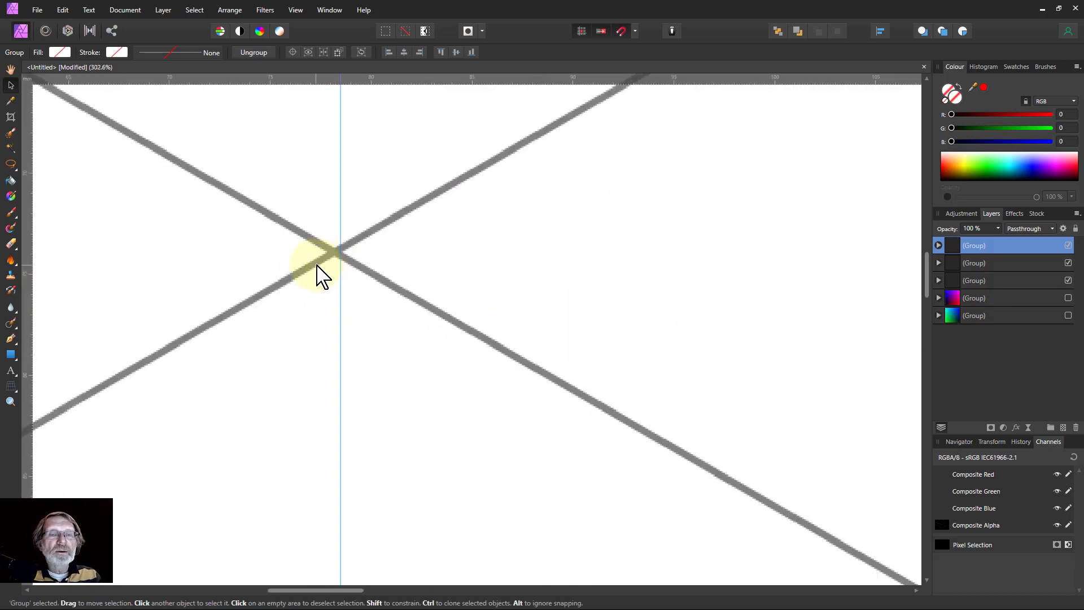
{"action": "left_click_drag", "start_coordinate": [390, 224], "coordinate": [392, 227]}
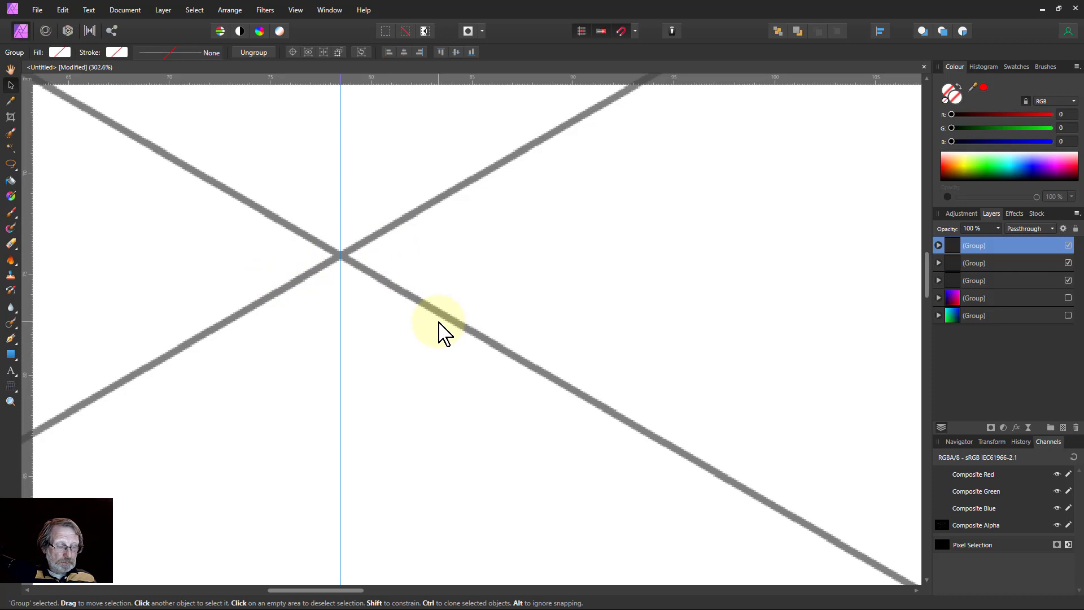
{"action": "key", "text": "ctrl+0"}
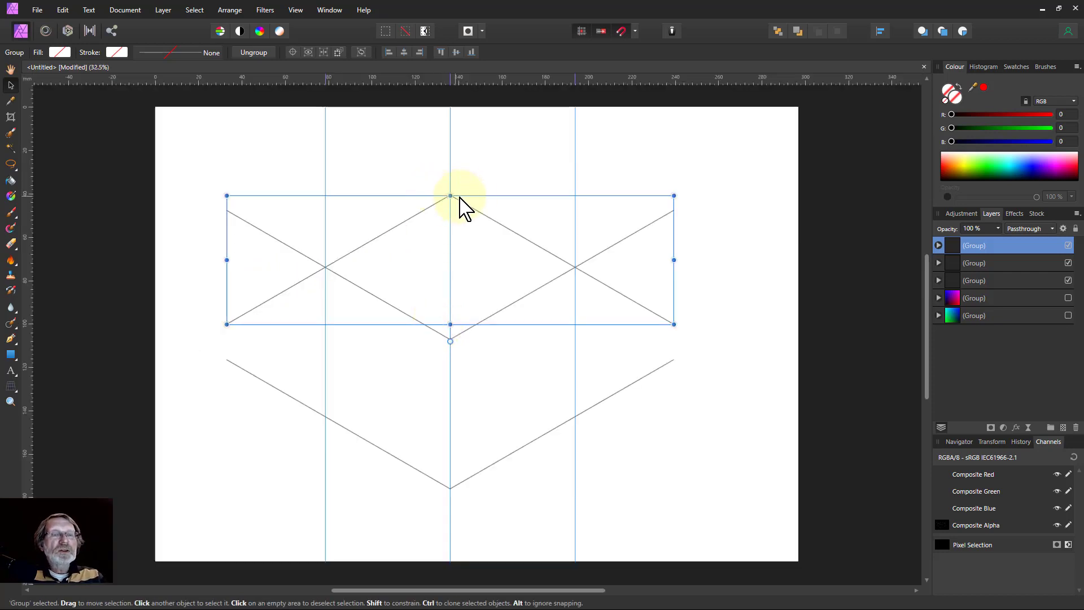
{"action": "scroll", "coordinate": [449, 198], "scroll_direction": "up", "scroll_amount": 3}
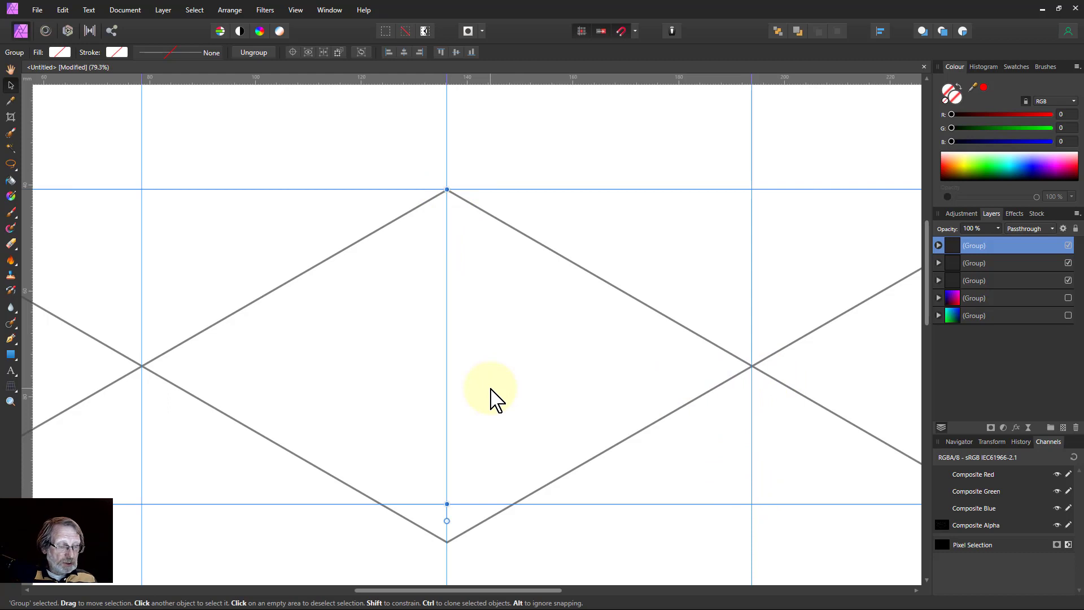
Step: Add horizontal guides at the diamond's top point and on the upper lines' crossing
{"action": "key", "text": "ctrl+0"}
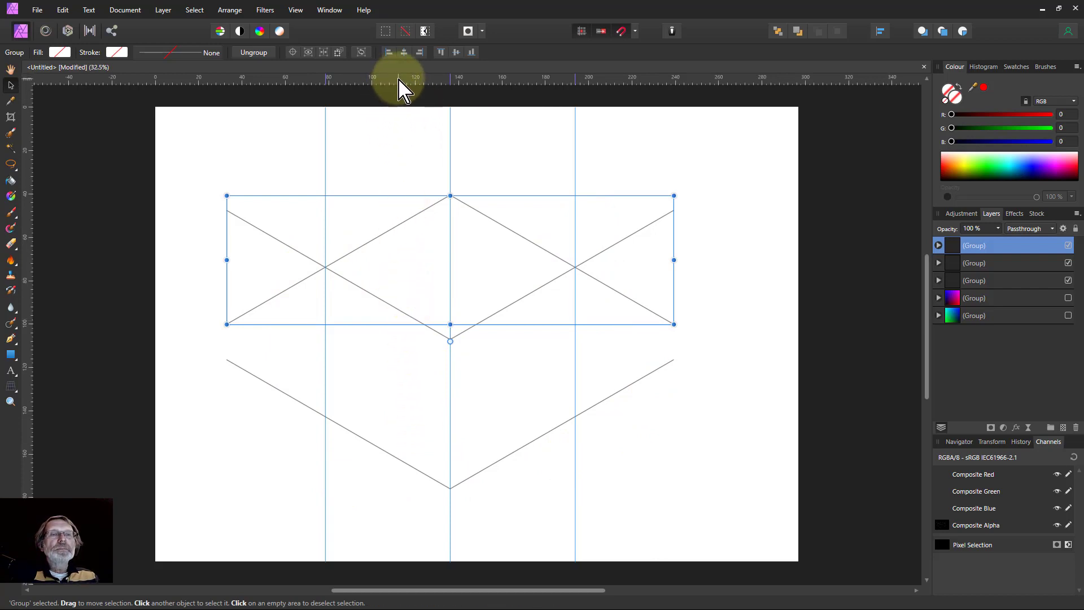
{"action": "left_click_drag", "start_coordinate": [382, 85], "coordinate": [370, 196]}
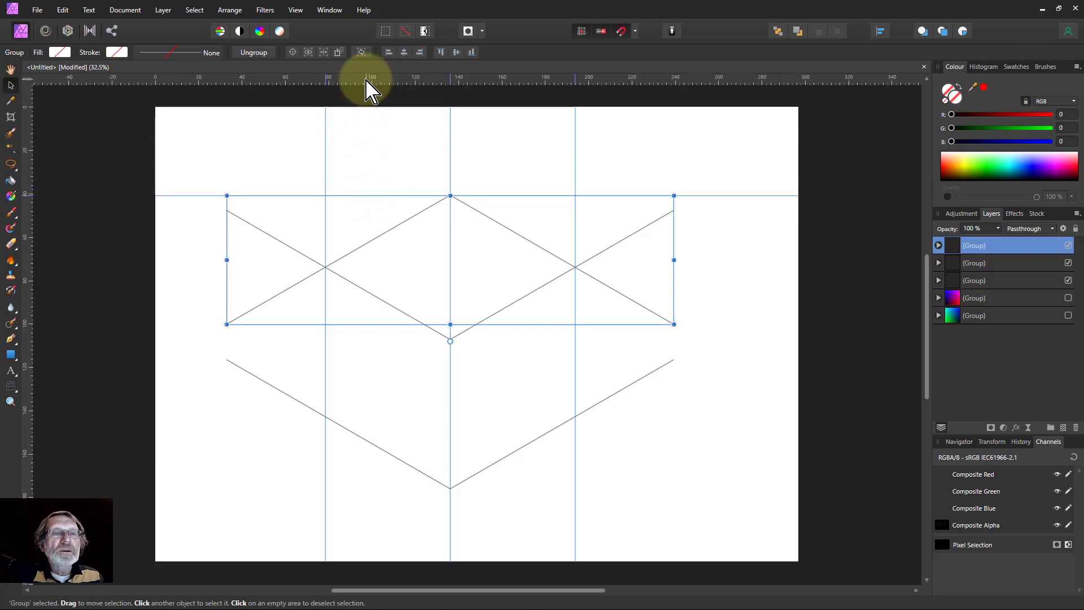
{"action": "left_click_drag", "start_coordinate": [367, 79], "coordinate": [305, 265]}
{"action": "scroll", "coordinate": [338, 262], "scroll_direction": "up", "scroll_amount": 10, "text": "ctrl"}
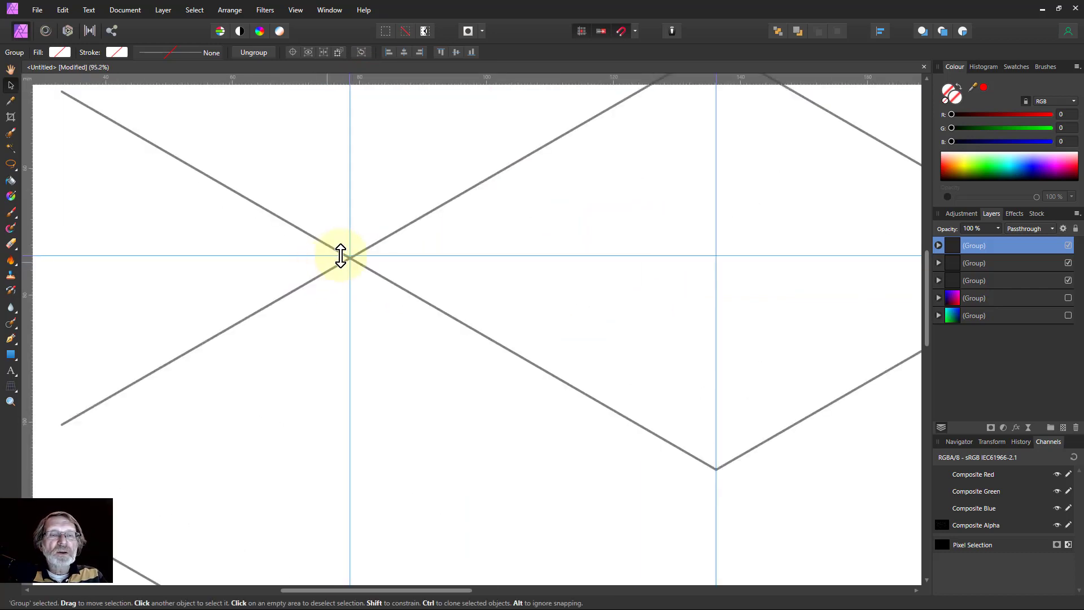
{"action": "scroll", "coordinate": [355, 261], "scroll_direction": "up", "scroll_amount": 3}
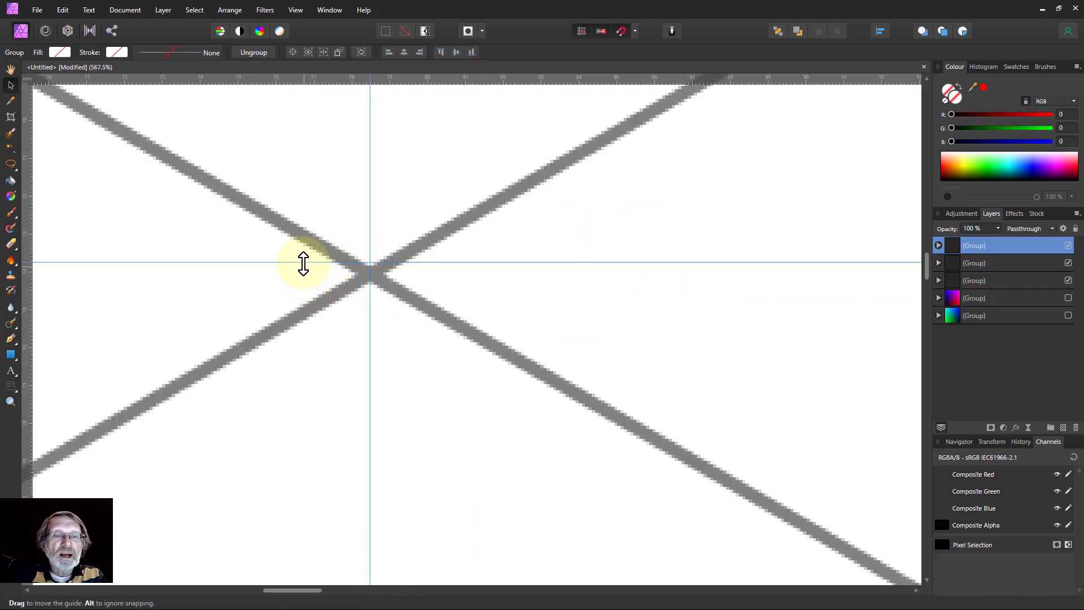
{"action": "left_click_drag", "start_coordinate": [303, 263], "coordinate": [303, 273]}
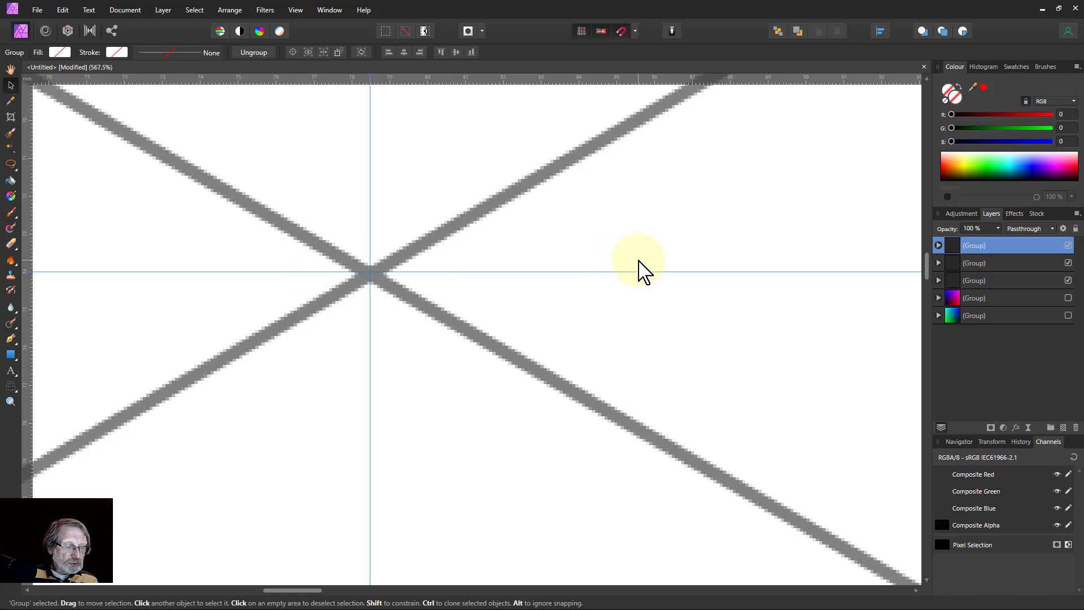
Step: Add horizontal guides at the upper diamond's bottom, the lower crossing and the lower V's bottom apex
{"action": "key", "text": "ctrl+0"}
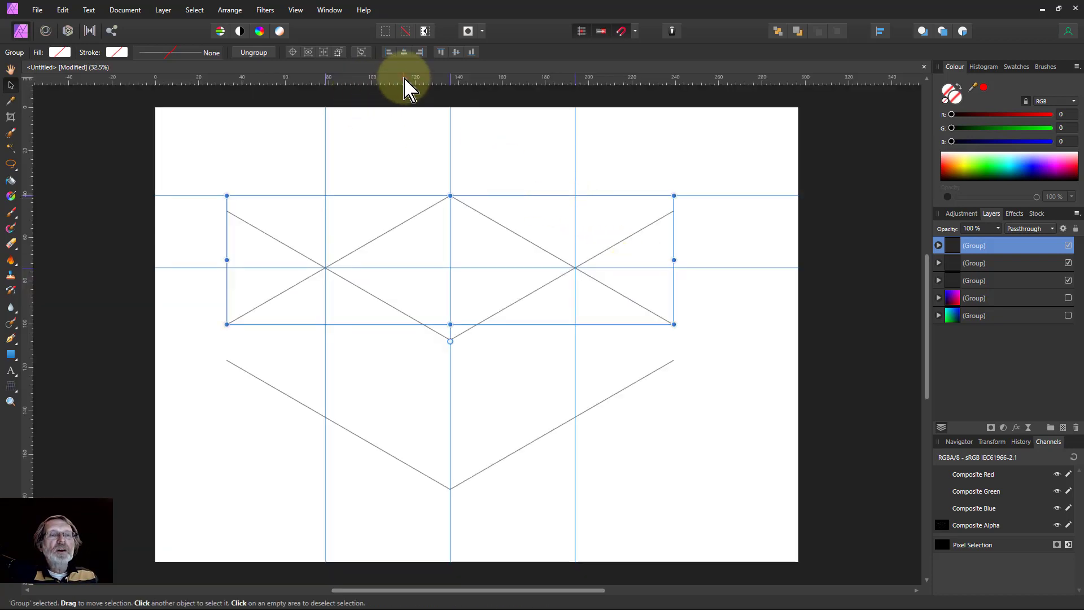
{"action": "left_click_drag", "start_coordinate": [405, 81], "coordinate": [417, 340]}
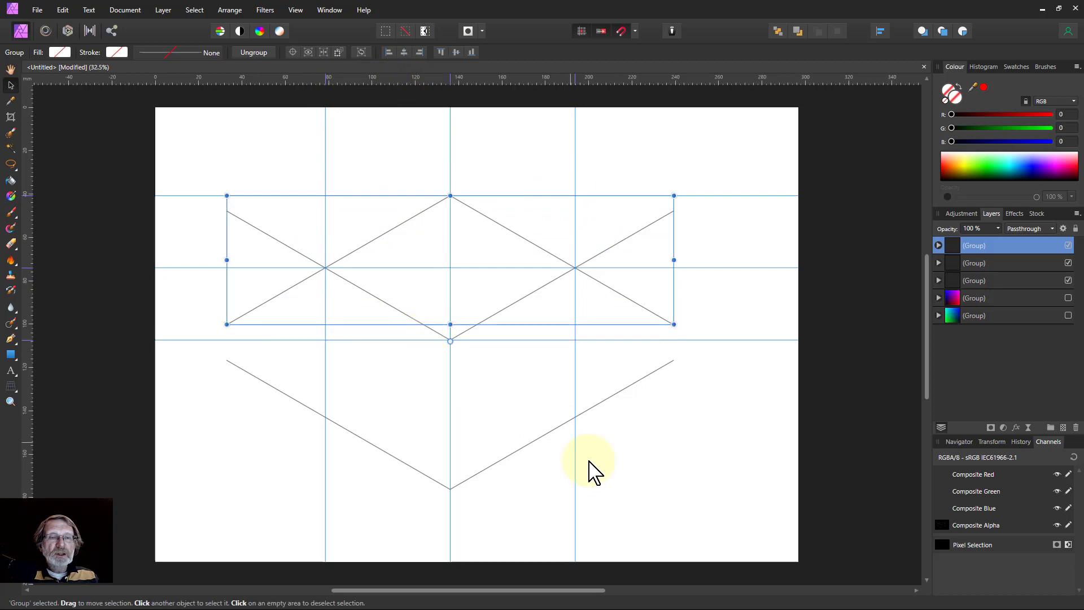
{"action": "left_click_drag", "start_coordinate": [416, 83], "coordinate": [403, 418]}
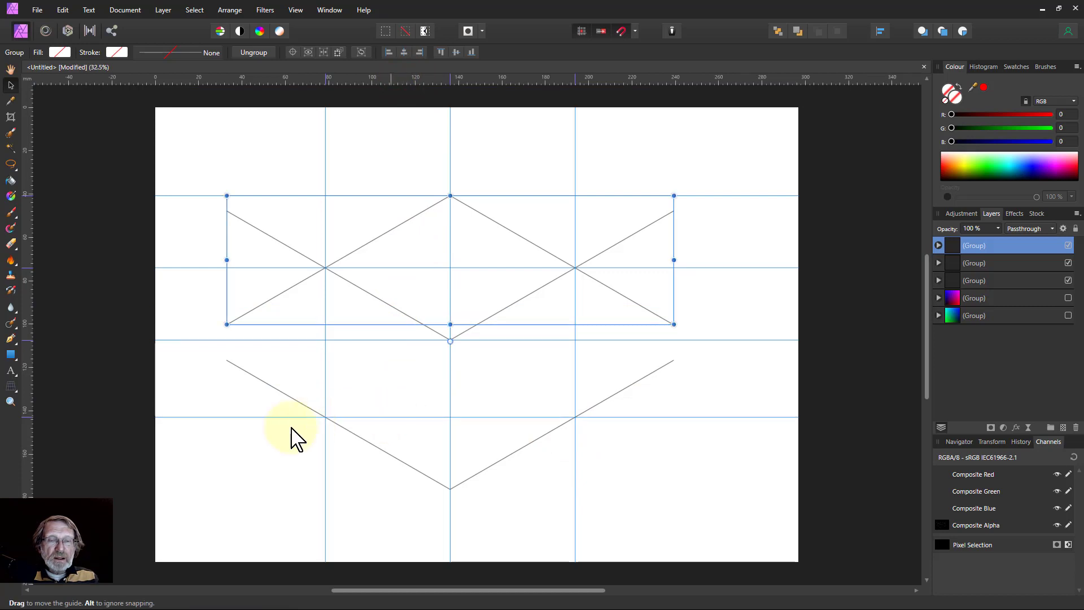
{"action": "scroll", "coordinate": [322, 423], "scroll_direction": "up", "scroll_amount": 10}
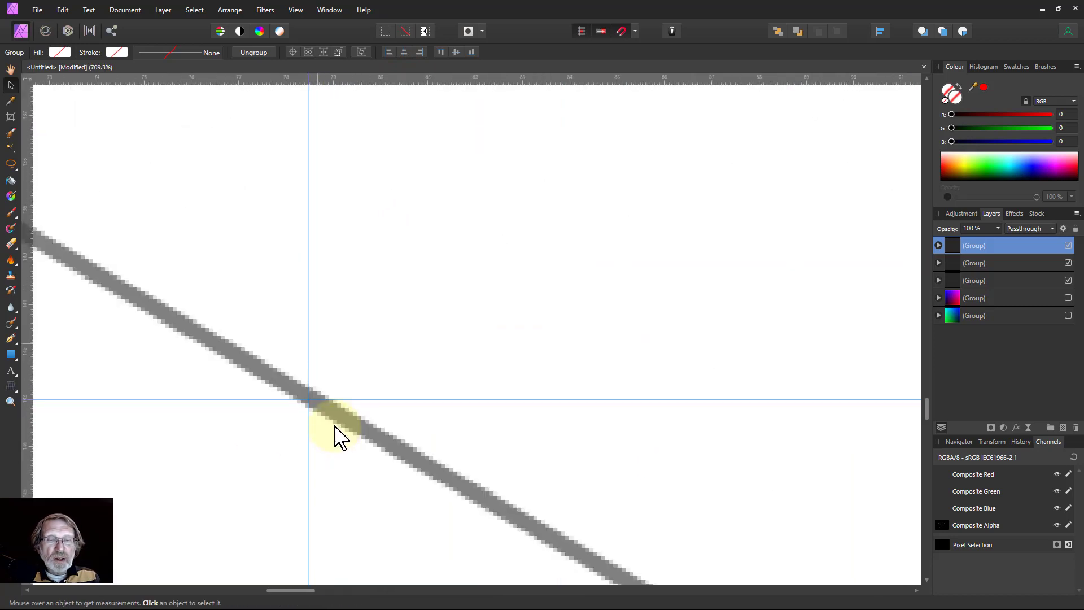
{"action": "left_click_drag", "start_coordinate": [370, 399], "coordinate": [370, 395]}
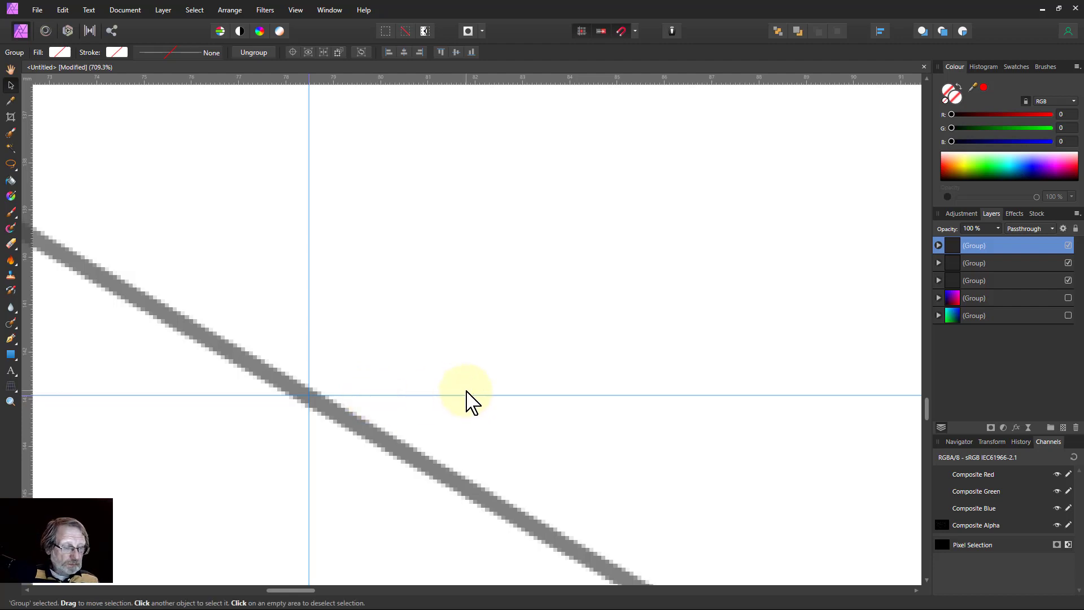
{"action": "key", "text": "ctrl+0"}
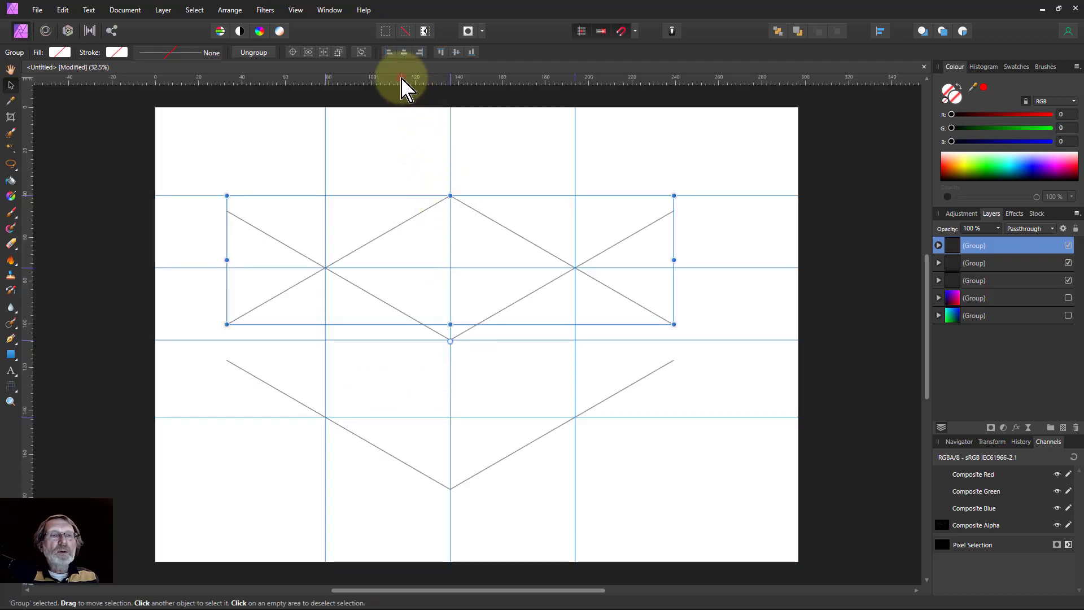
{"action": "left_click_drag", "start_coordinate": [402, 79], "coordinate": [401, 489]}
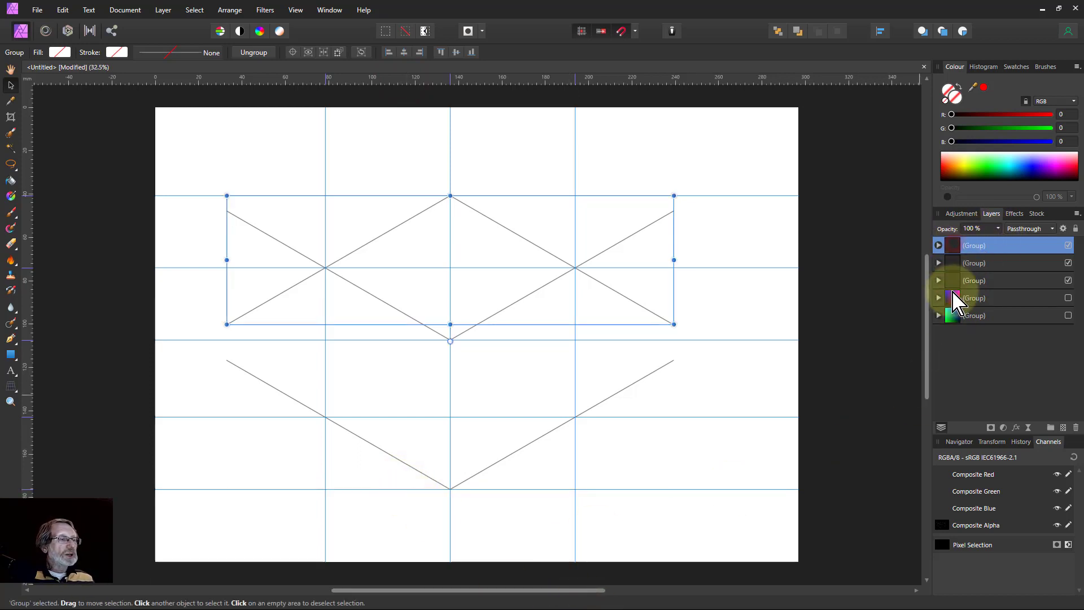
Step: Hide the three construction line groups
{"action": "left_click", "coordinate": [954, 281], "text": "shift"}
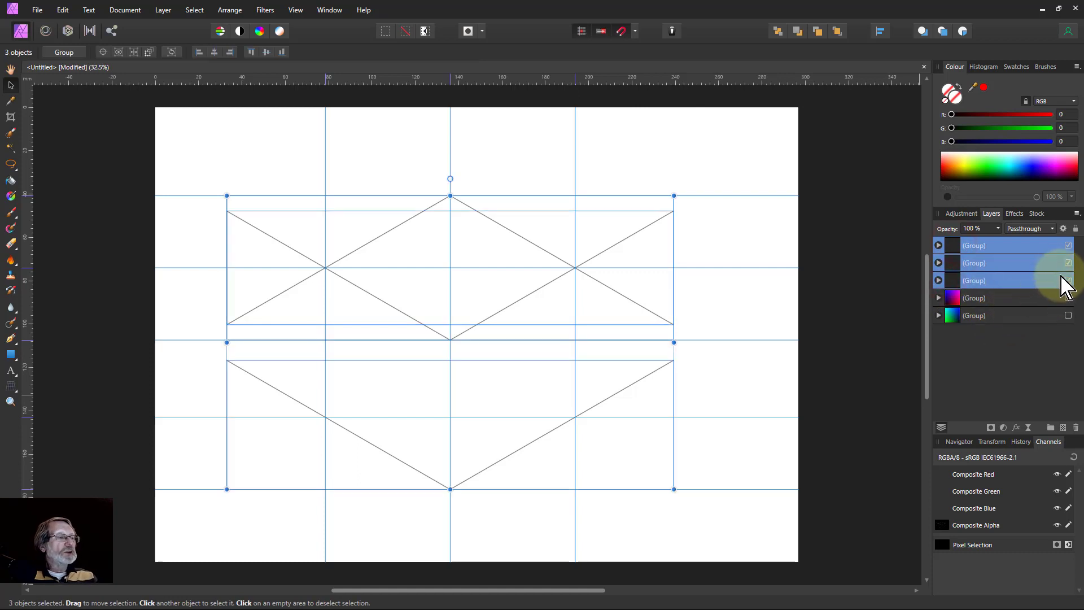
{"action": "left_click", "coordinate": [1067, 245]}
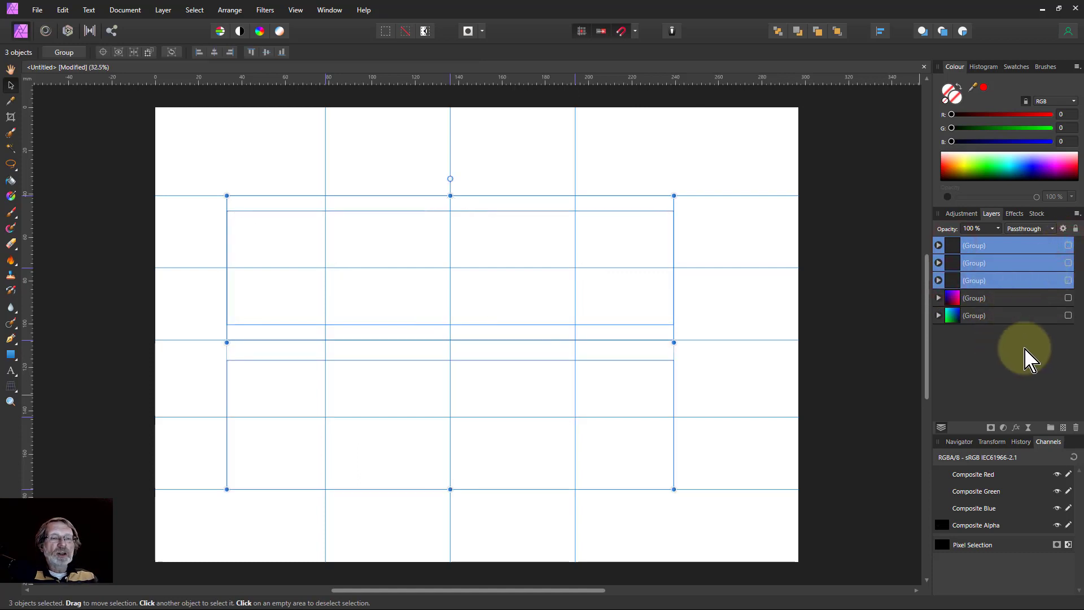
{"action": "left_click", "coordinate": [675, 510]}
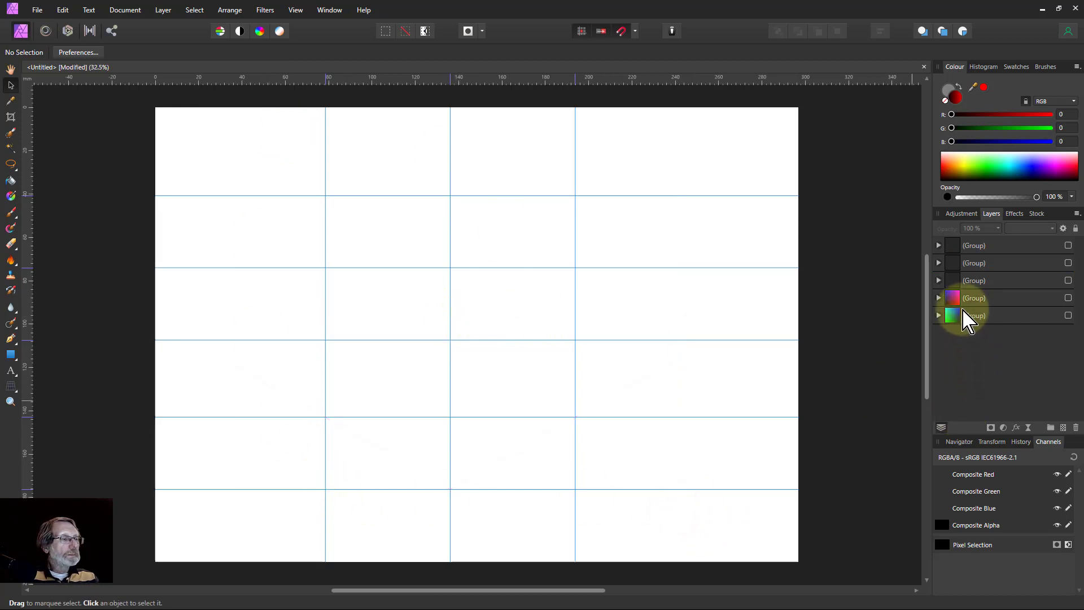
Step: Show the cyan-green square, fit it to the guides and shear it upward into the left face
{"action": "left_click", "coordinate": [955, 316]}
{"action": "left_click", "coordinate": [1067, 315]}
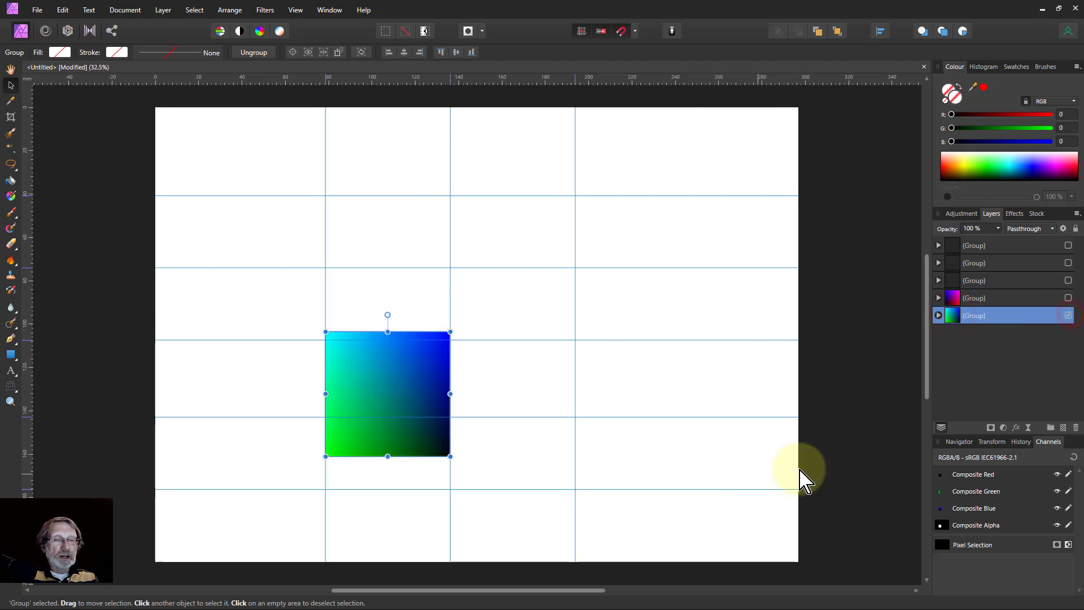
{"action": "left_click_drag", "start_coordinate": [389, 386], "coordinate": [393, 418]}
{"action": "left_click_drag", "start_coordinate": [387, 364], "coordinate": [387, 341]}
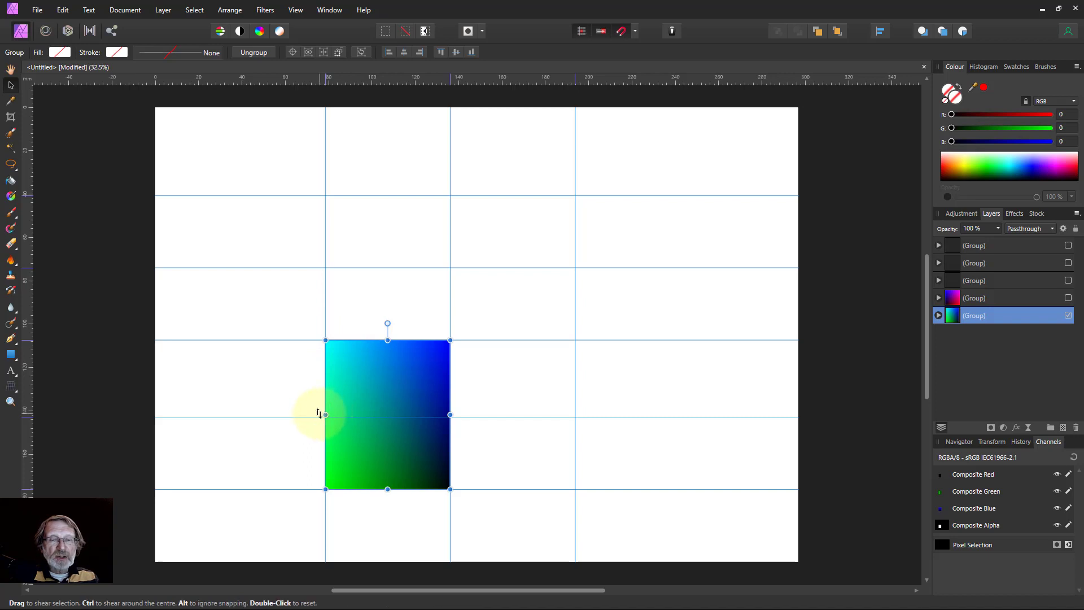
{"action": "left_click_drag", "start_coordinate": [318, 411], "coordinate": [317, 340]}
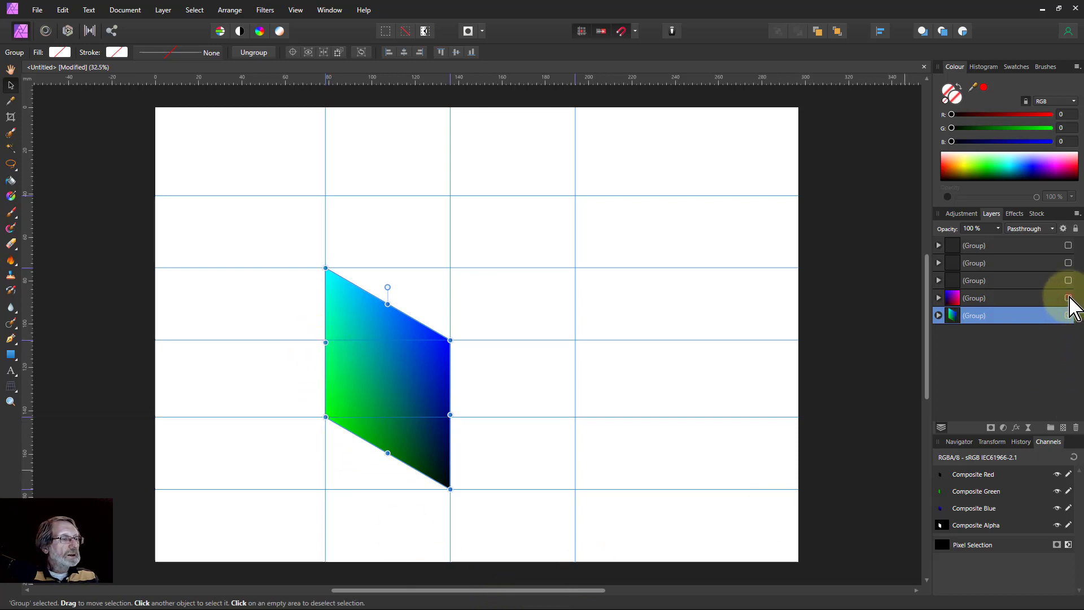
{"action": "left_click", "coordinate": [1068, 297]}
Step: Copy the magenta-red square aside, then fit the original to the guides and shear it into the right face
{"action": "left_click", "coordinate": [954, 301]}
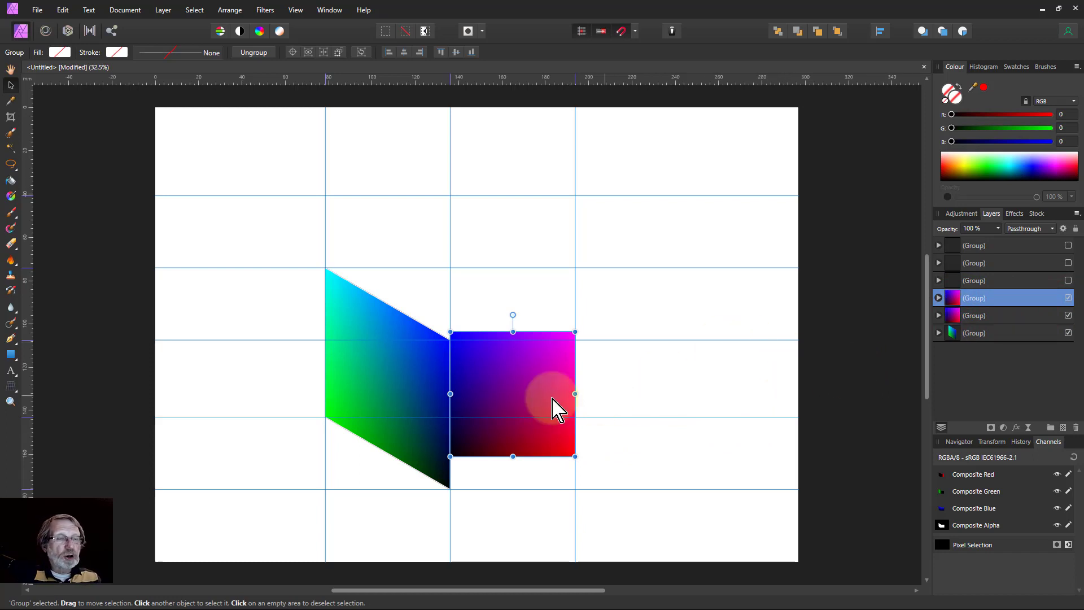
{"action": "left_click_drag", "start_coordinate": [518, 397], "coordinate": [682, 380]}
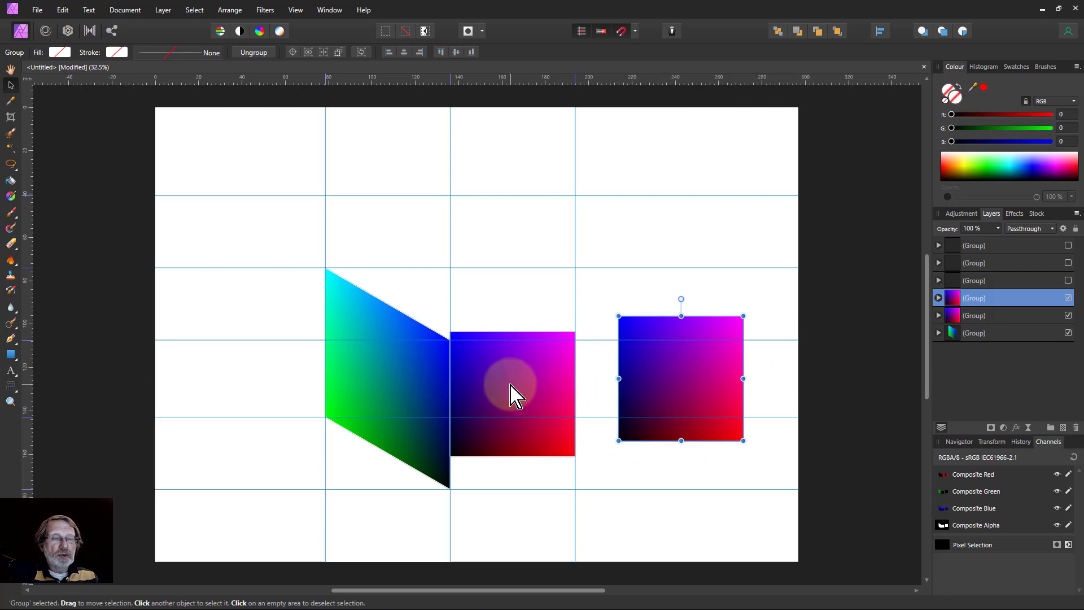
{"action": "left_click", "coordinate": [493, 381]}
{"action": "left_click_drag", "start_coordinate": [492, 379], "coordinate": [499, 409]}
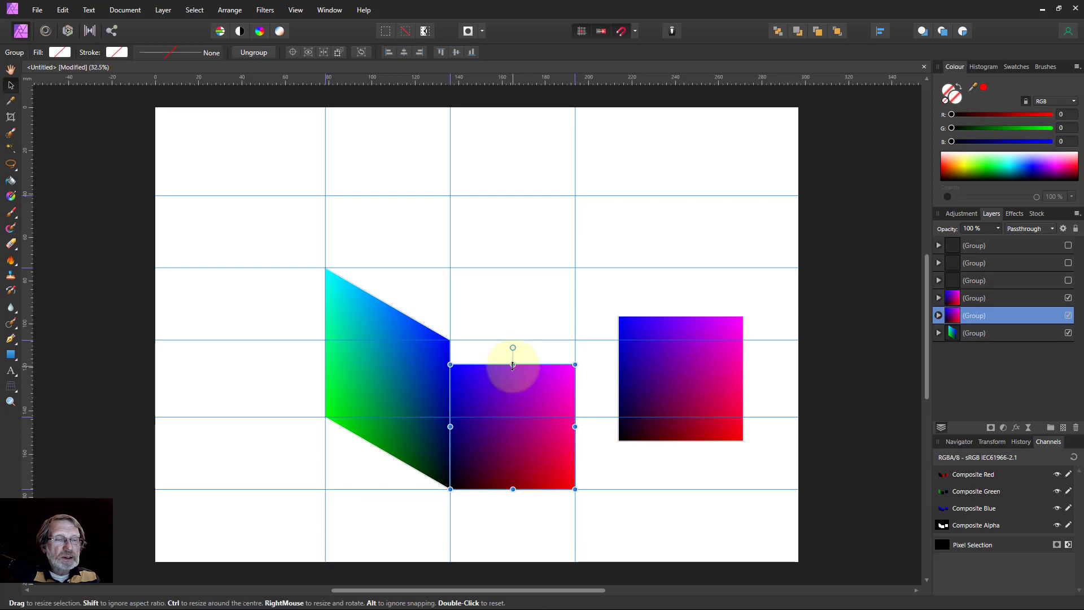
{"action": "left_click_drag", "start_coordinate": [513, 365], "coordinate": [511, 341]}
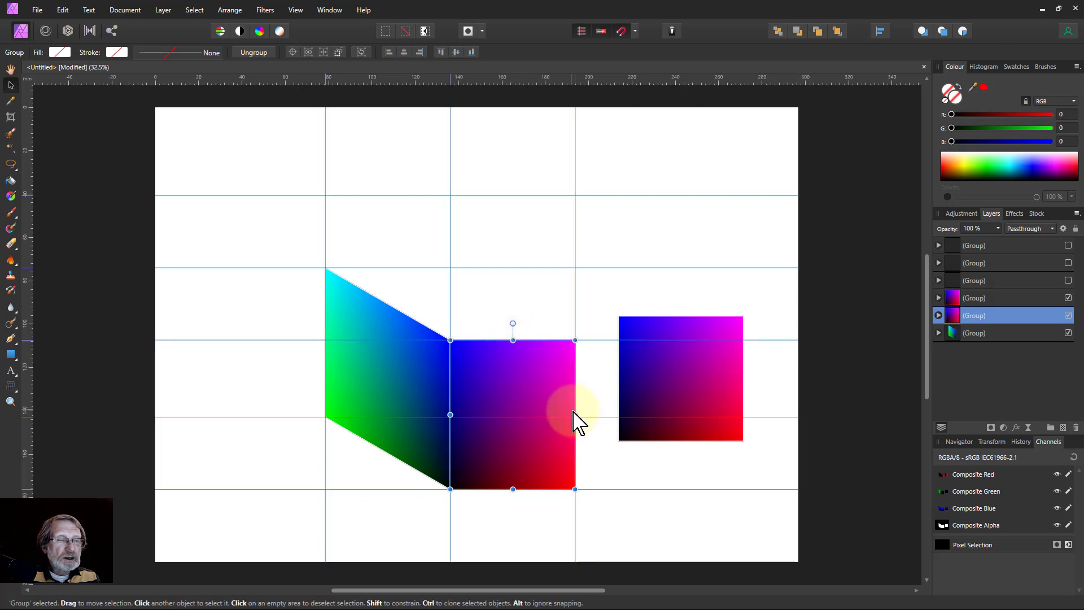
{"action": "left_click_drag", "start_coordinate": [581, 403], "coordinate": [579, 342]}
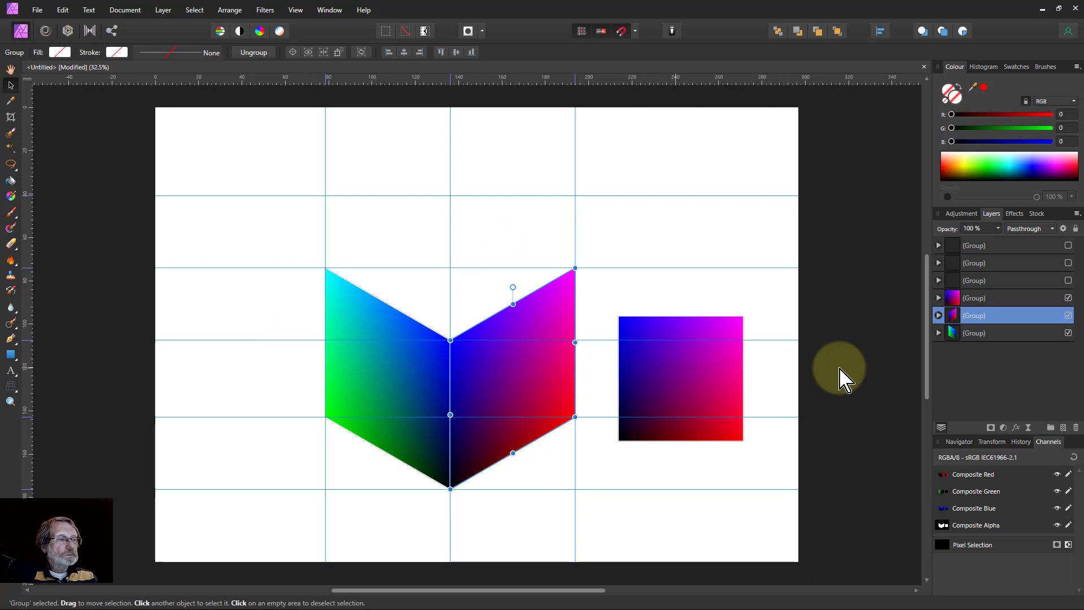
Step: Set the lower rectangle's gradient stops to B 255, making it run blue to magenta
{"action": "left_click", "coordinate": [939, 298]}
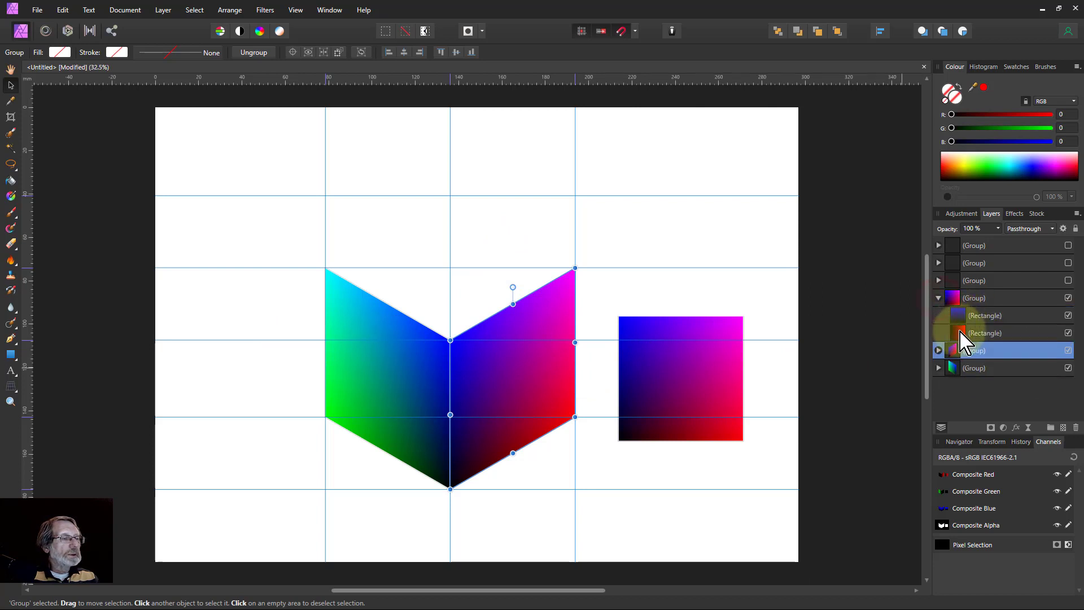
{"action": "left_click", "coordinate": [963, 334]}
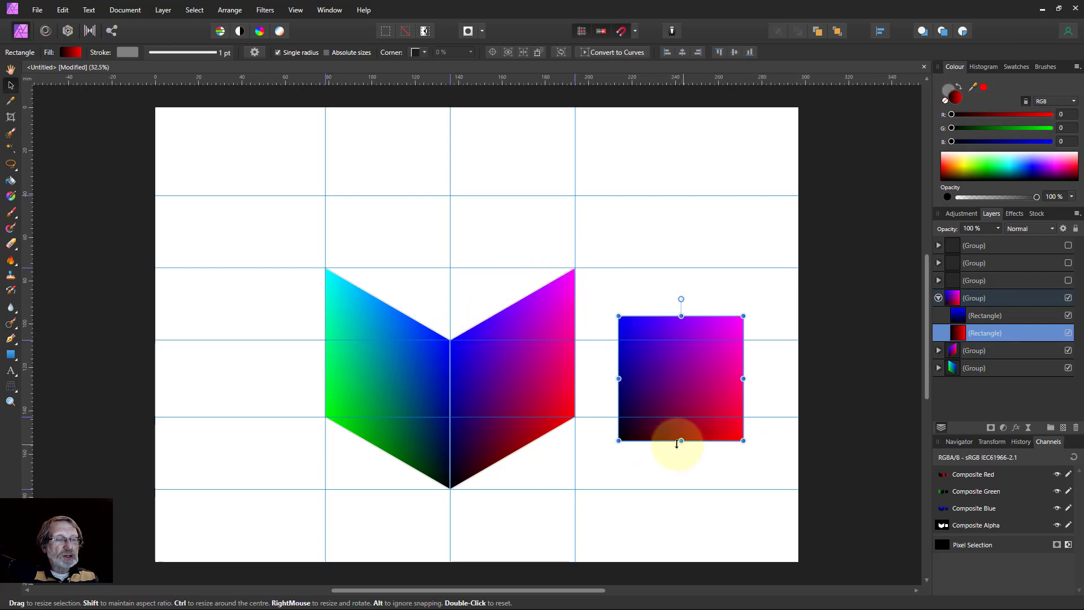
{"action": "left_click", "coordinate": [70, 54]}
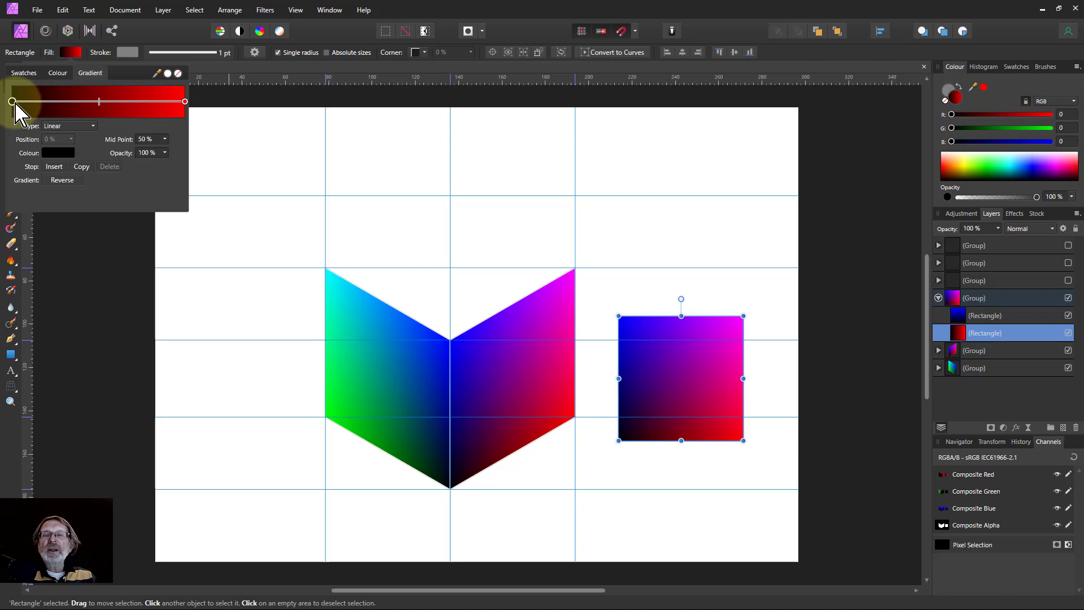
{"action": "left_click", "coordinate": [58, 152]}
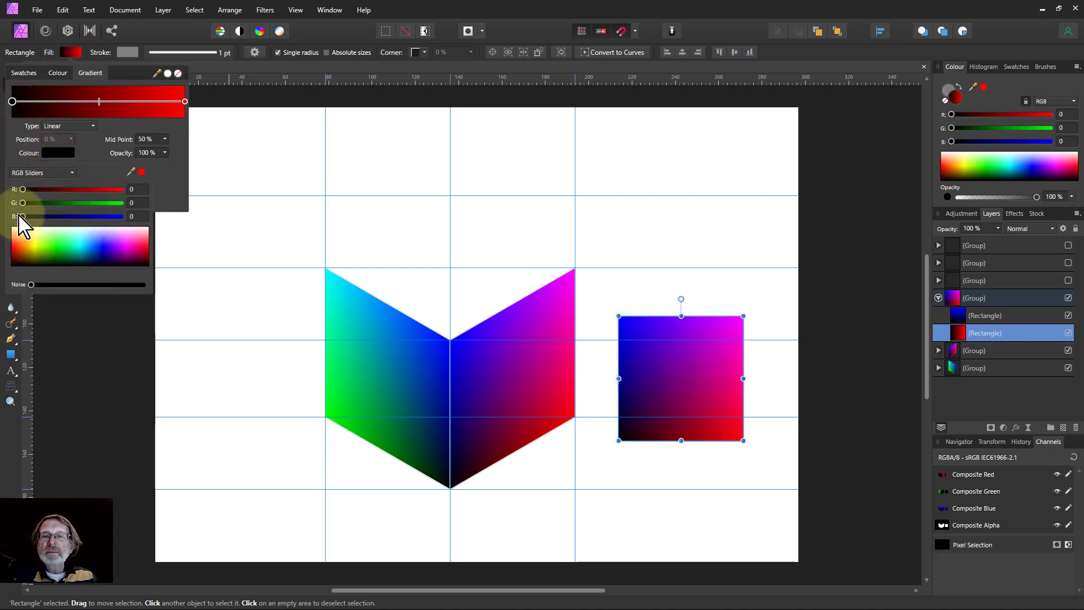
{"action": "left_click_drag", "start_coordinate": [24, 216], "coordinate": [147, 235]}
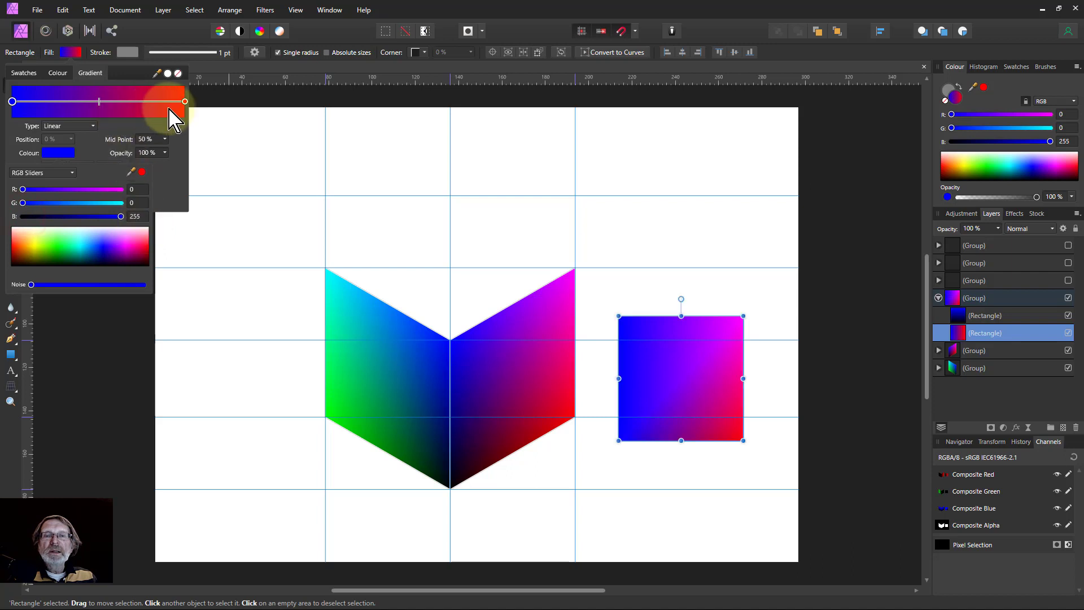
{"action": "left_click", "coordinate": [184, 102]}
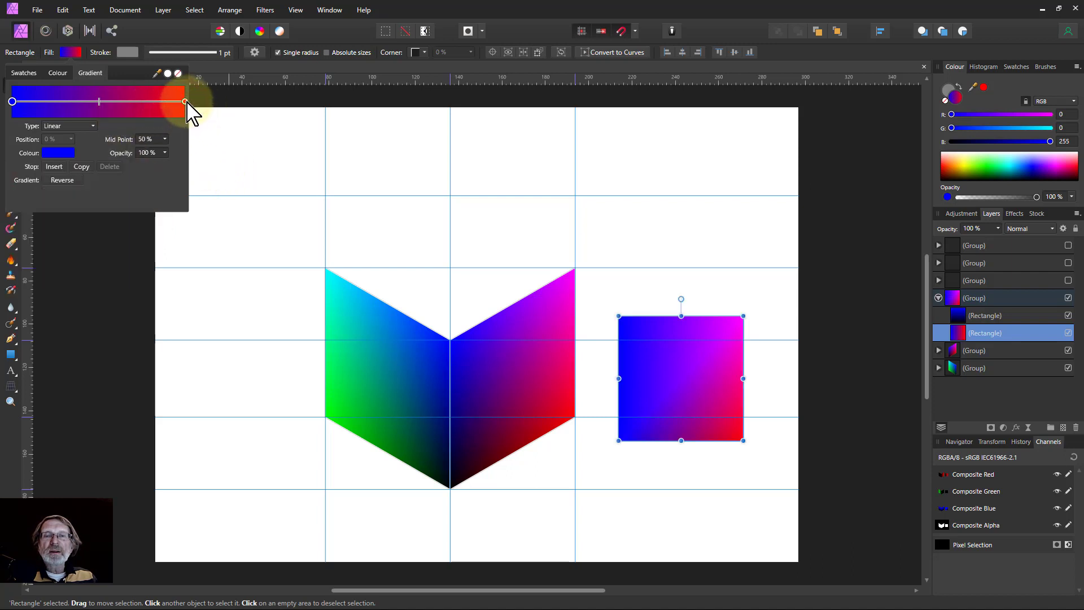
{"action": "left_click", "coordinate": [185, 101]}
{"action": "left_click", "coordinate": [62, 154]}
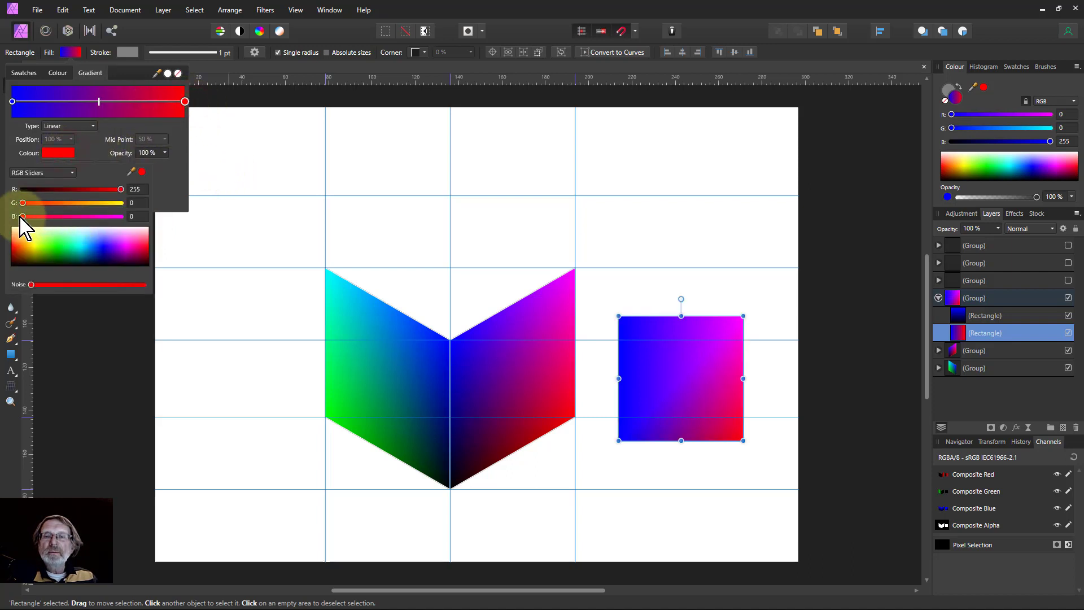
{"action": "left_click_drag", "start_coordinate": [23, 216], "coordinate": [222, 230]}
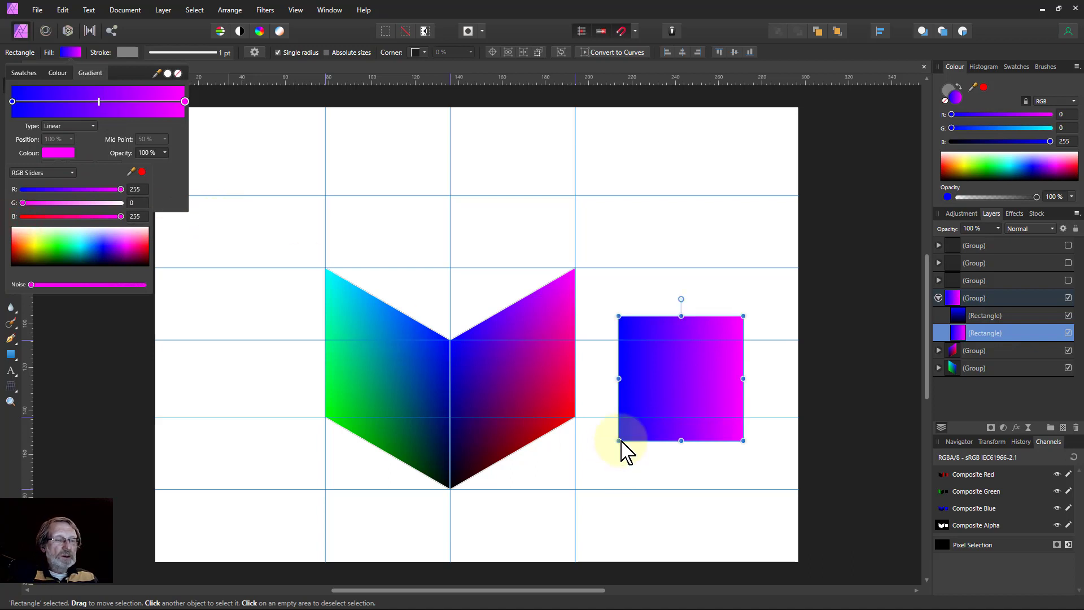
{"action": "left_click", "coordinate": [962, 332]}
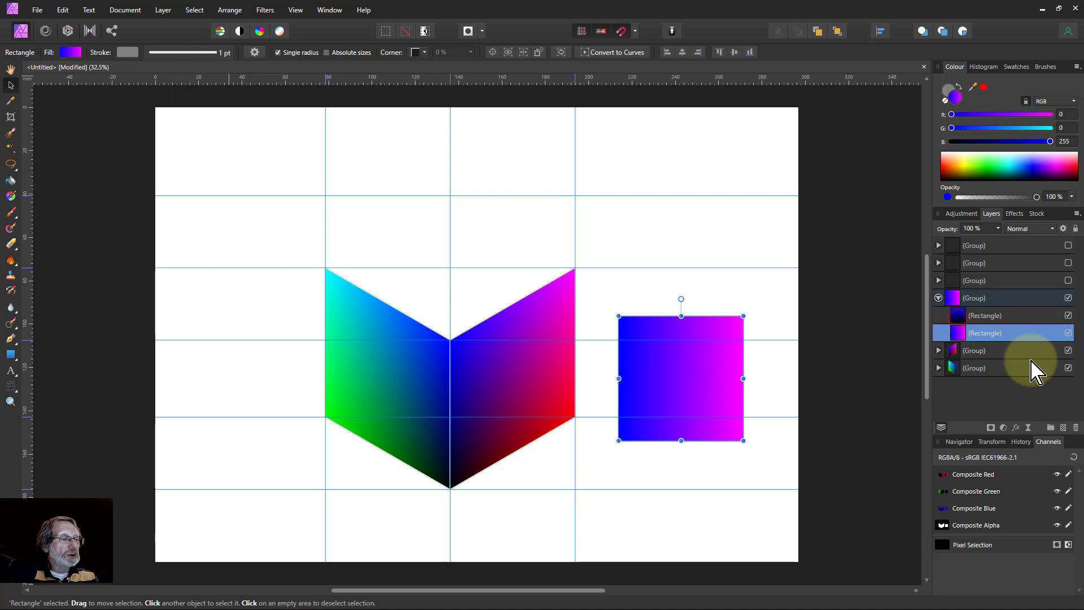
Step: Set the upper rectangle's gradient end stop to cyan (R0 G255 B255)
{"action": "left_click", "coordinate": [1032, 315]}
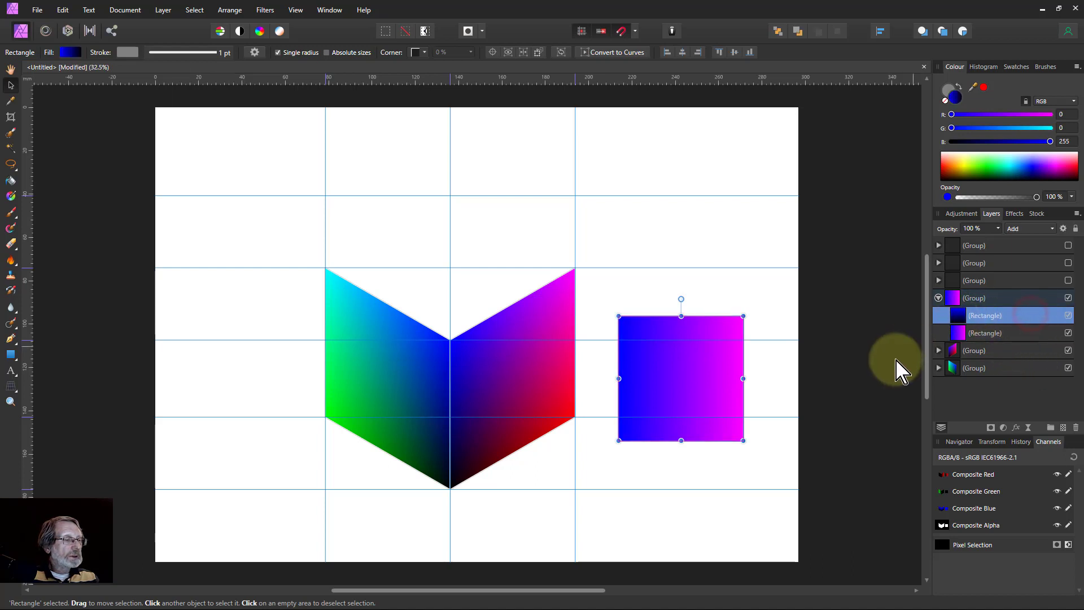
{"action": "left_click", "coordinate": [707, 358]}
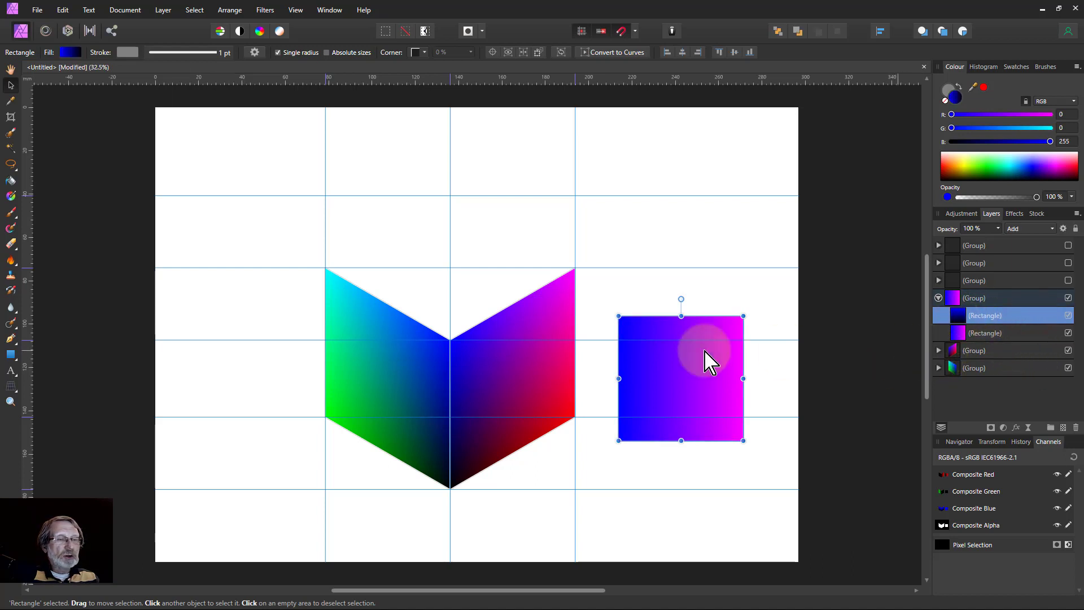
{"action": "left_click", "coordinate": [70, 52]}
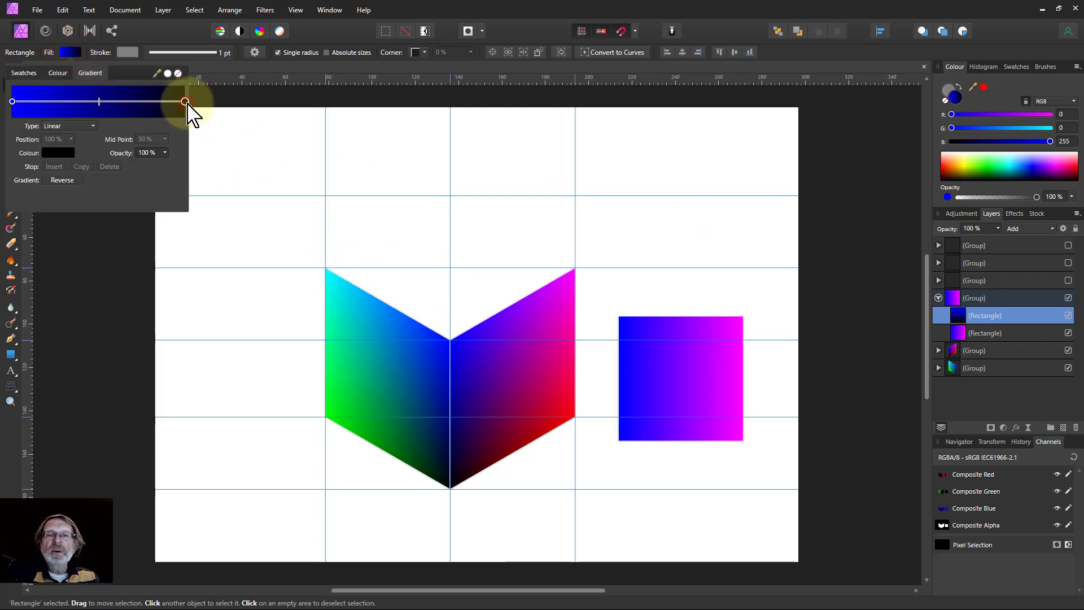
{"action": "left_click", "coordinate": [63, 155]}
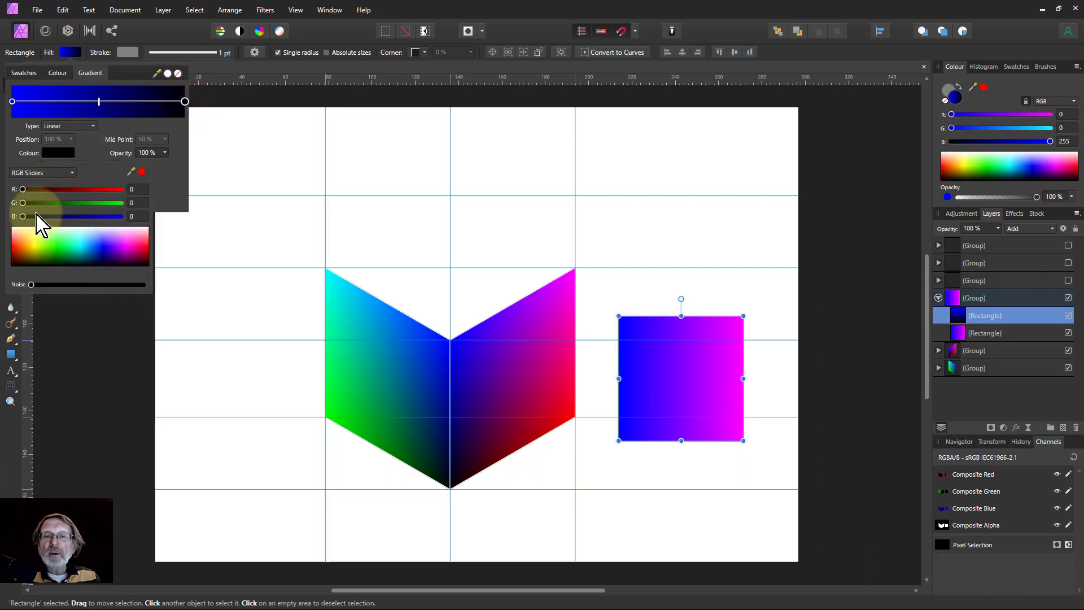
{"action": "left_click_drag", "start_coordinate": [23, 216], "coordinate": [136, 214]}
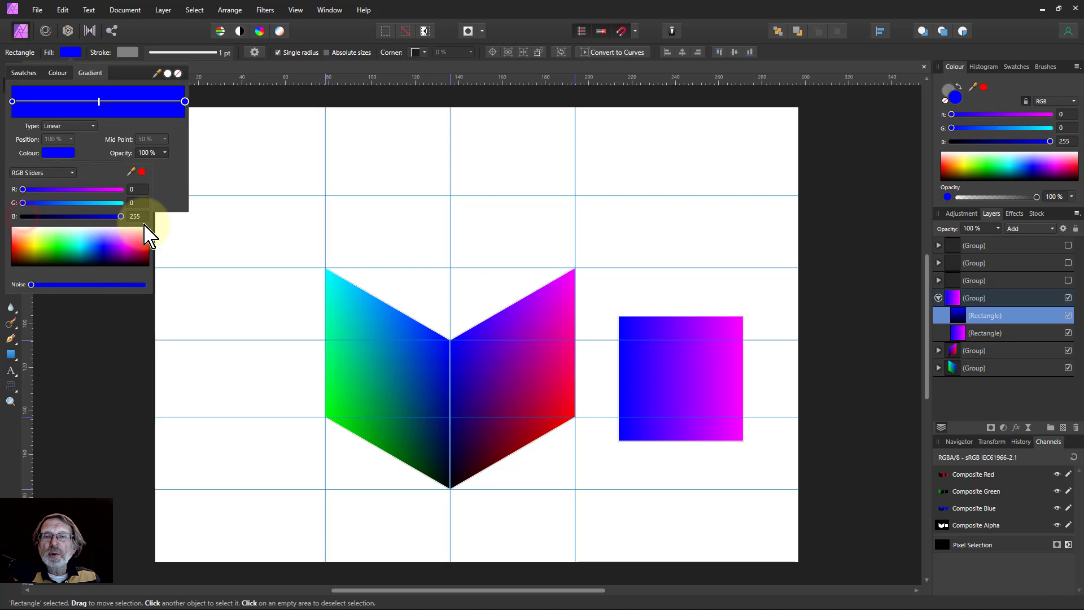
{"action": "left_click_drag", "start_coordinate": [24, 203], "coordinate": [119, 204]}
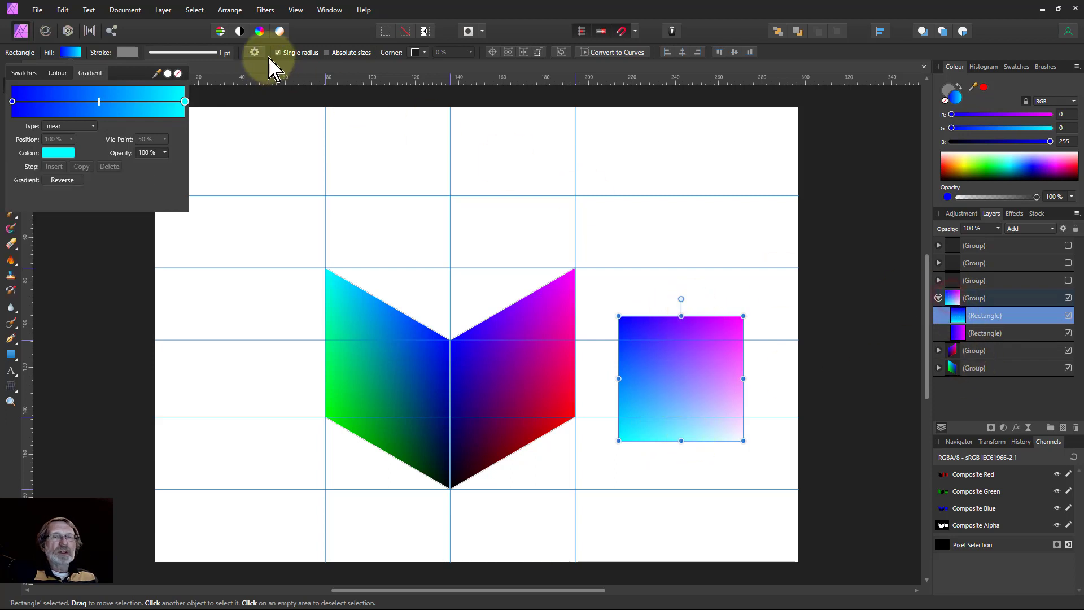
Step: Flip the blue-to-cyan rectangle vertically so cyan sits at the top
{"action": "left_click", "coordinate": [232, 11]}
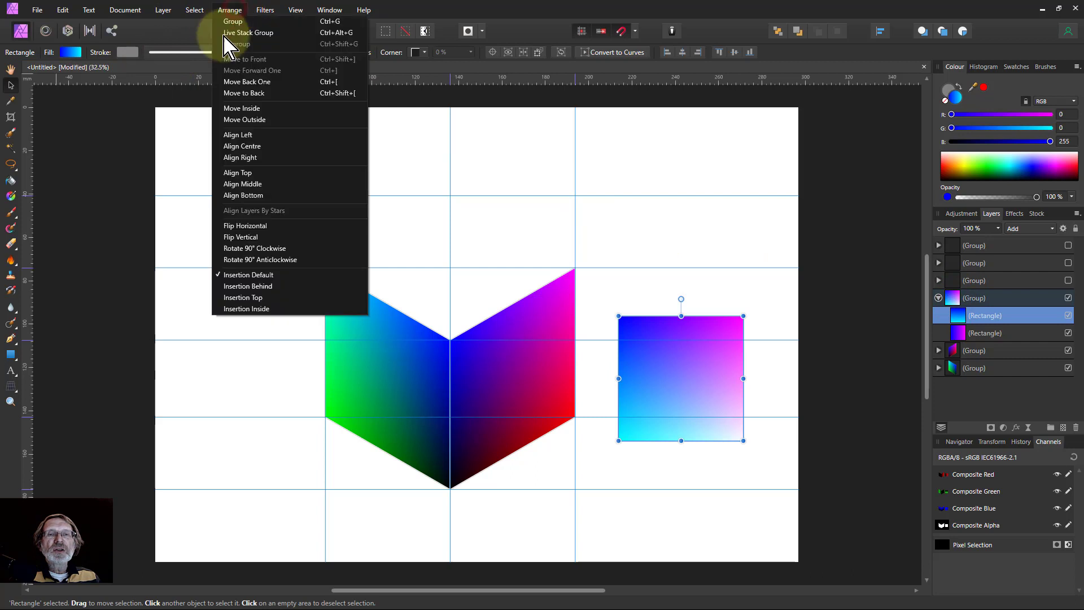
{"action": "left_click", "coordinate": [245, 238]}
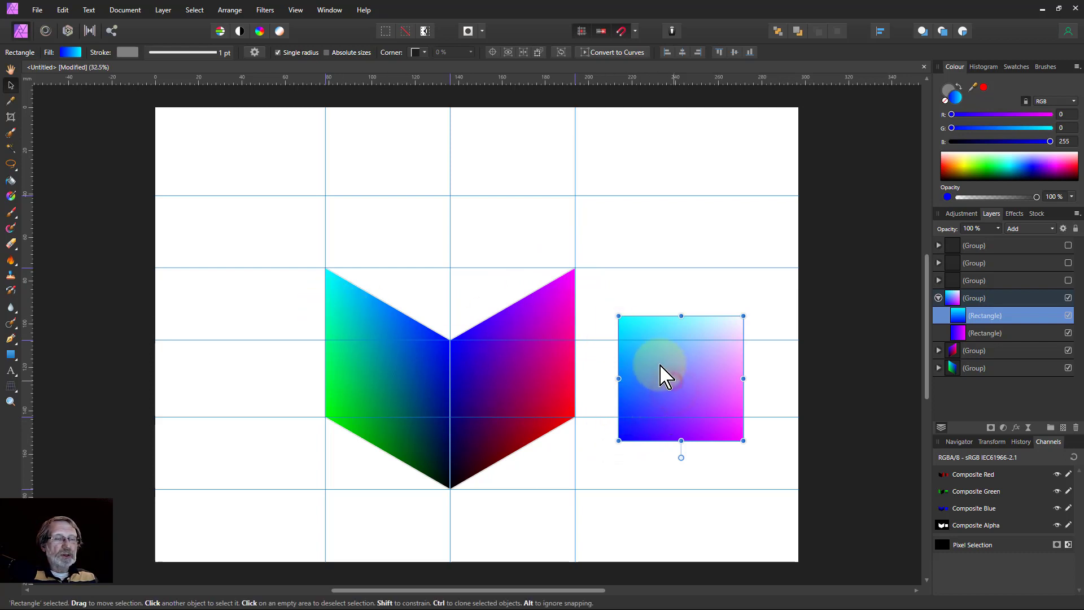
Step: Move the whole two-rectangle gradient group above the chevron
{"action": "left_click_drag", "start_coordinate": [664, 375], "coordinate": [504, 255]}
{"action": "key", "text": "ctrl+z"}
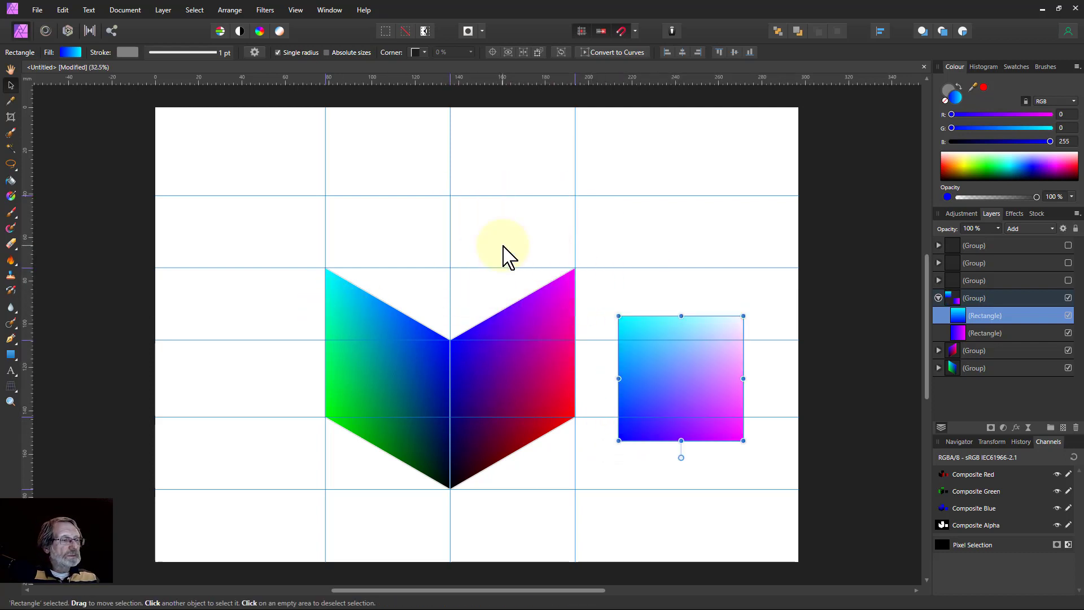
{"action": "left_click", "coordinate": [948, 298]}
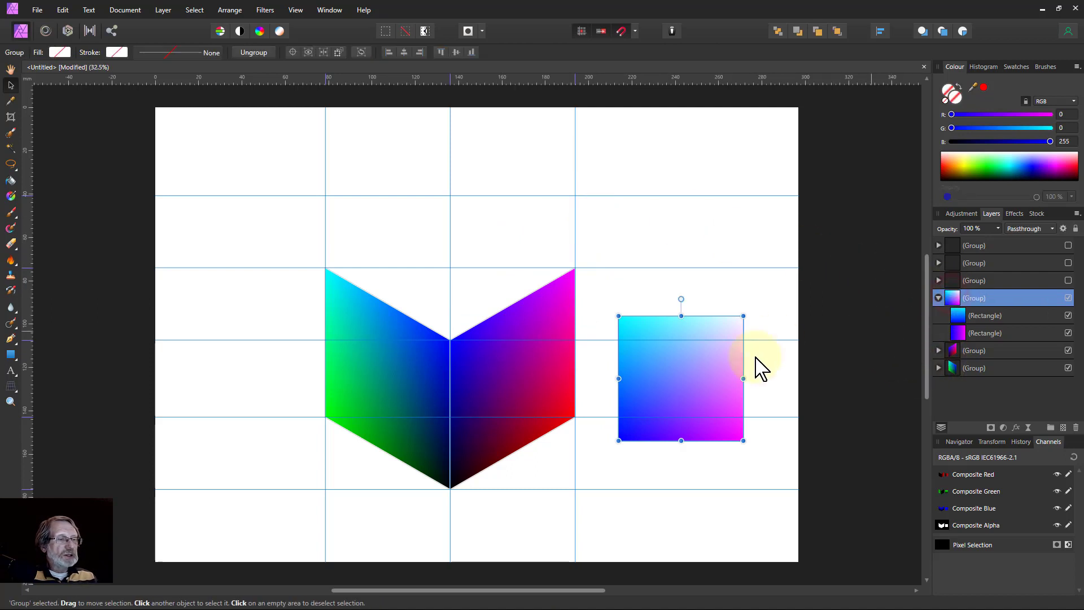
{"action": "left_click_drag", "start_coordinate": [702, 393], "coordinate": [520, 248]}
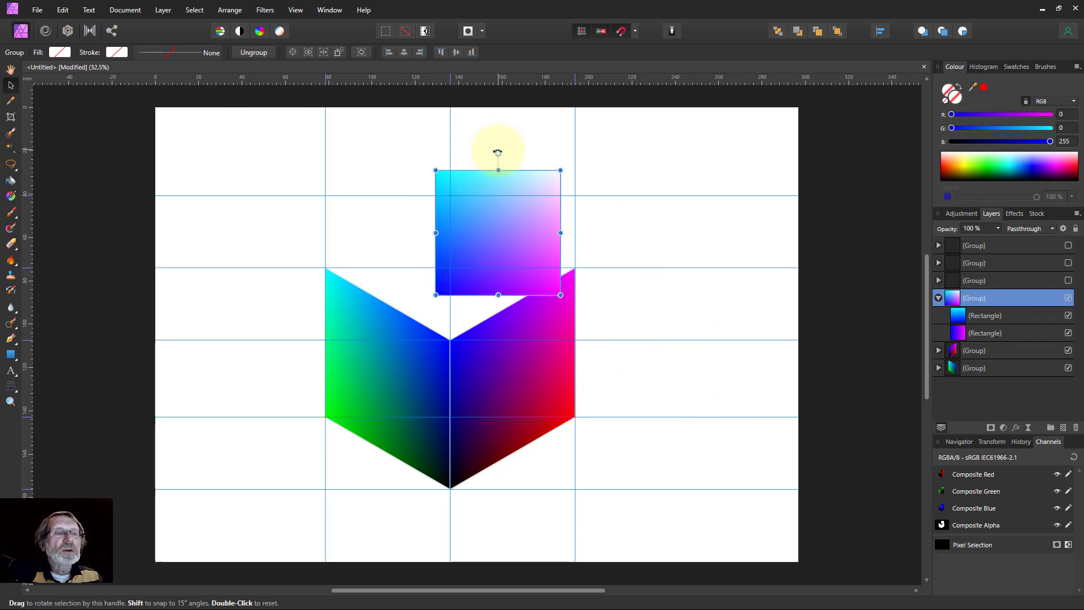
Step: Rotate the square group 30°, snap its corner to the cube centre and shear it into the top face
{"action": "left_click_drag", "start_coordinate": [496, 153], "coordinate": [430, 123]}
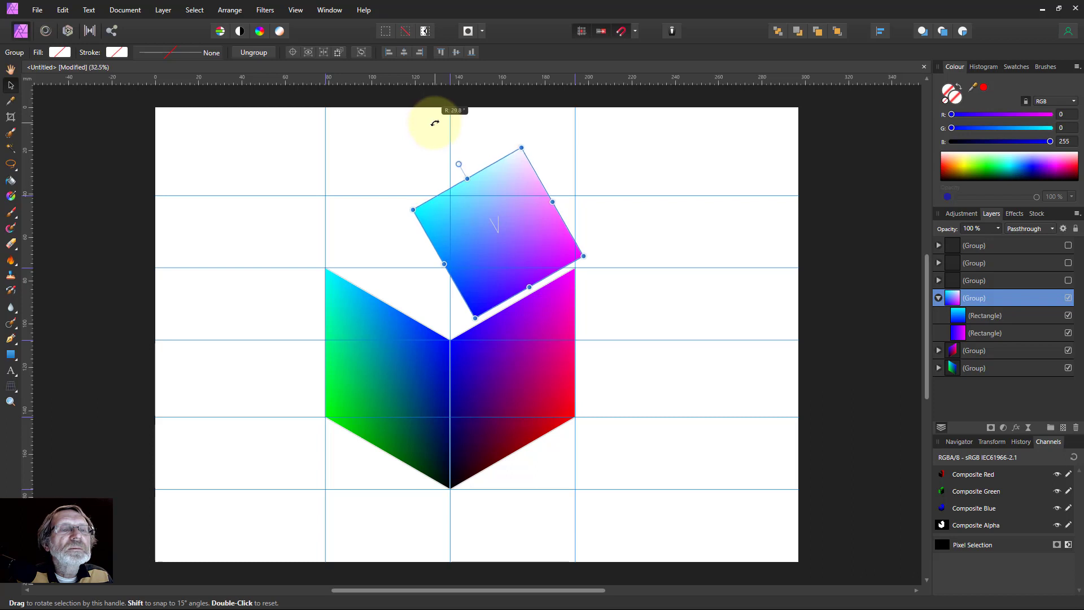
{"action": "left_click_drag", "start_coordinate": [434, 123], "coordinate": [432, 123]}
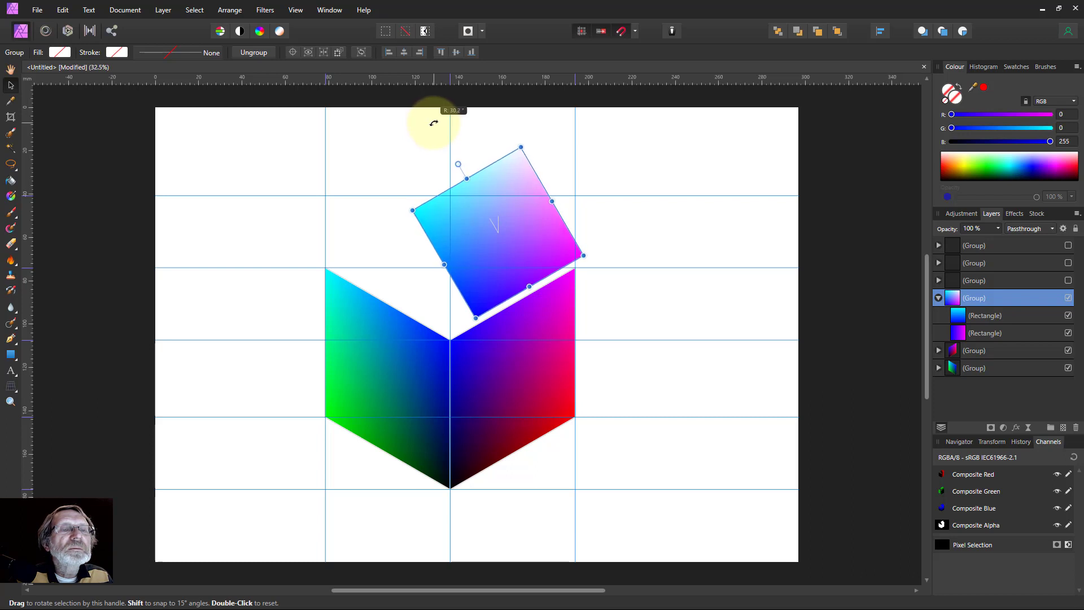
{"action": "left_click_drag", "start_coordinate": [435, 123], "coordinate": [434, 124]}
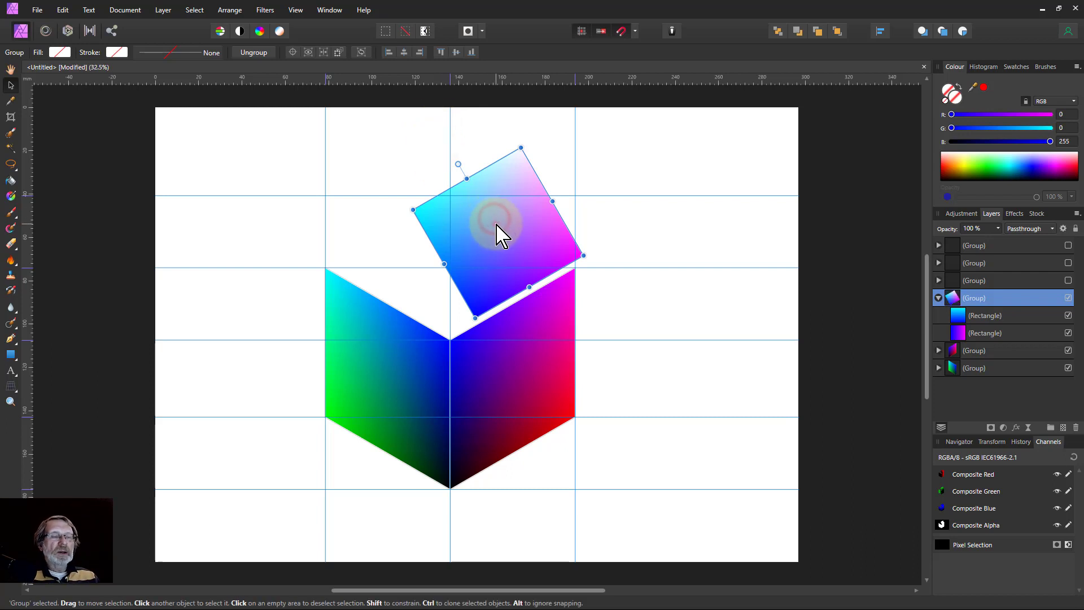
{"action": "left_click_drag", "start_coordinate": [496, 234], "coordinate": [541, 214]}
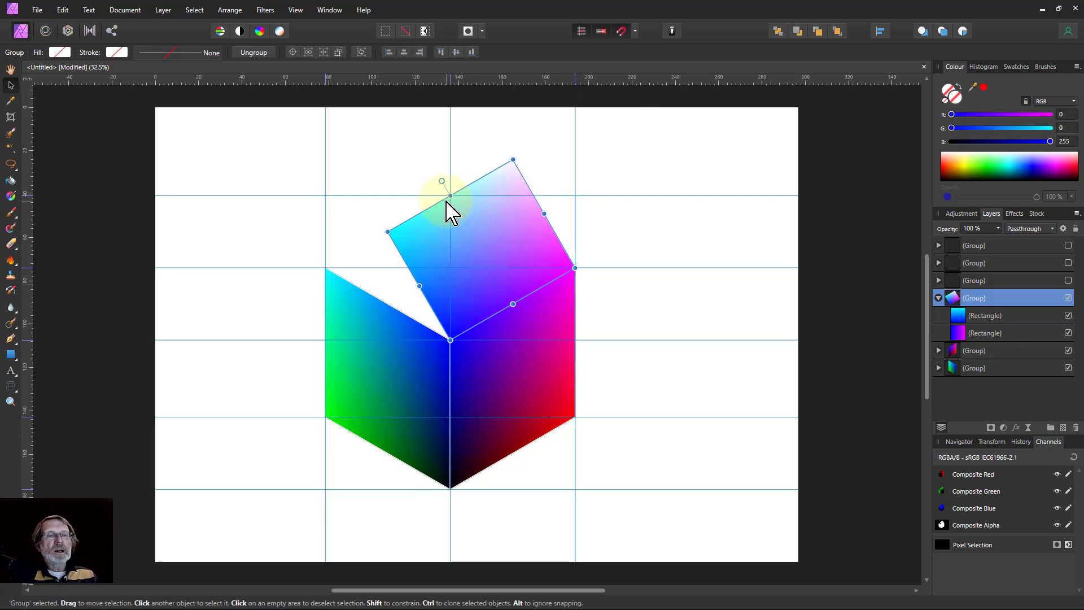
{"action": "left_click_drag", "start_coordinate": [442, 195], "coordinate": [382, 244]}
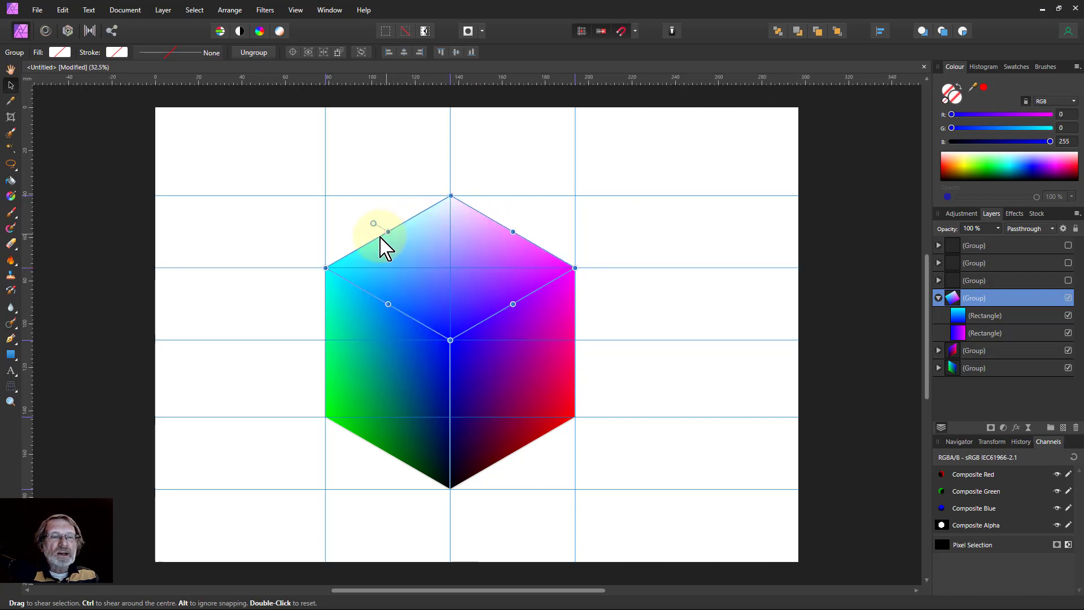
{"action": "left_click", "coordinate": [276, 245]}
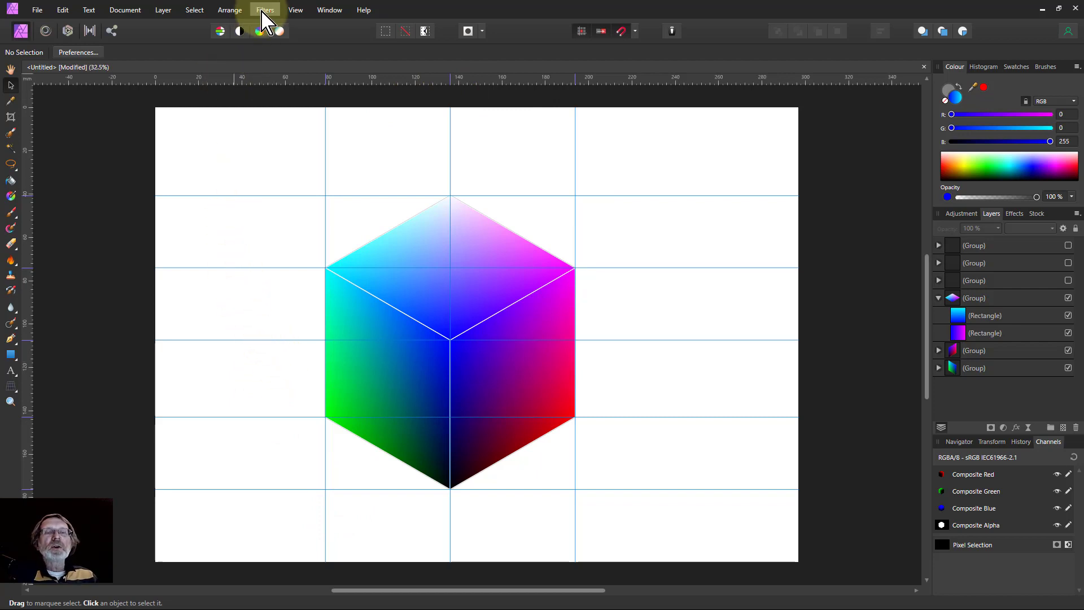
Step: Delete all horizontal and vertical guides using the Guides Manager's Remove All Guides
{"action": "left_click", "coordinate": [294, 11]}
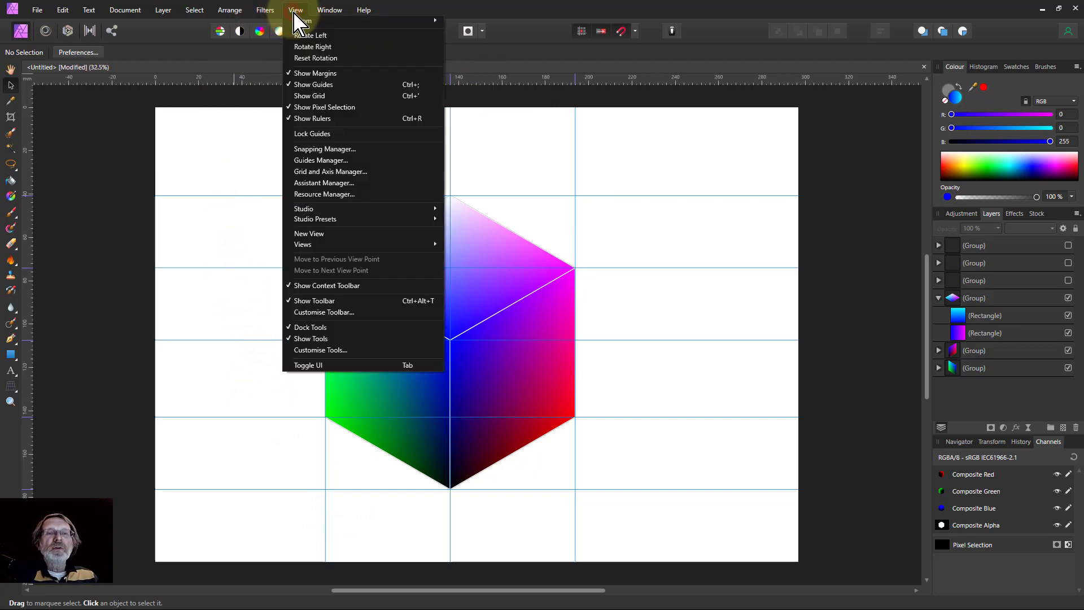
{"action": "left_click", "coordinate": [321, 161]}
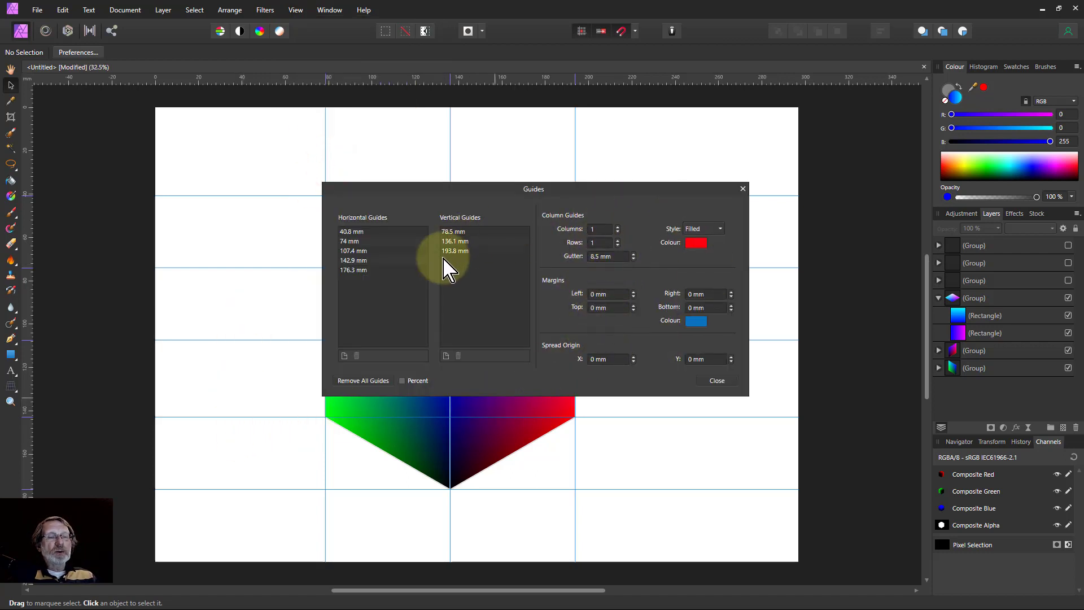
{"action": "left_click", "coordinate": [366, 380]}
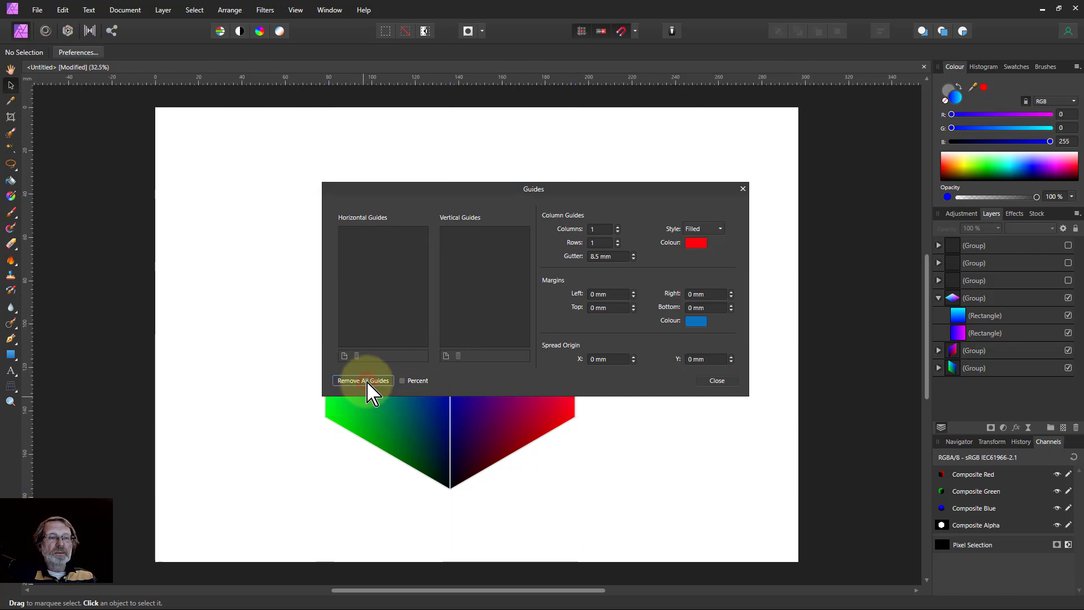
{"action": "left_click", "coordinate": [743, 189]}
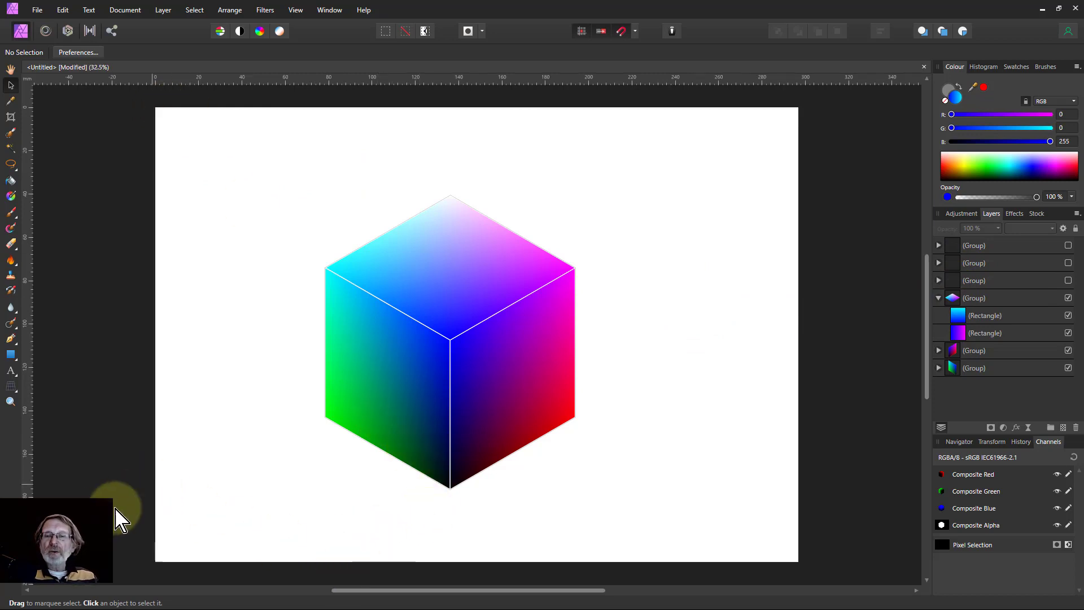
Step: Draw a stray rectangle over the cube, then undo it
{"action": "left_click", "coordinate": [10, 354]}
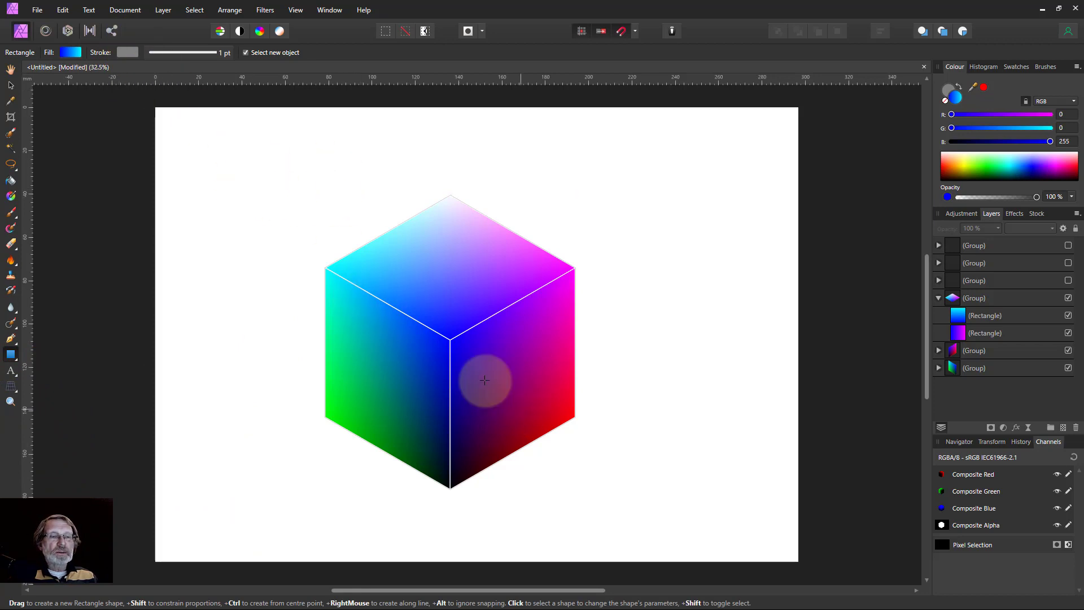
{"action": "left_click_drag", "start_coordinate": [239, 172], "coordinate": [684, 529]}
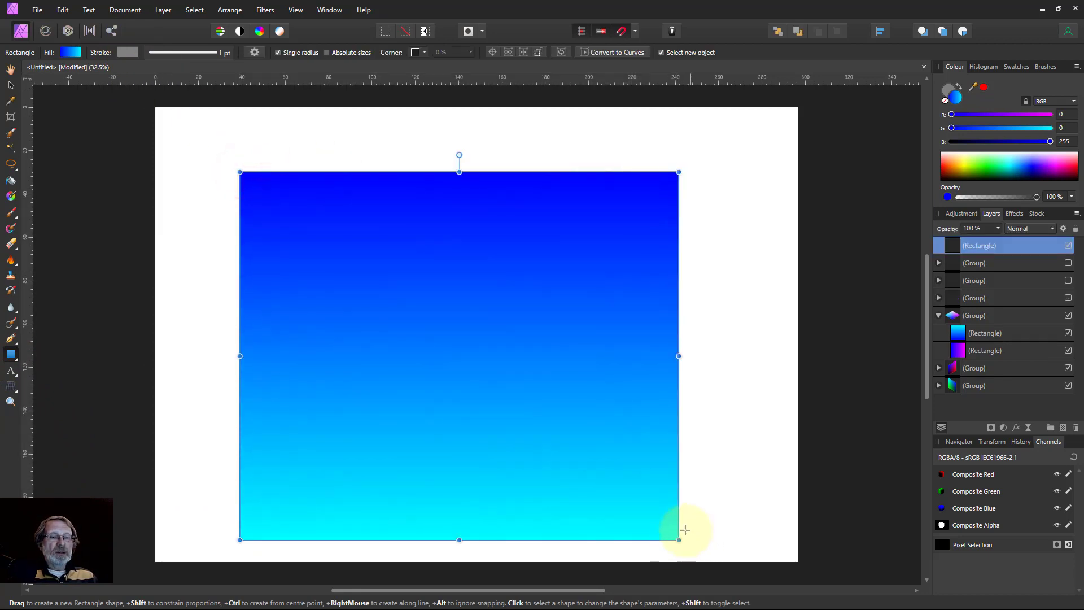
{"action": "key", "text": "ctrl+z"}
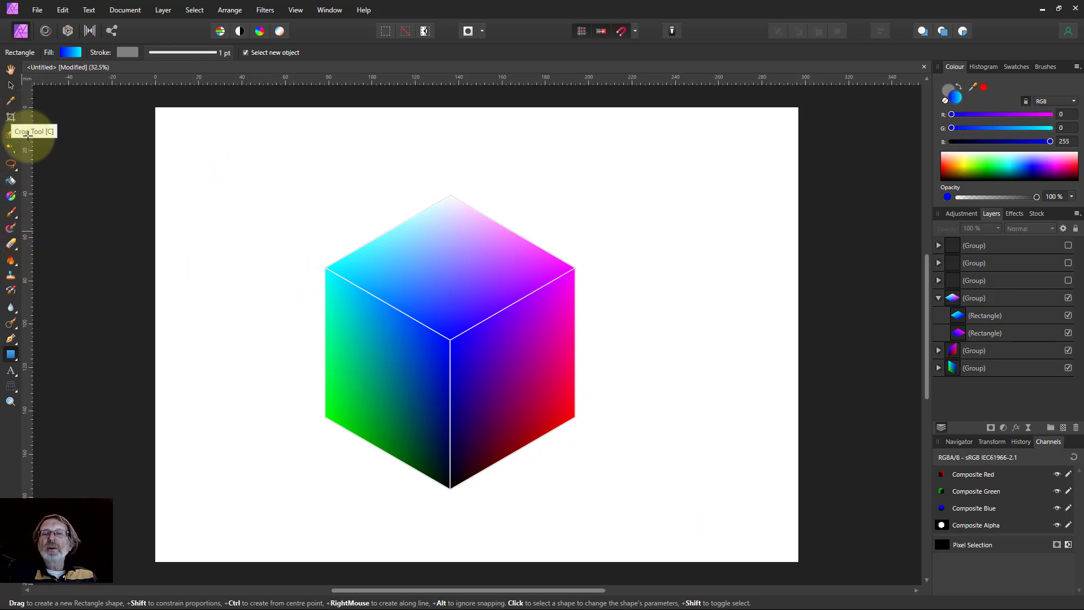
Step: Select all three cube face groups, set their stroke to None, and deselect
{"action": "left_click", "coordinate": [11, 85]}
{"action": "left_click_drag", "start_coordinate": [263, 144], "coordinate": [680, 556]}
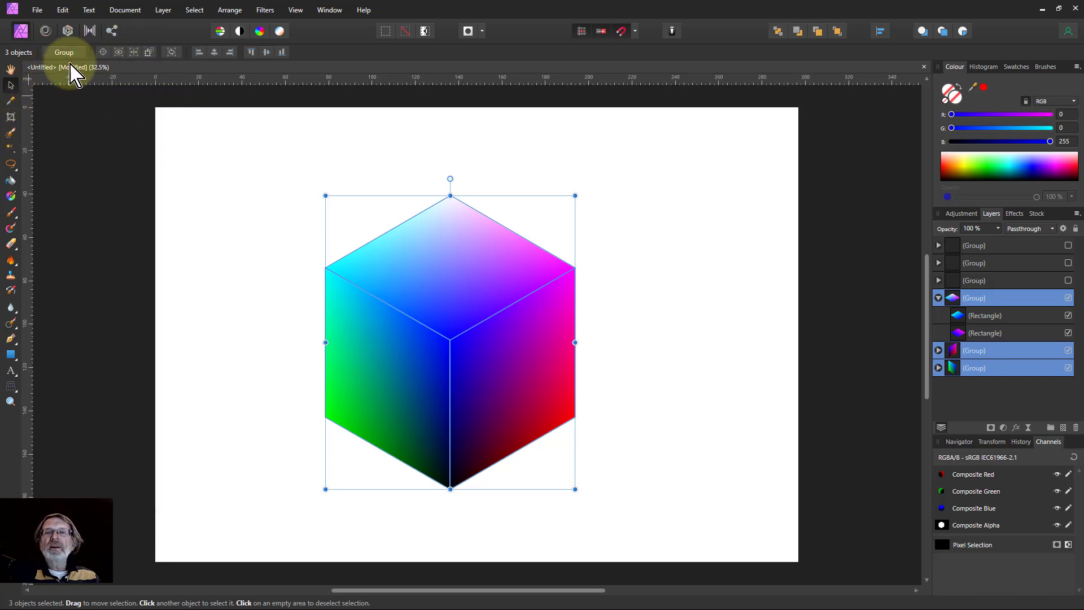
{"action": "left_click", "coordinate": [10, 354]}
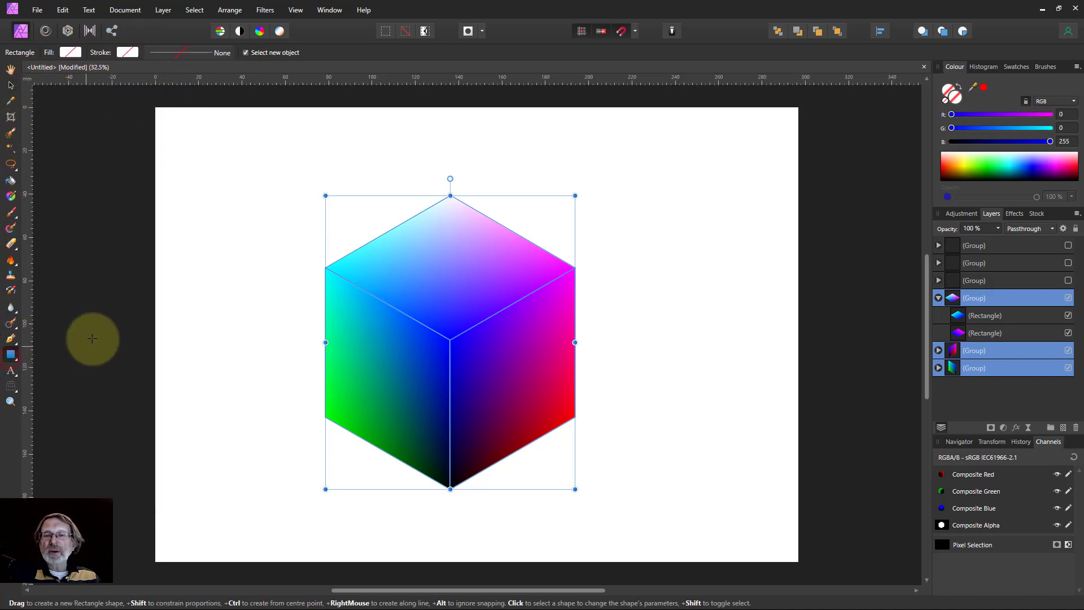
{"action": "left_click", "coordinate": [127, 53]}
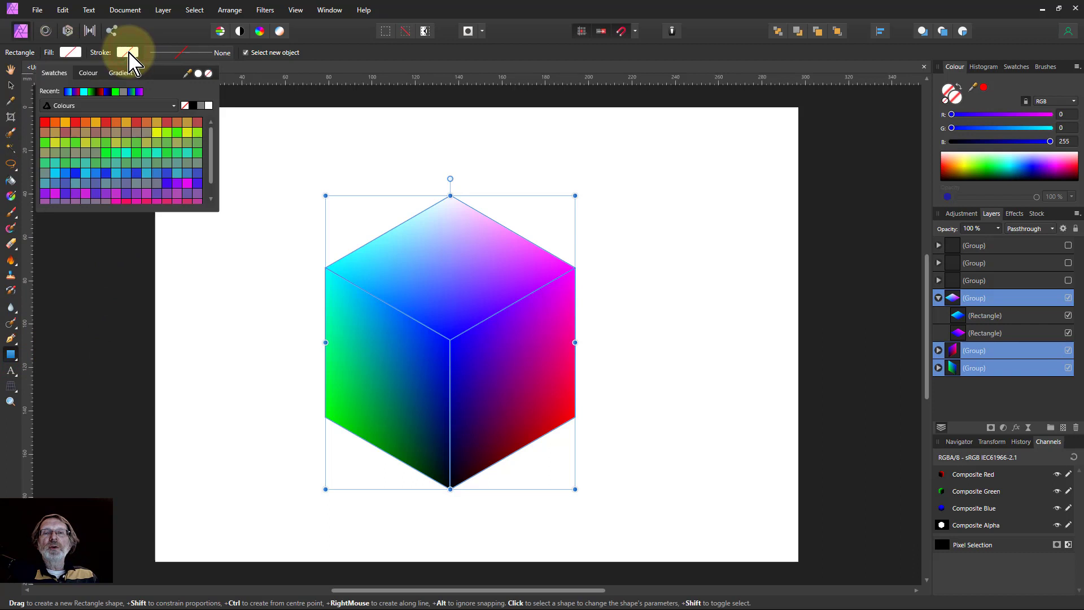
{"action": "left_click", "coordinate": [208, 74]}
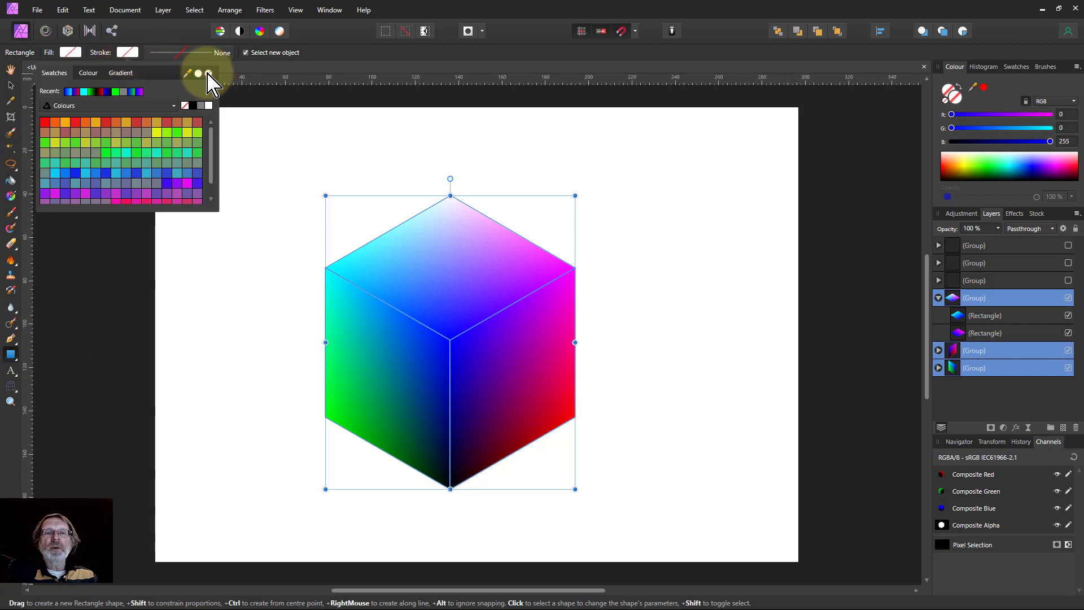
{"action": "left_click", "coordinate": [250, 289]}
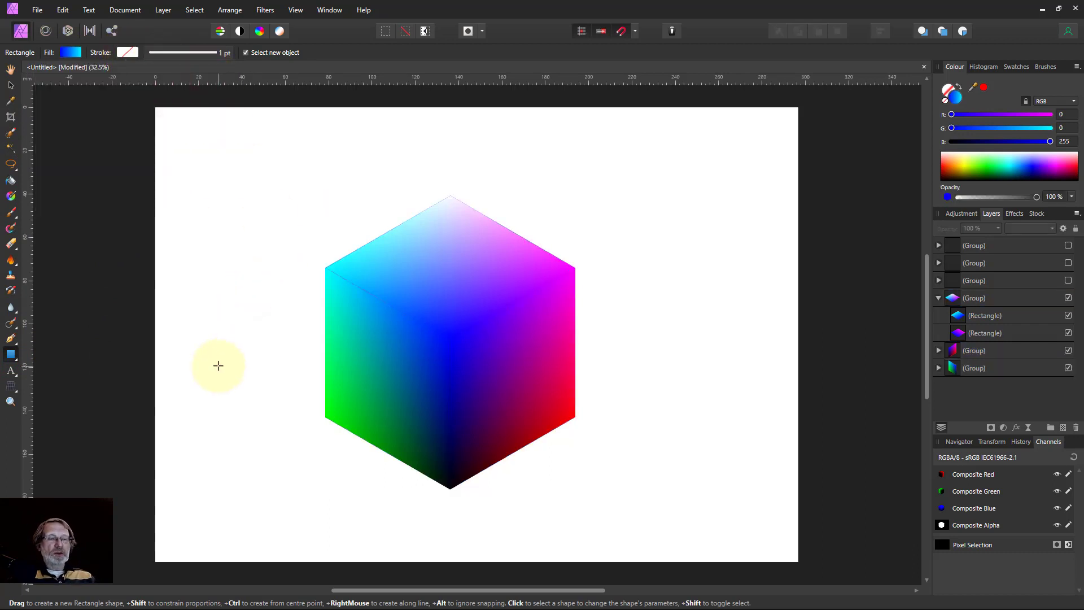